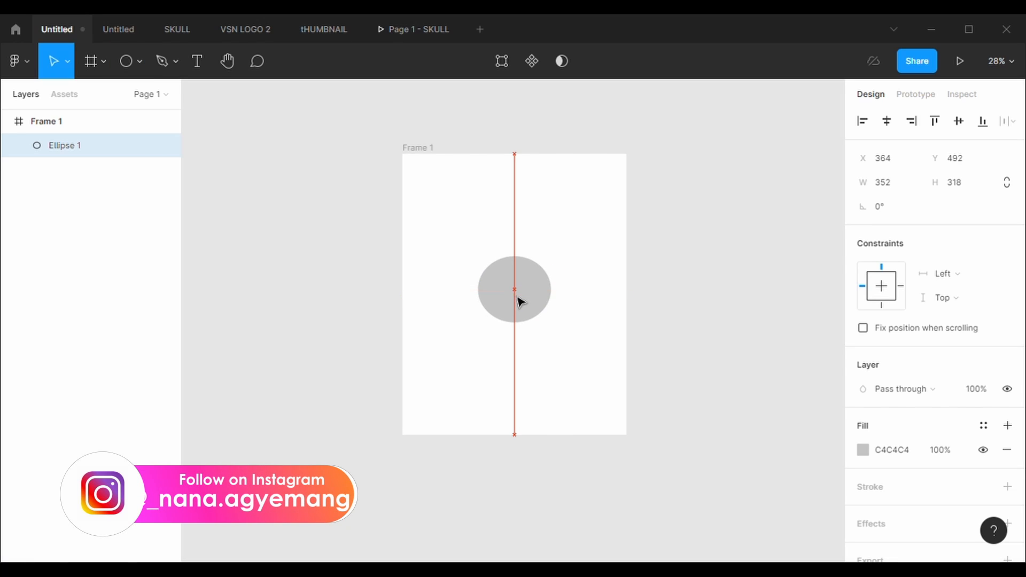
Resize the grey ellipse to 400 wide by 400 high and centre it in the frame
left_click(893, 184)
key("BackSpace")
type("400")
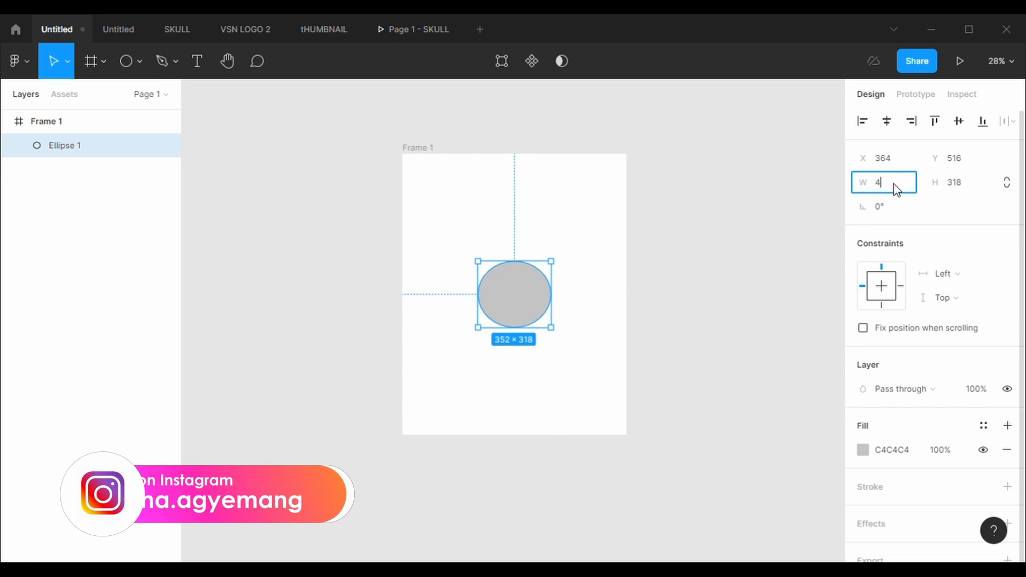
key("Return")
left_click(962, 184)
key("BackSpace")
type("400")
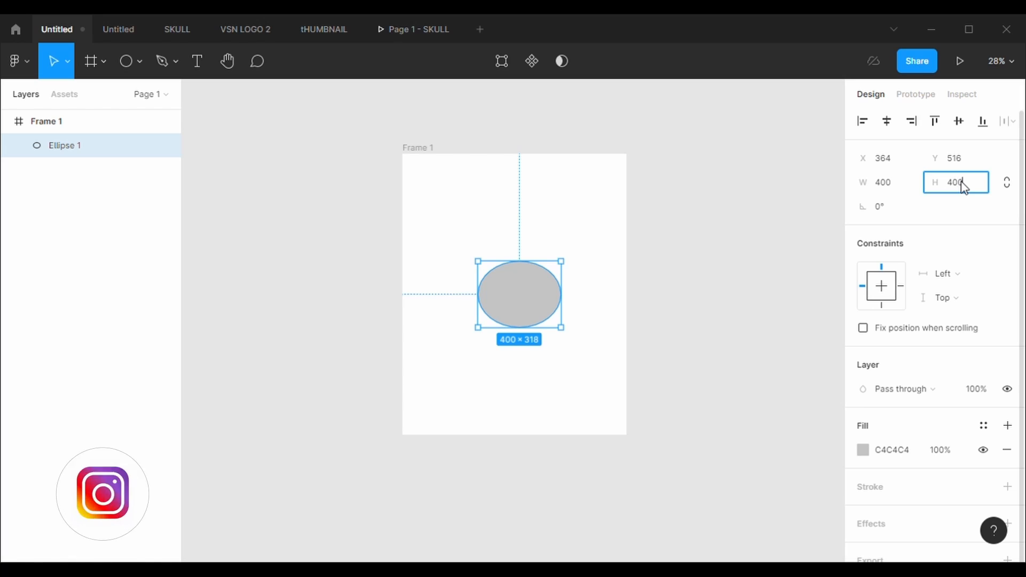
key("Return")
left_click_drag(520, 321, 516, 312)
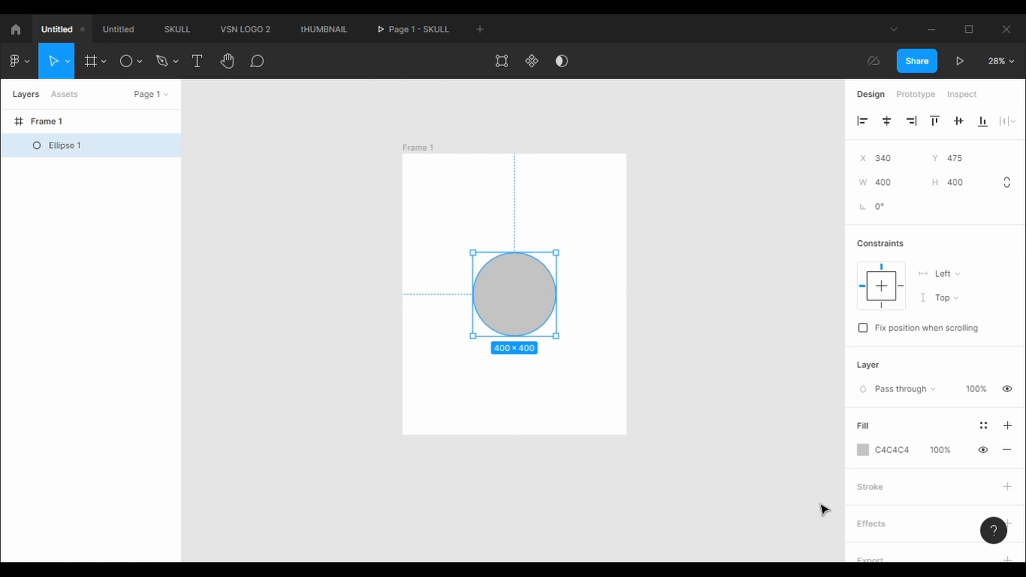
Change the circle's fill to the golden brown 89743D
scroll(922, 492, "down", 1)
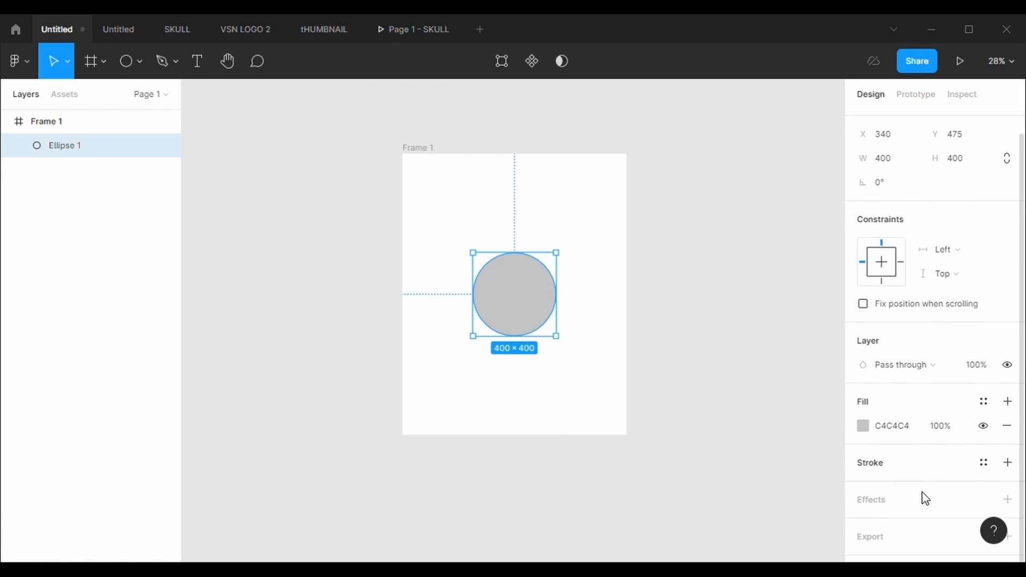
left_click(579, 348)
left_click(529, 300)
left_click(861, 450)
left_click_drag(768, 313, 765, 273)
left_click(725, 383)
Add an effect to the brown circle and make it an inner shadow
scroll(862, 495, "down", 1)
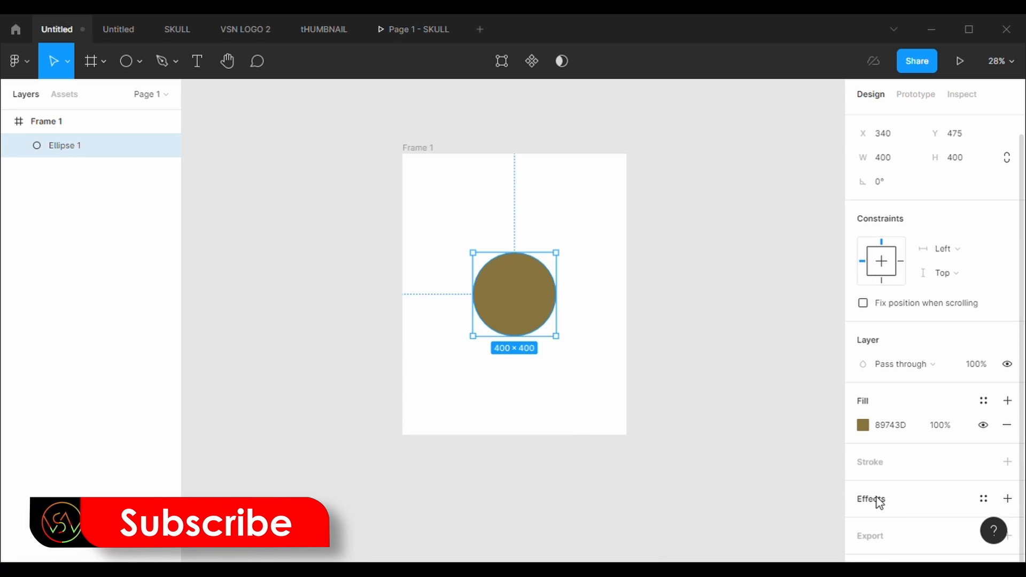
left_click(868, 499)
scroll(903, 495, "down", 1)
left_click(929, 497)
left_click(931, 487)
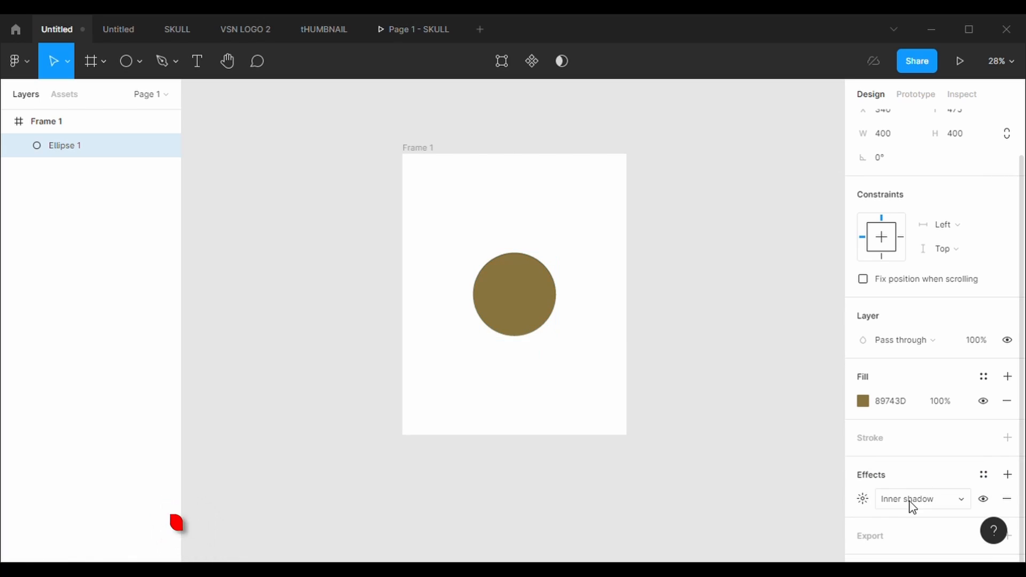
Set the inner shadow's X and Y offsets to 10 and its spread to 10
left_click(860, 497)
type("1")
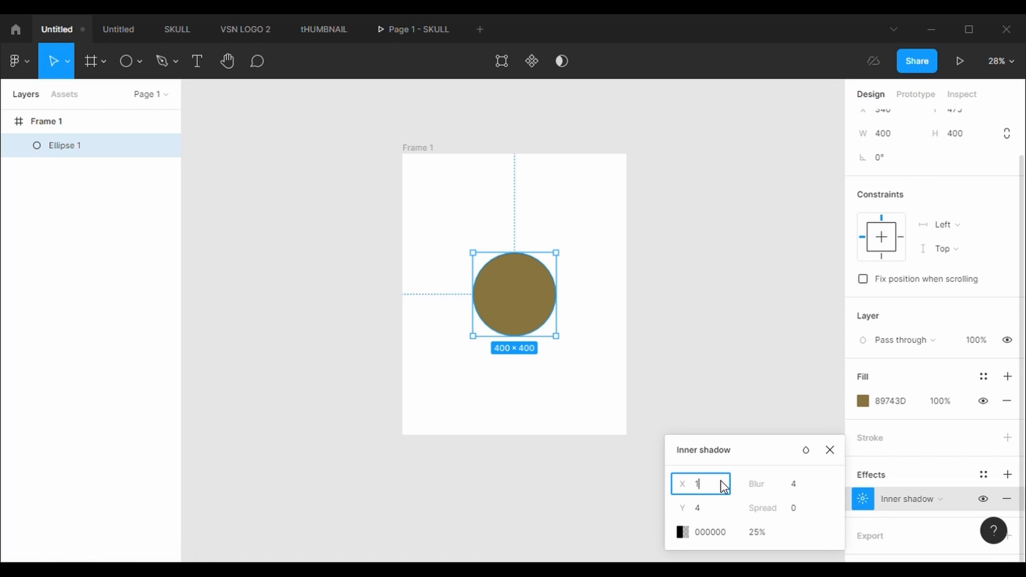
type("0")
key("Return")
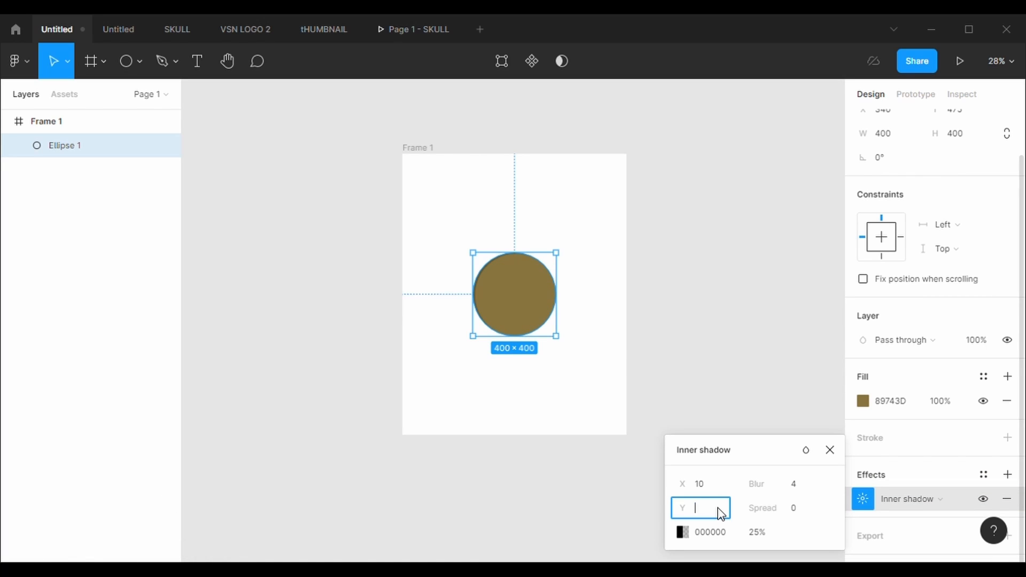
type("10")
key("Return")
left_click(802, 512)
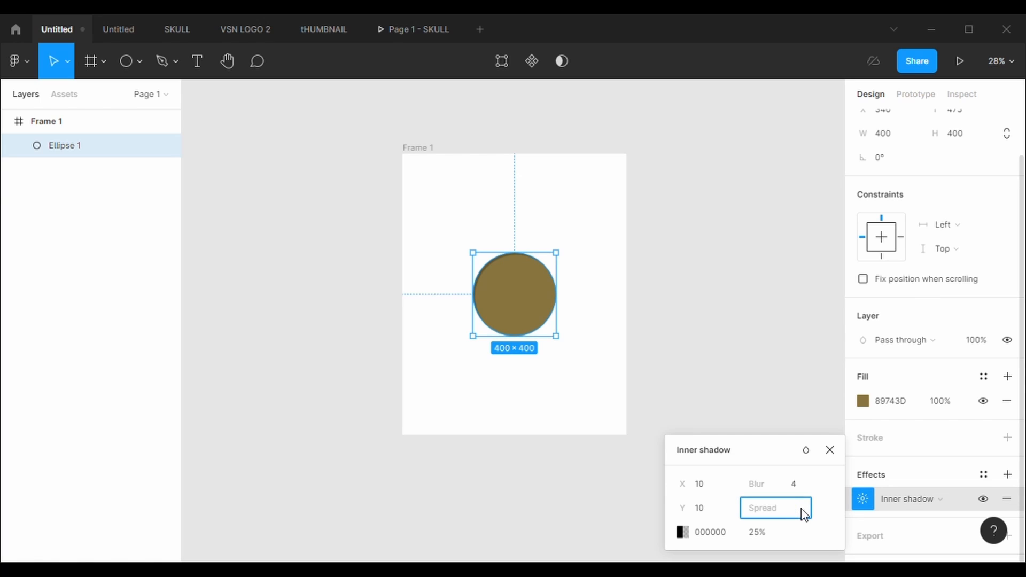
type("10")
key("Return")
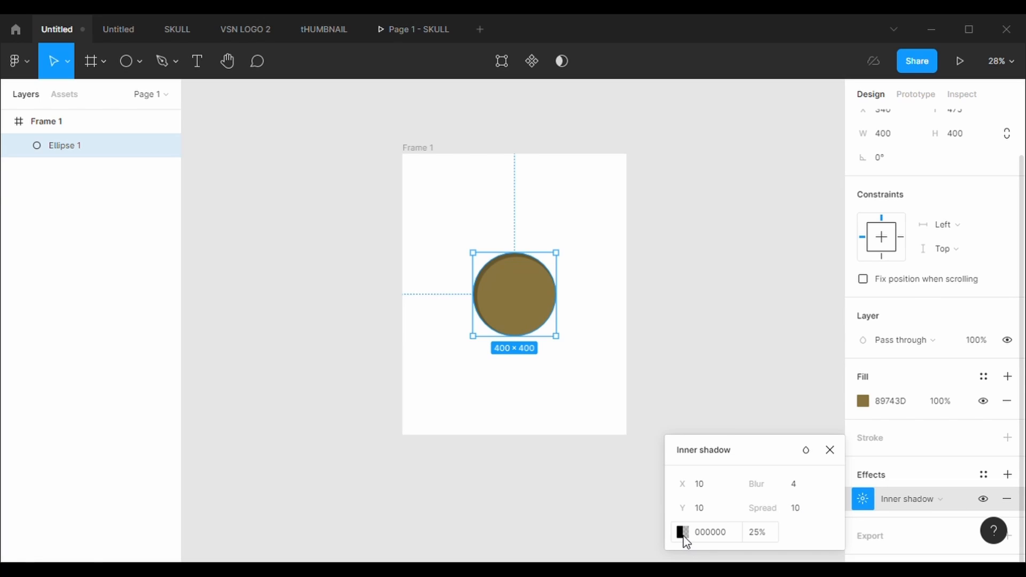
Add a second effect to the circle, make it an inner shadow and open its settings
left_click(1008, 474)
left_click(936, 498)
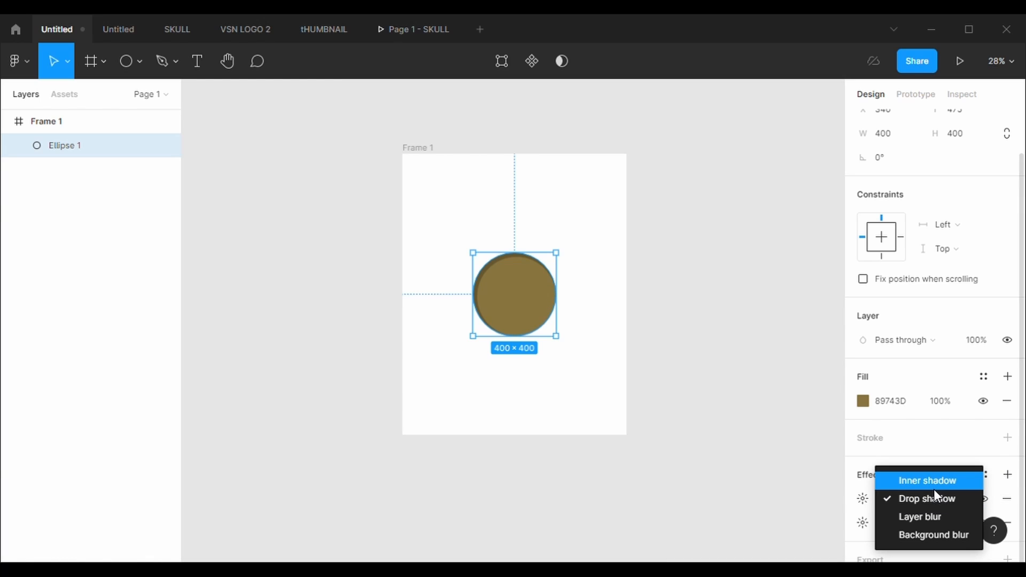
left_click(934, 484)
left_click(864, 501)
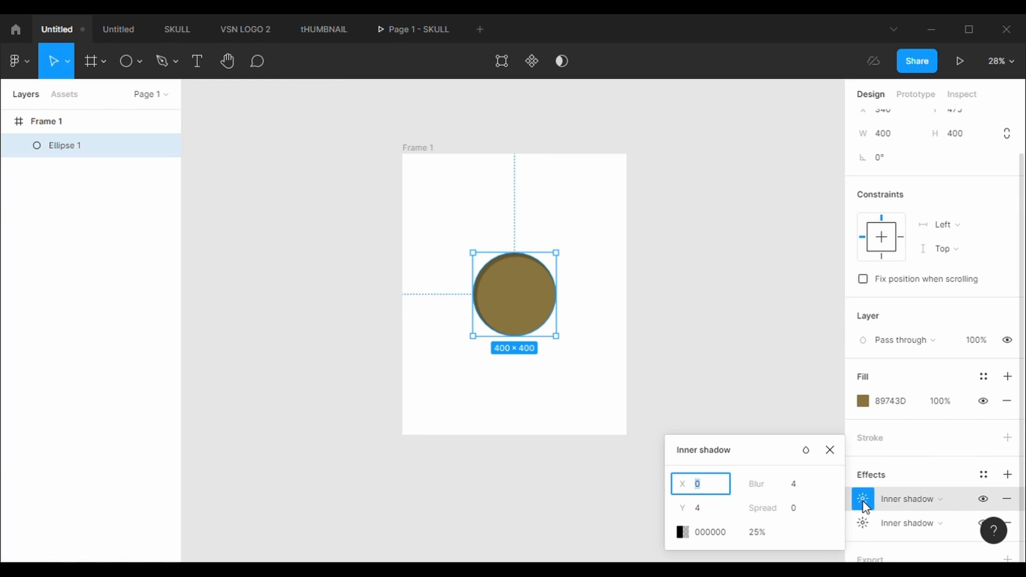
Set the second inner shadow's X offset to -10, Y offset to 10 and spread to 10
left_click(725, 487)
type("10")
left_click(716, 515)
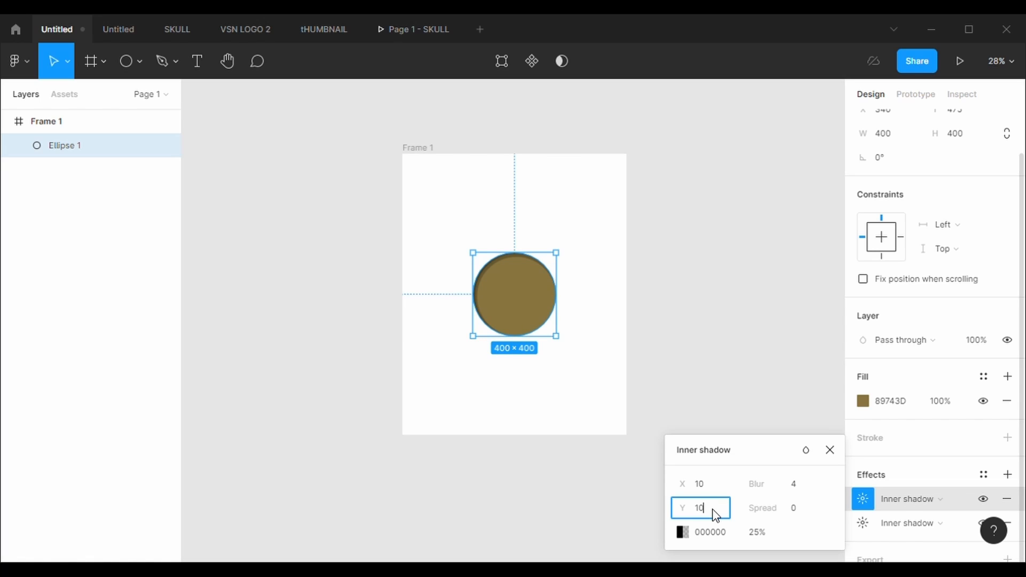
type("10")
left_click(697, 491)
type("-")
key("Return")
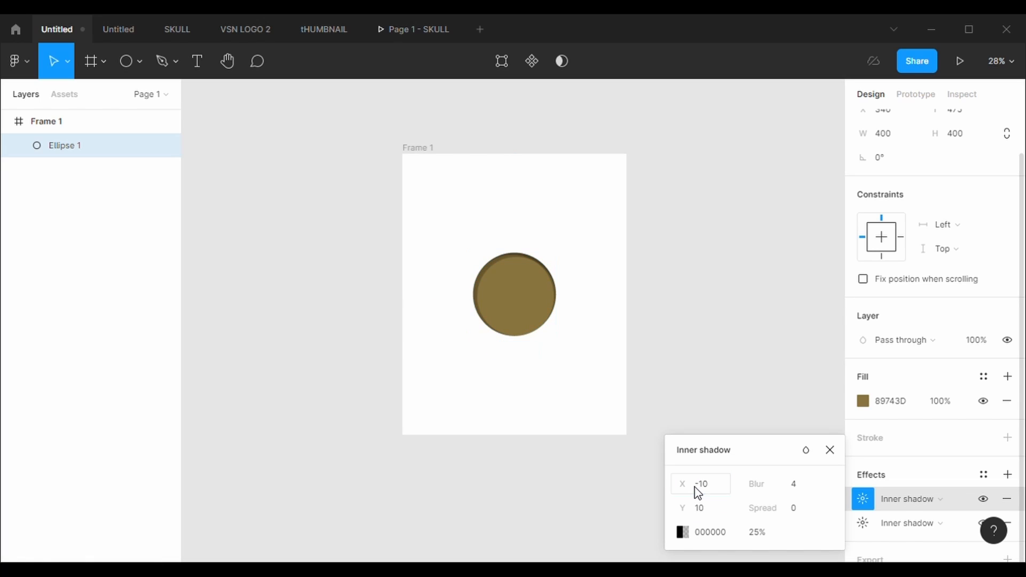
left_click(802, 517)
key("BackSpace")
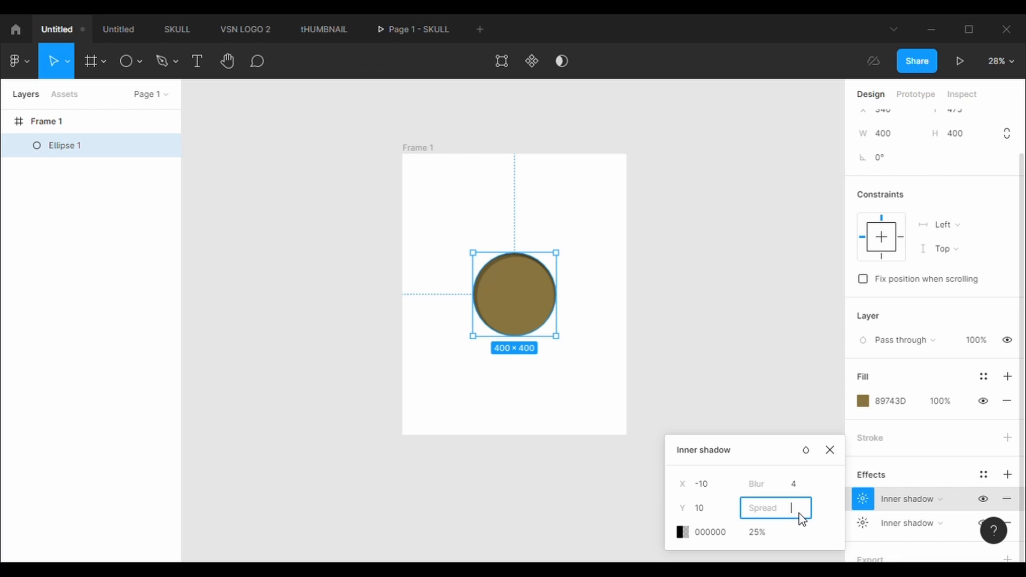
type("10")
key("Return")
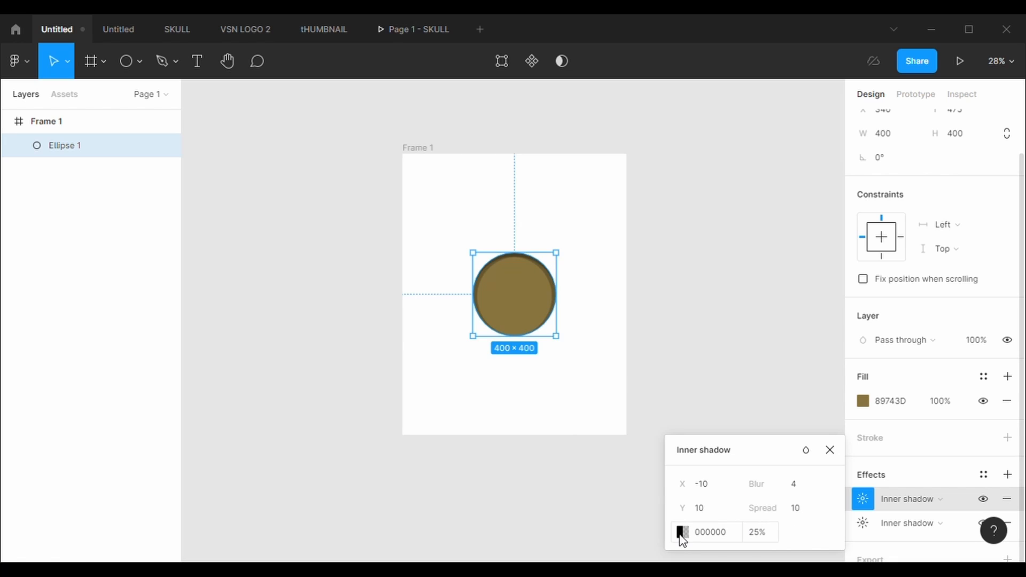
Colour the second inner shadow white (FFFFFF) at 33% opacity
left_click(682, 533)
left_click_drag(592, 181, 799, 179)
left_click_drag(716, 208, 692, 182)
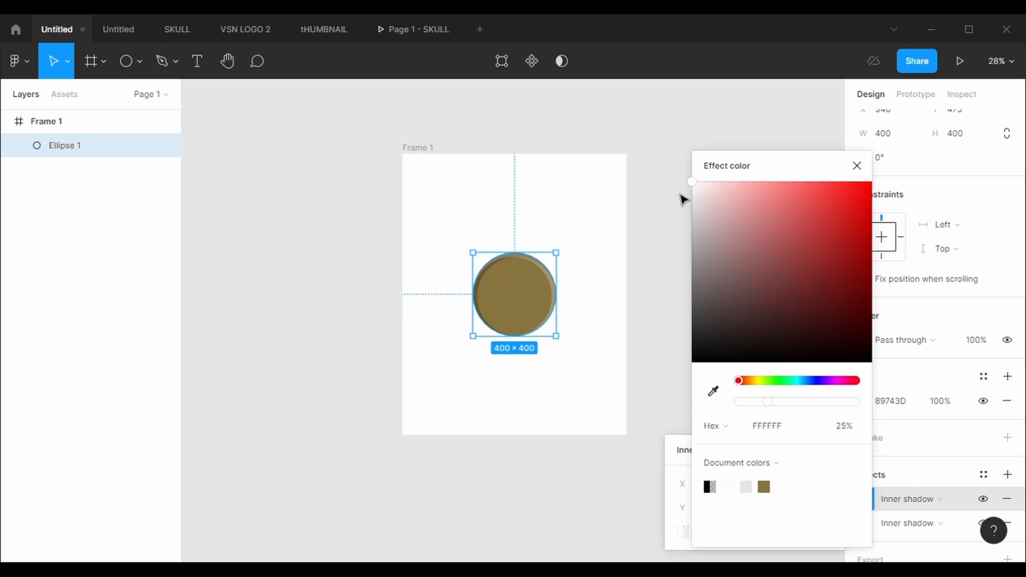
left_click_drag(762, 405, 780, 407)
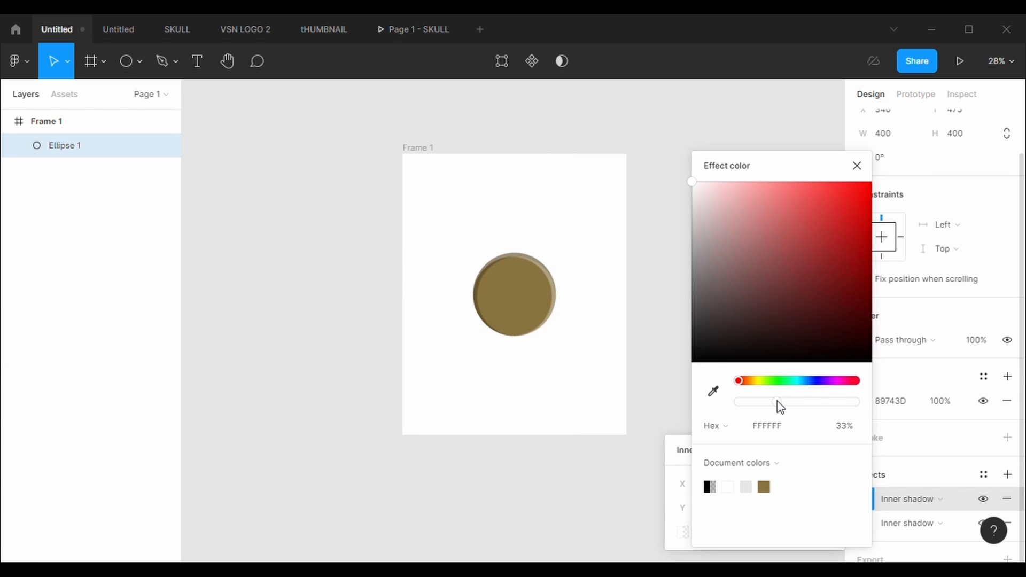
left_click_drag(801, 165, 912, 178)
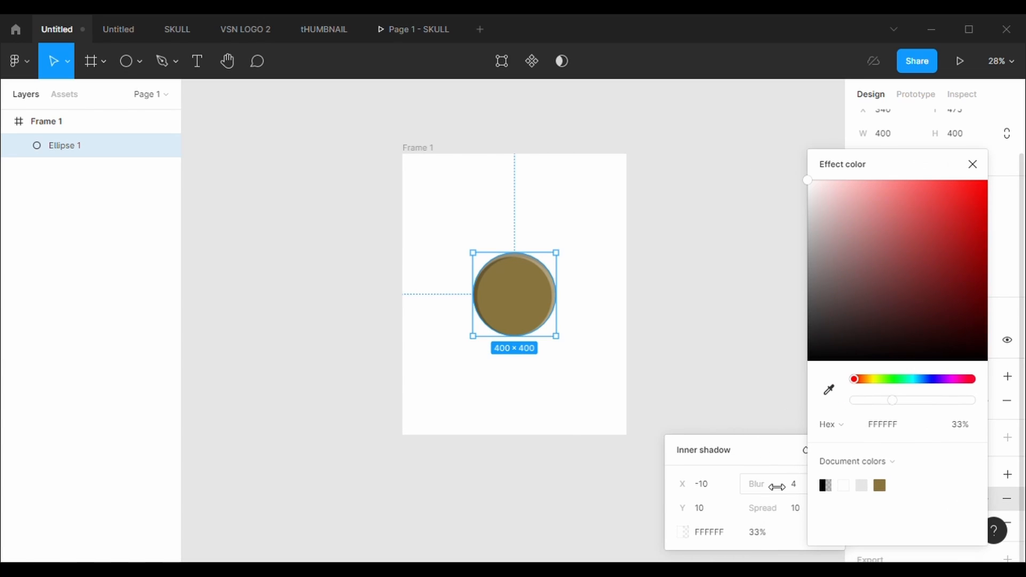
Set the white inner shadow's spread to 5, Y offset to 5, X offset to -5 and opacity to 72%
left_click(798, 513)
type("5")
key("Return")
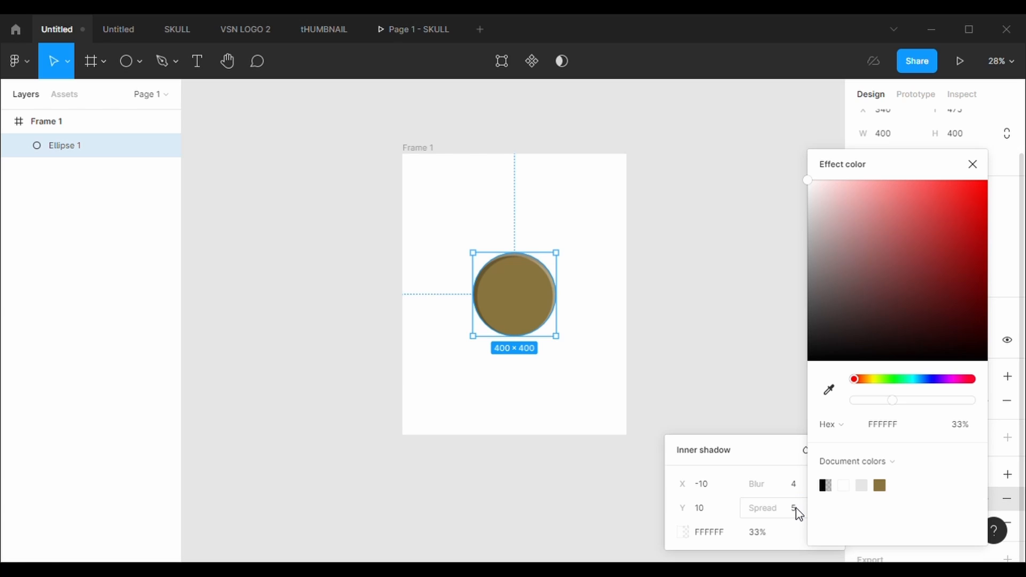
left_click(717, 517)
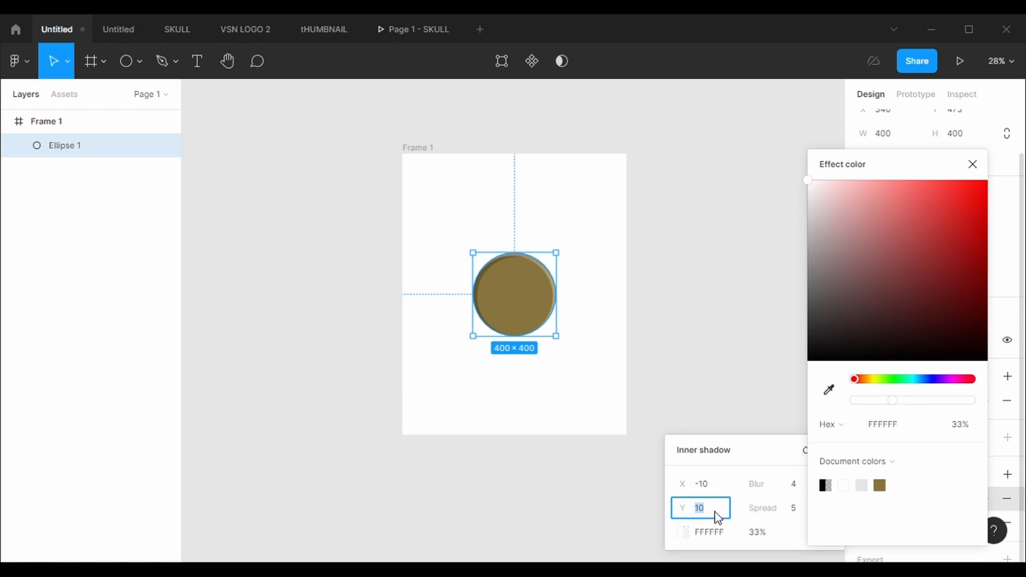
type("5")
key("Return")
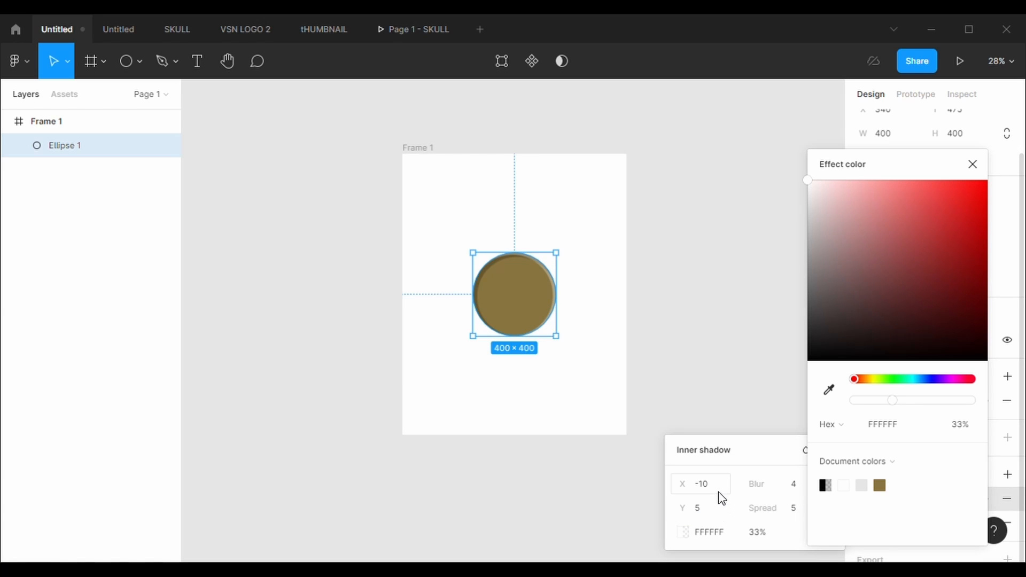
left_click(720, 493)
type("-5")
key("Return")
left_click_drag(893, 403, 943, 404)
left_click(713, 327)
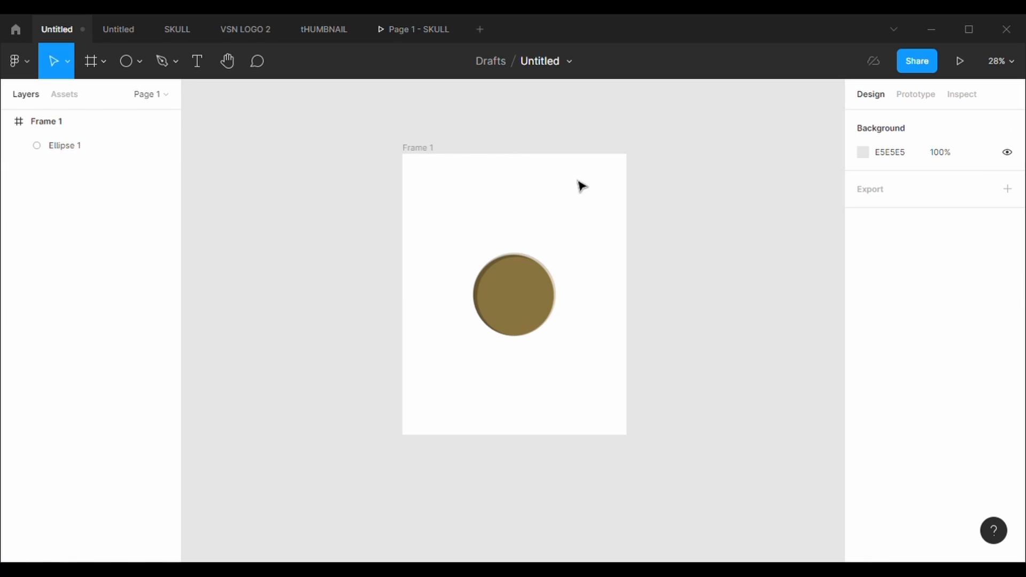
Change the frame's fill to the near-black 0F0E0E
left_click(424, 149)
left_click(862, 450)
left_click_drag(792, 298, 673, 361)
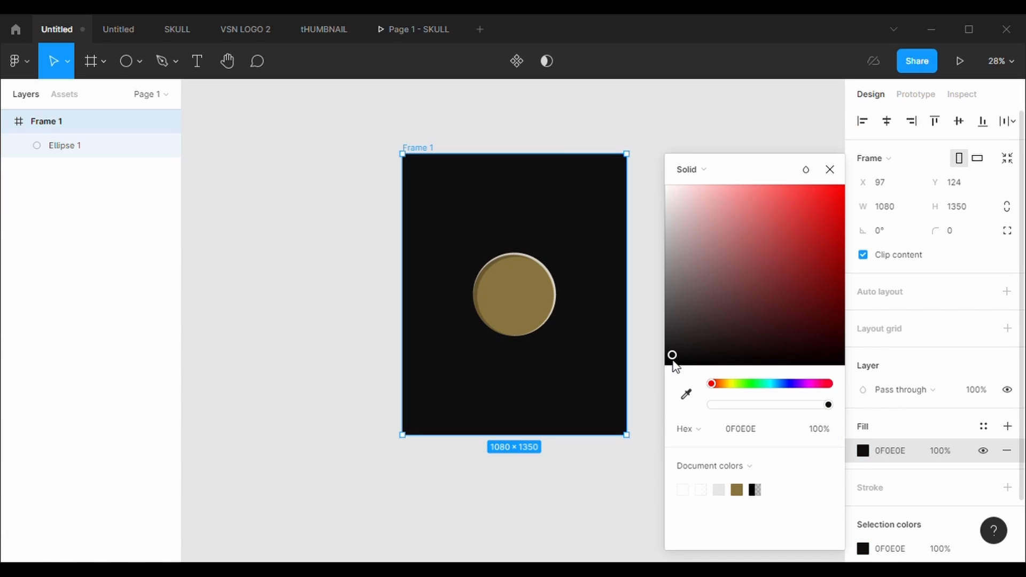
left_click(649, 484)
left_click(551, 321)
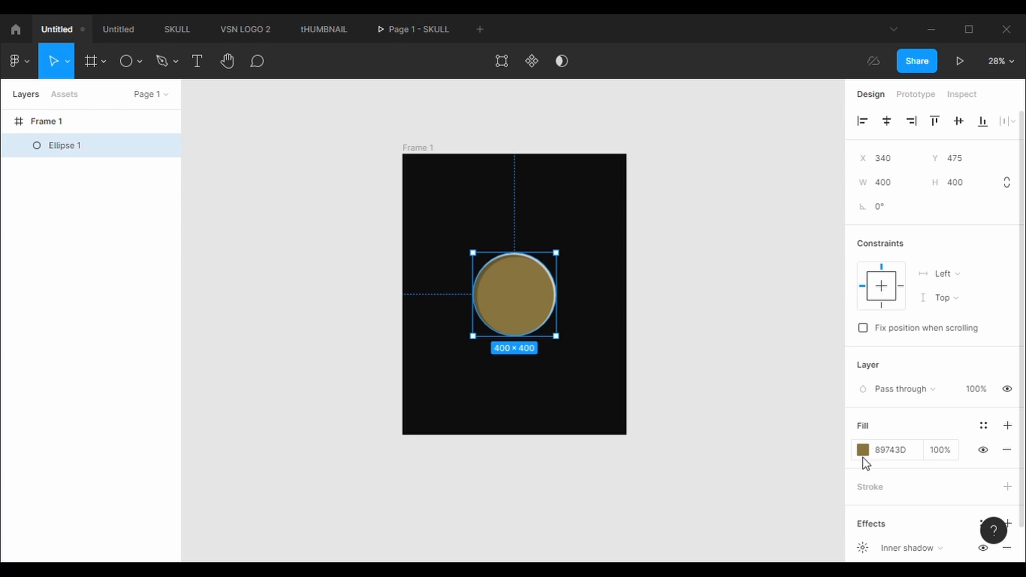
scroll(900, 513, "down", 2)
left_click(864, 475)
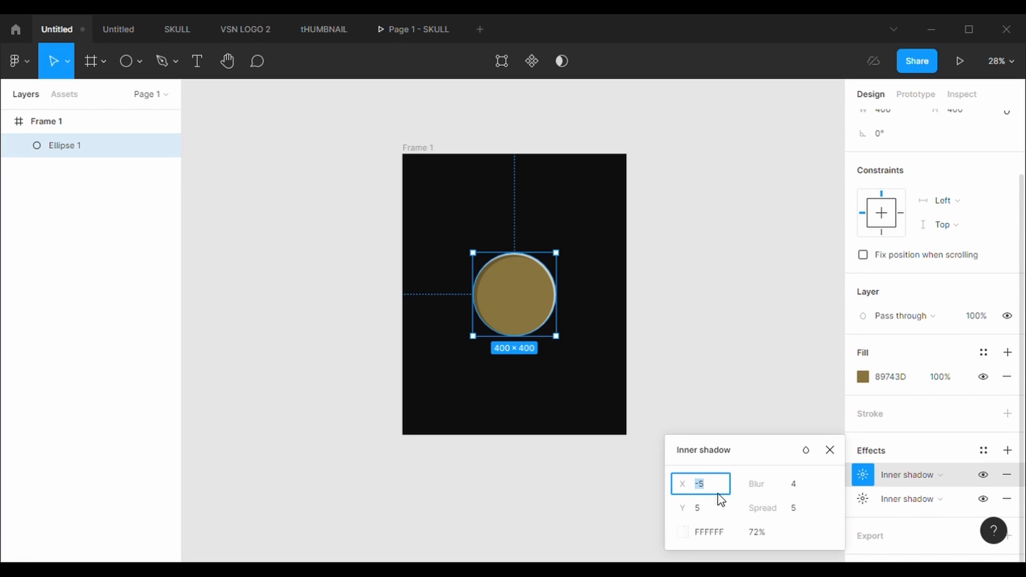
left_click(802, 374)
Set the opacity of the circle's black inner shadow to 45%
left_click(546, 312)
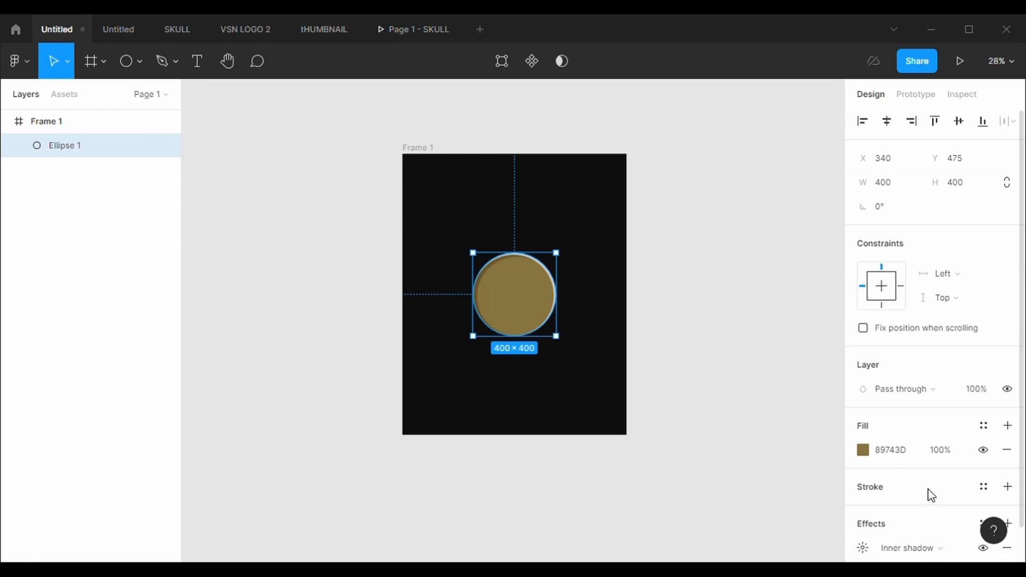
scroll(932, 496, "down", 2)
left_click(863, 498)
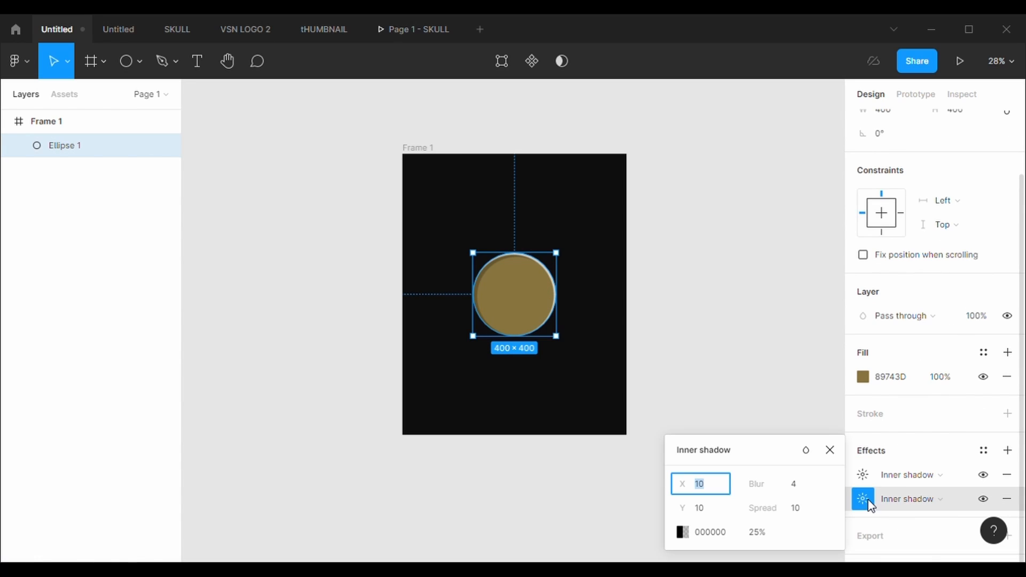
left_click(682, 533)
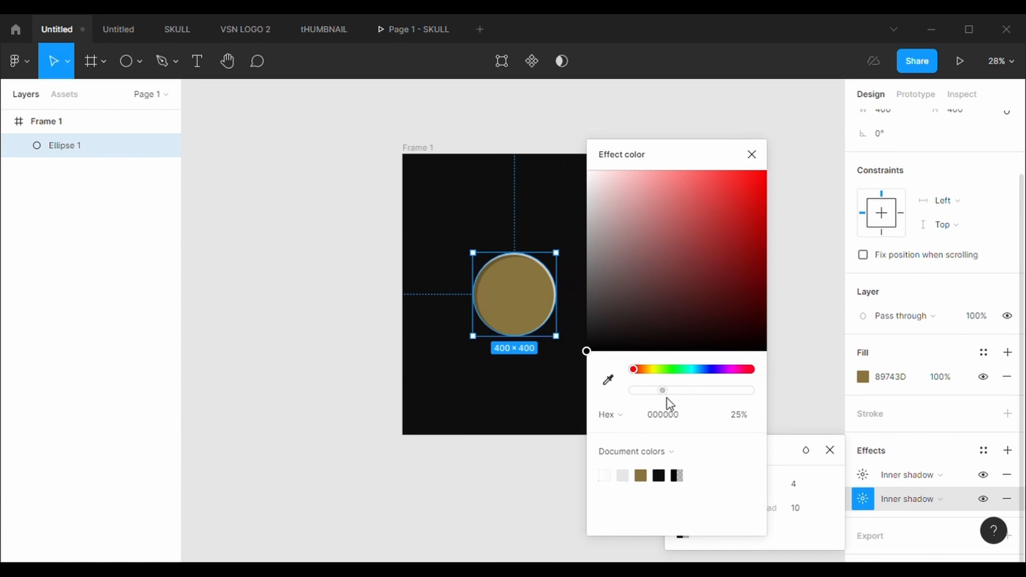
left_click_drag(663, 391, 688, 391)
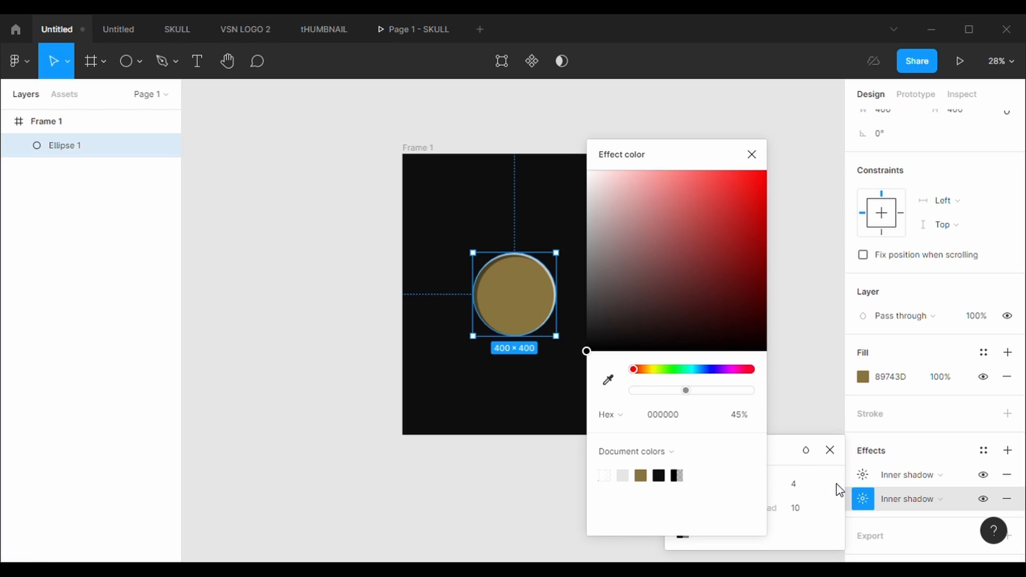
Set the spread of the circle's white inner shadow to 0
left_click(863, 475)
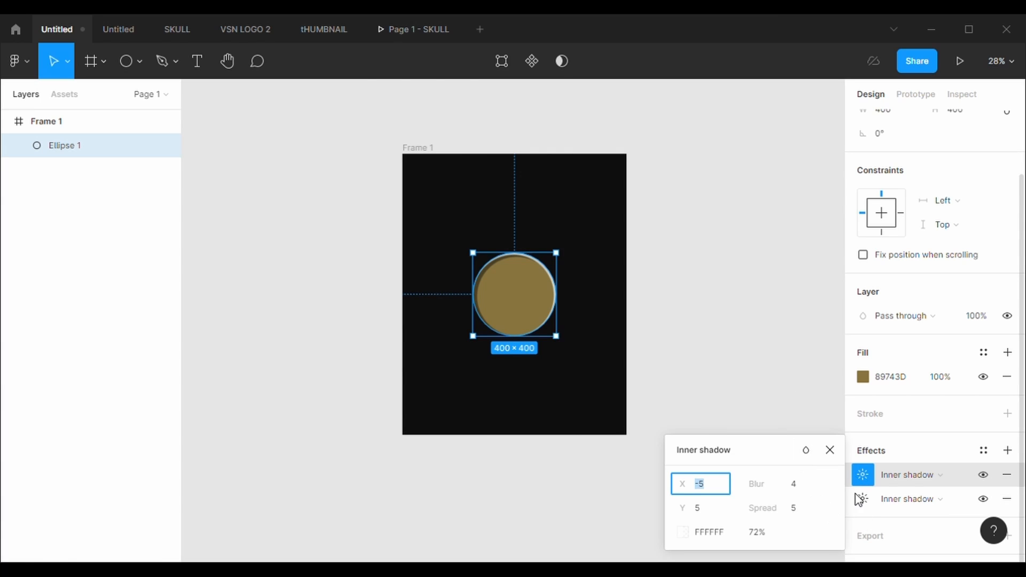
left_click(822, 516)
left_click(809, 511)
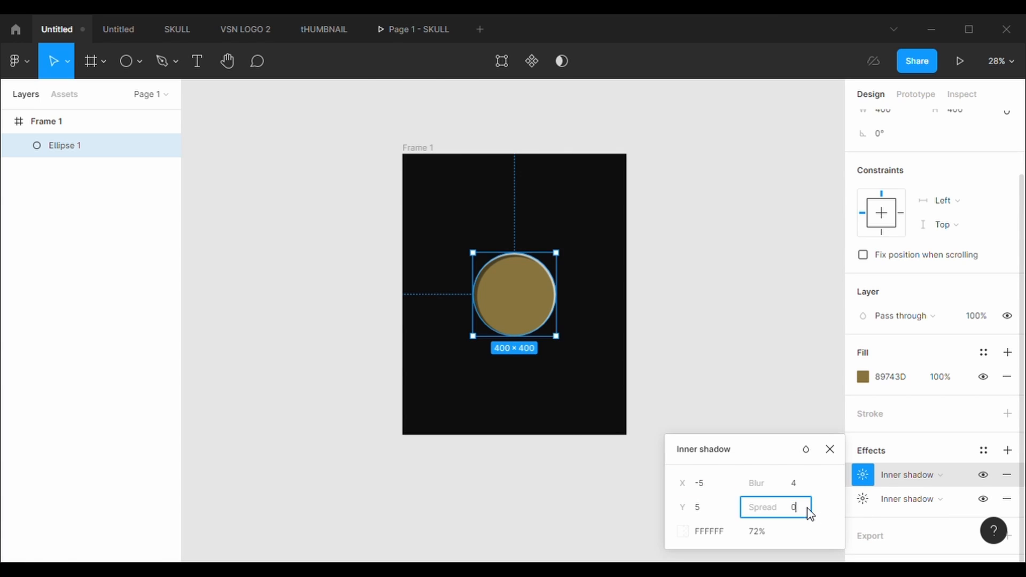
key("Return")
left_click(756, 398)
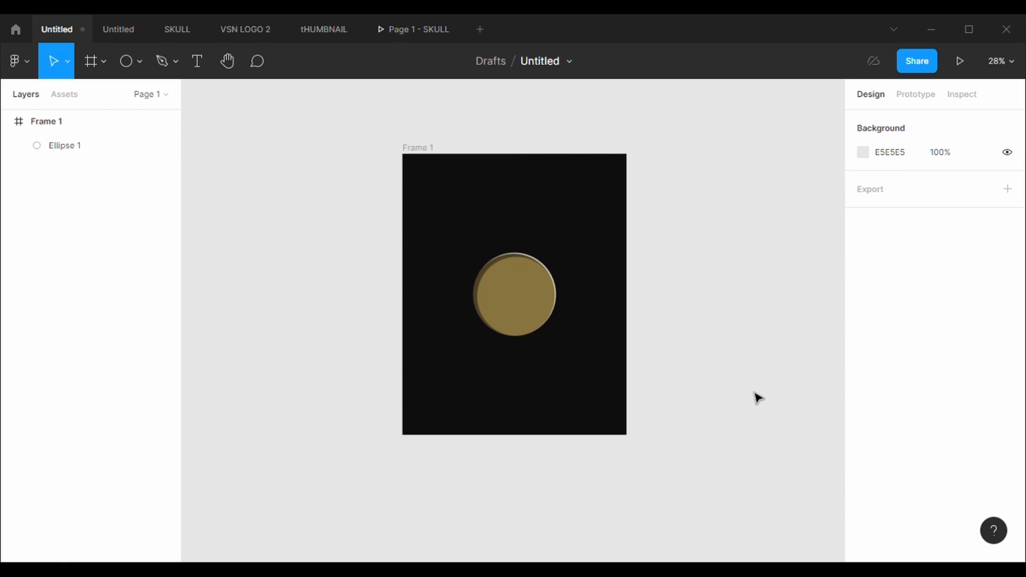
Draw a small upright ellipse about 9 × 32 in the upper-left part of the brown circle
left_click(145, 60)
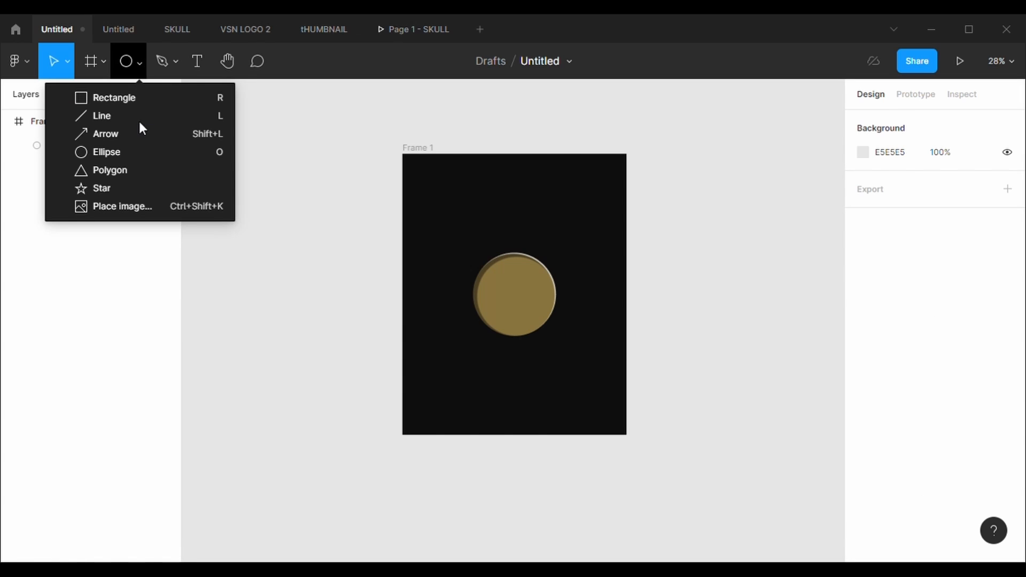
left_click(144, 156)
scroll(534, 288, "up", 5)
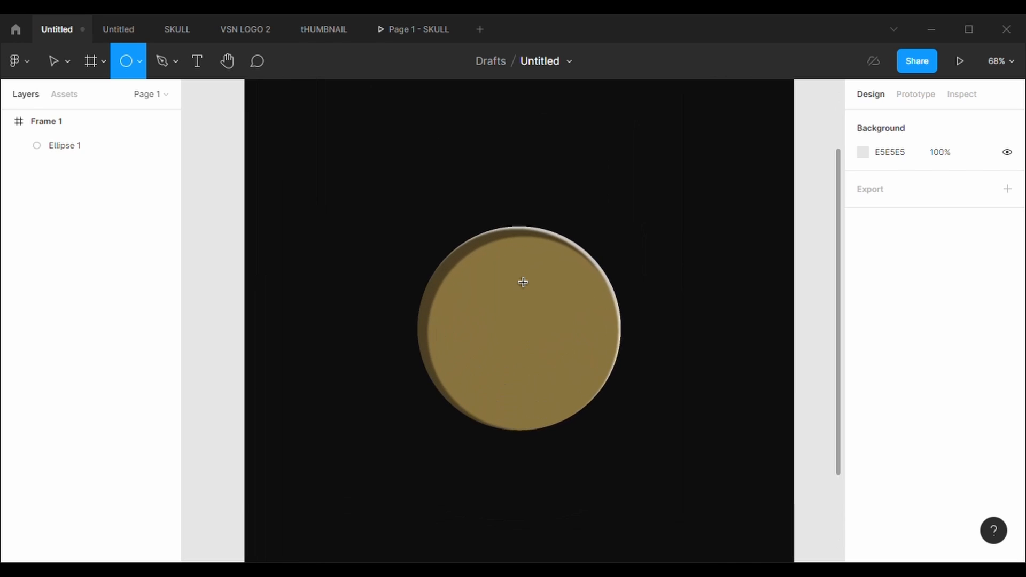
scroll(523, 283, "down", 1)
left_click_drag(461, 252, 464, 269)
Give the small ellipse a black inside stroke 3 thick and rotate it to about -35°
left_click(888, 495)
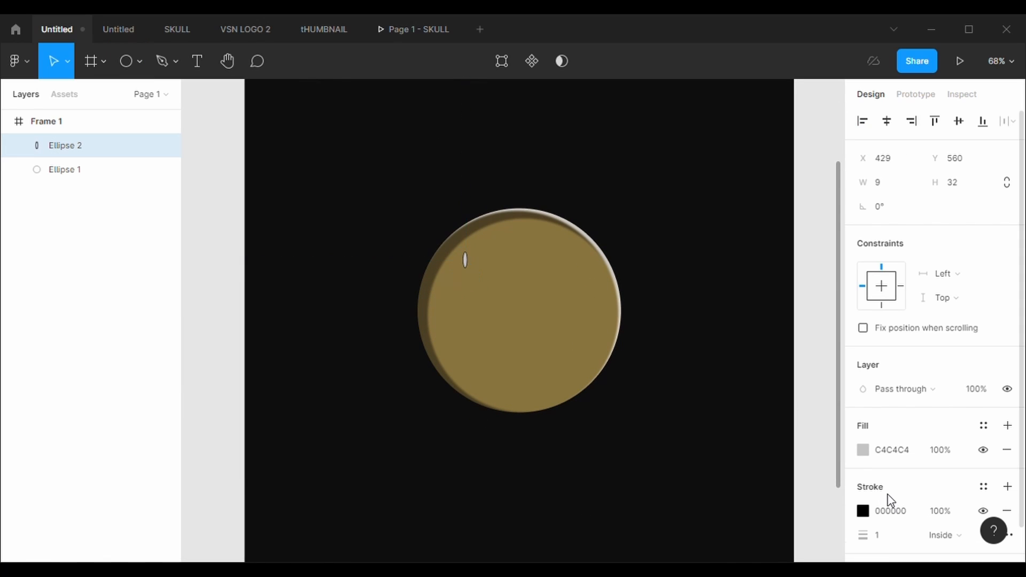
left_click(891, 536)
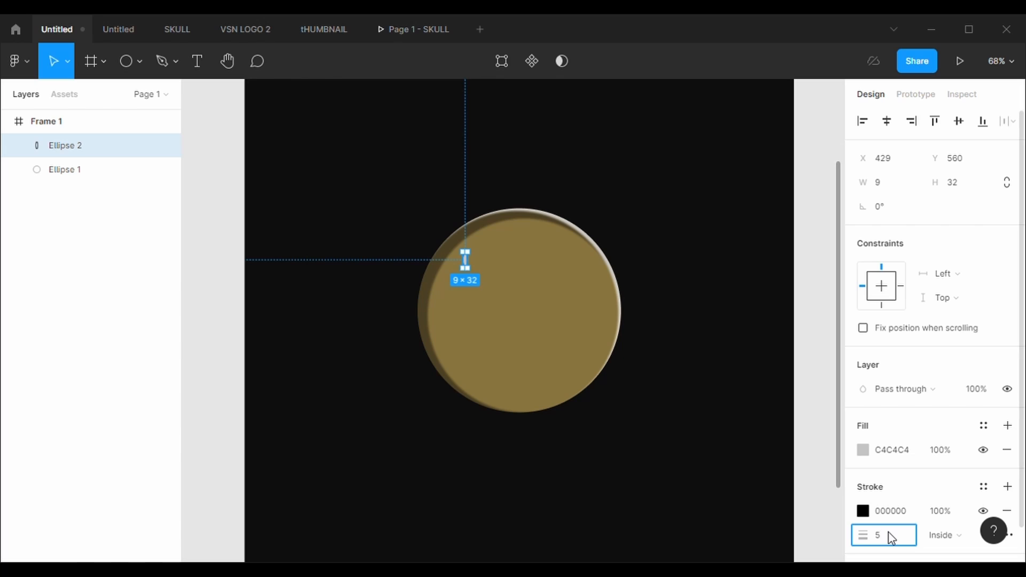
type("5")
key("Return")
left_click(886, 540)
key("BackSpace")
type("3")
key("Return")
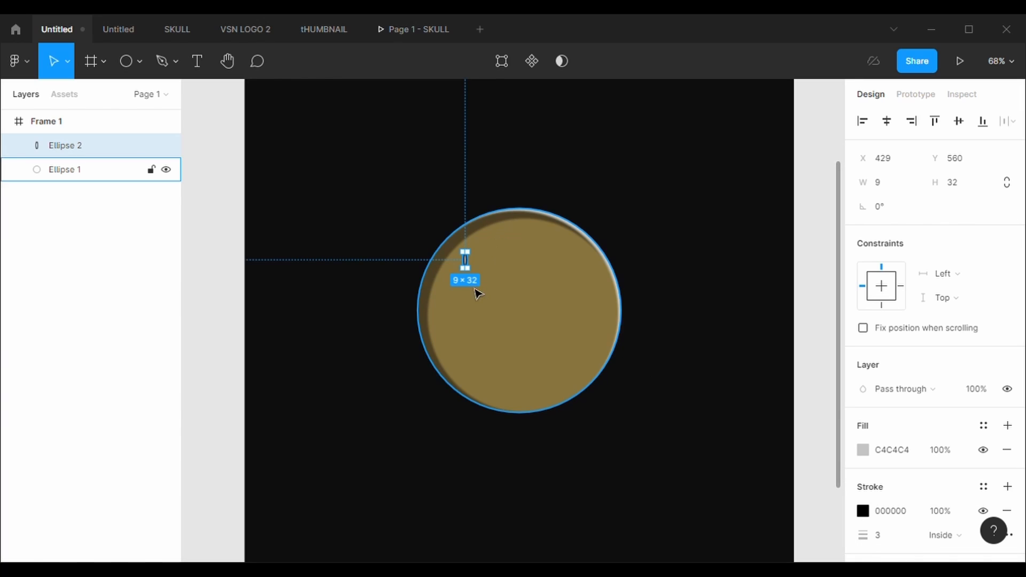
left_click_drag(472, 293, 463, 294)
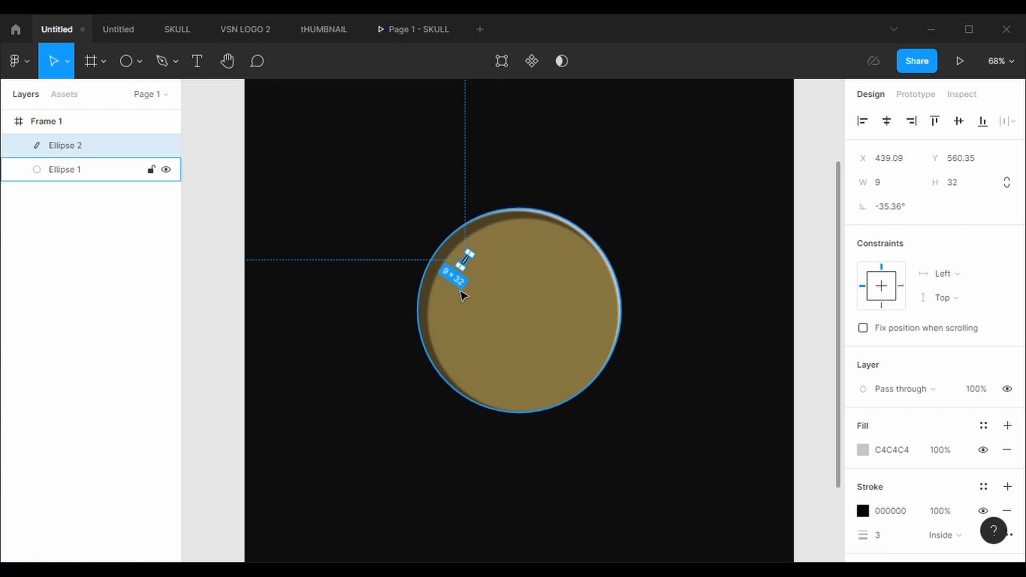
Paste a copy of the tilted ellipse into the circle's lower-left part and shorten it to about 9 × 19
key("ctrl+v")
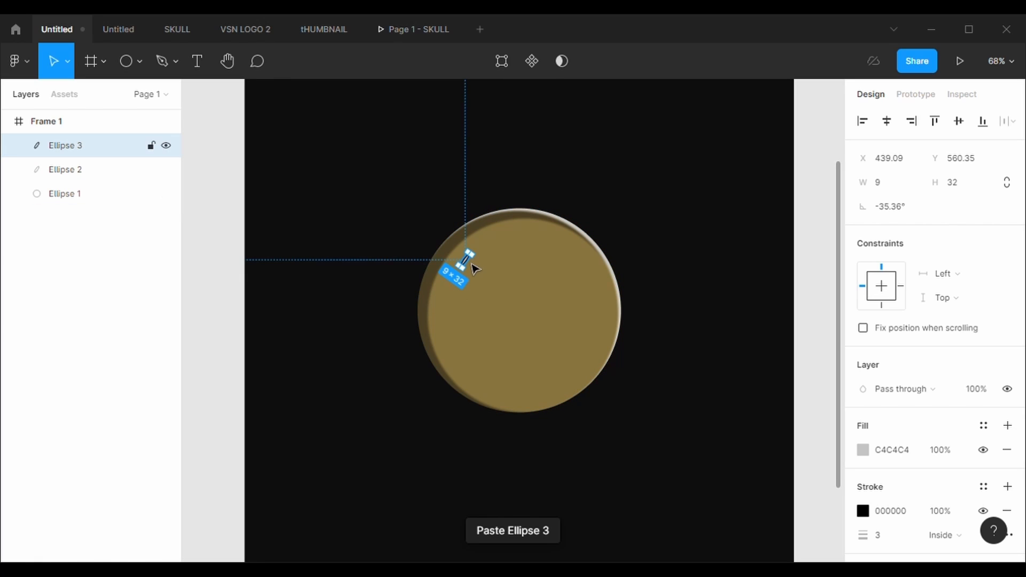
left_click_drag(474, 268, 459, 357)
left_click(426, 399)
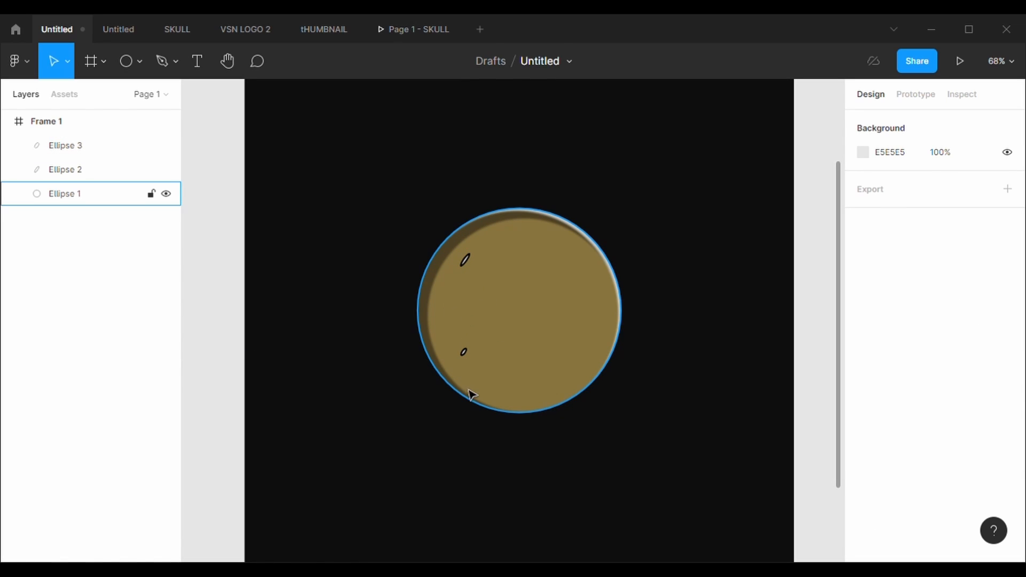
Paste two more copies of the short ellipse, one near the circle's lower-right edge and one right of its centre
left_click(465, 354)
key("ctrl+v")
left_click_drag(466, 361, 564, 324)
key("ctrl+v")
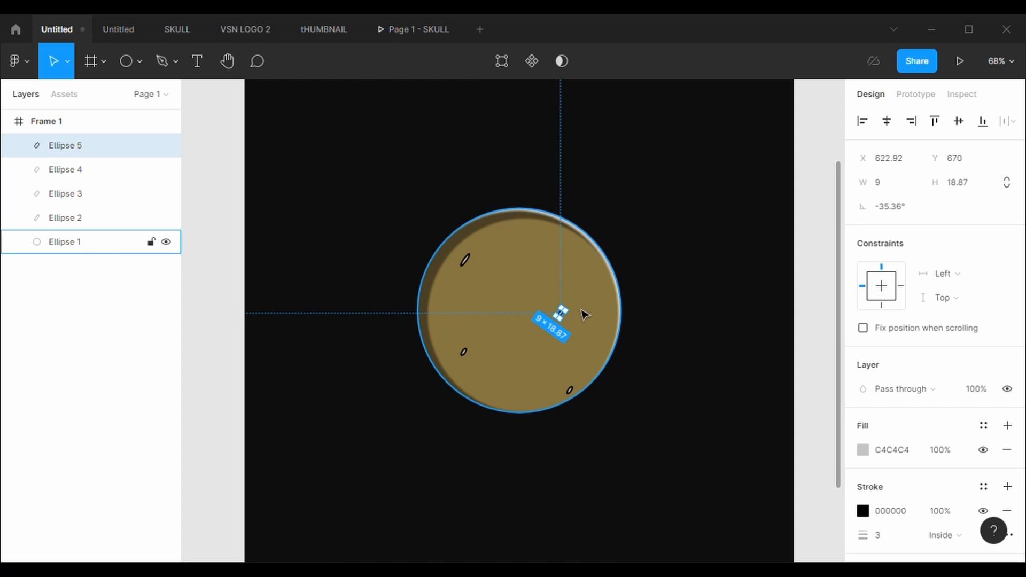
left_click(555, 267)
Copy the longer tilted ellipse, place the copy near the circle's right edge and rotate it to about 24°
left_click(467, 259)
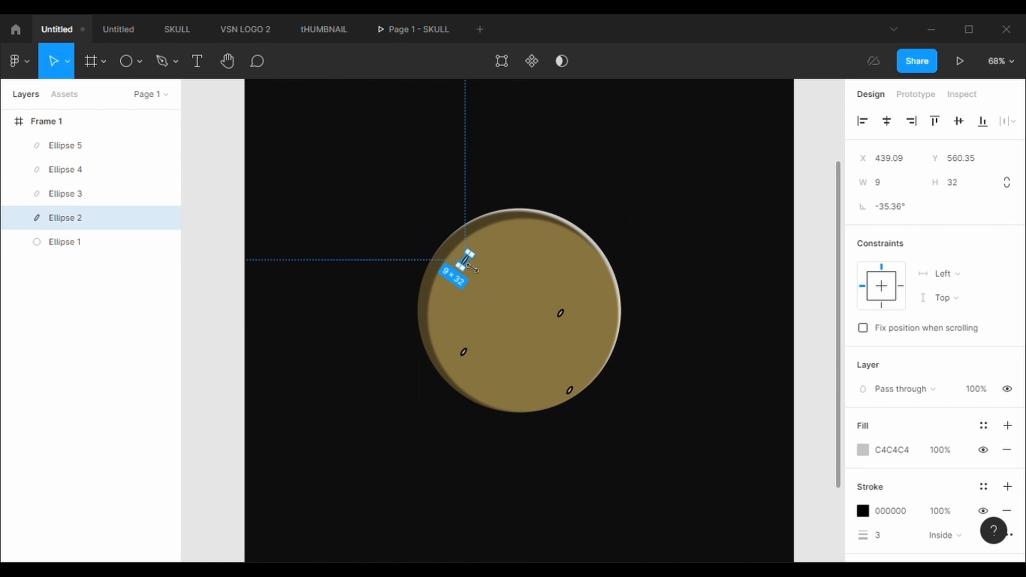
key("ctrl+c")
key("ctrl+v")
left_click_drag(471, 266, 607, 349)
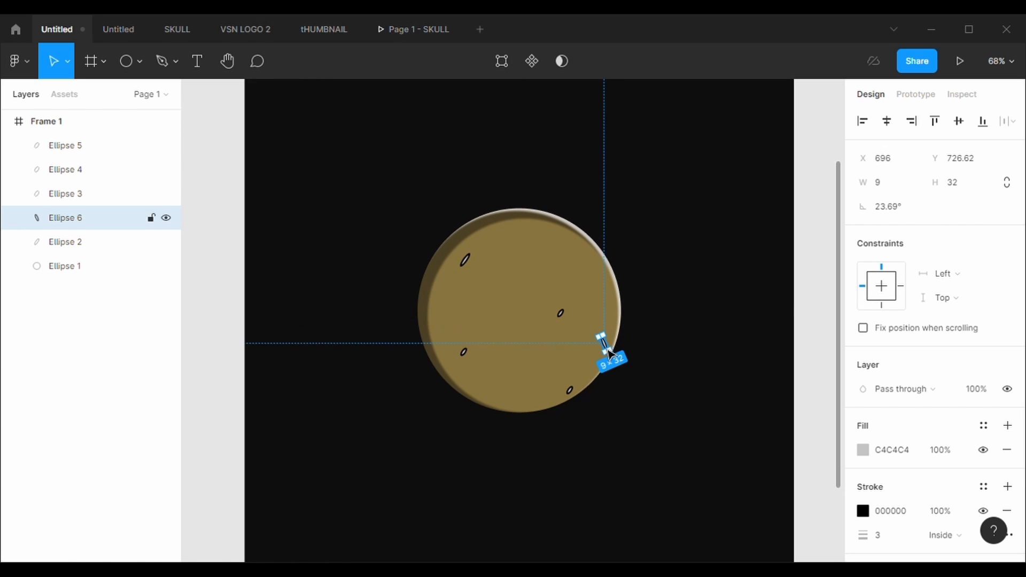
Move the short ellipse near the centre to the circle's upper right and tilt the long right-edge ellipse the opposite way
left_click_drag(563, 316, 584, 258)
left_click(608, 350)
left_click_drag(615, 360, 604, 368)
left_click(643, 417)
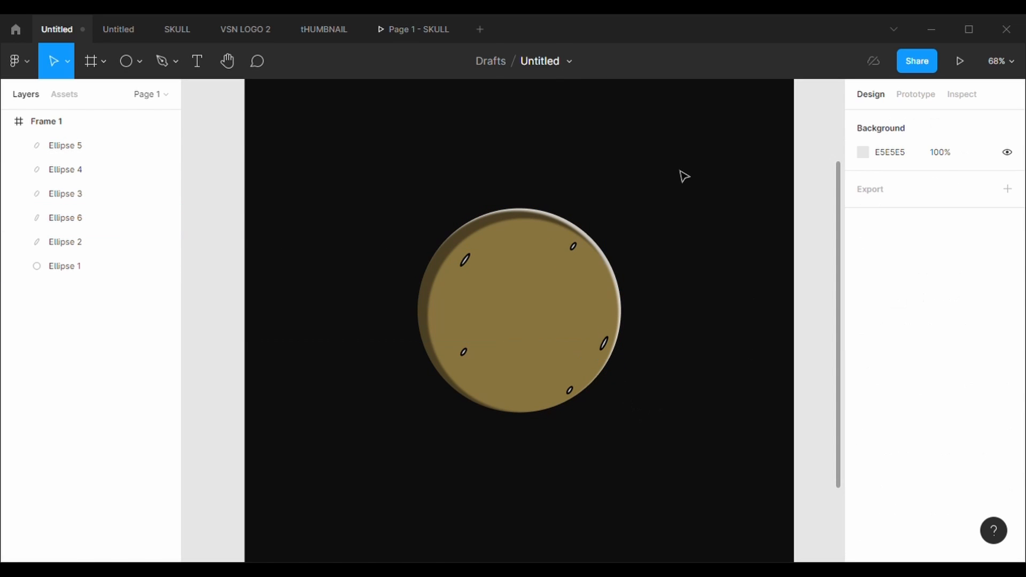
Change the colour of the circle's white inner shadow to the light grey C1B8B8
scroll(683, 174, "down", 5)
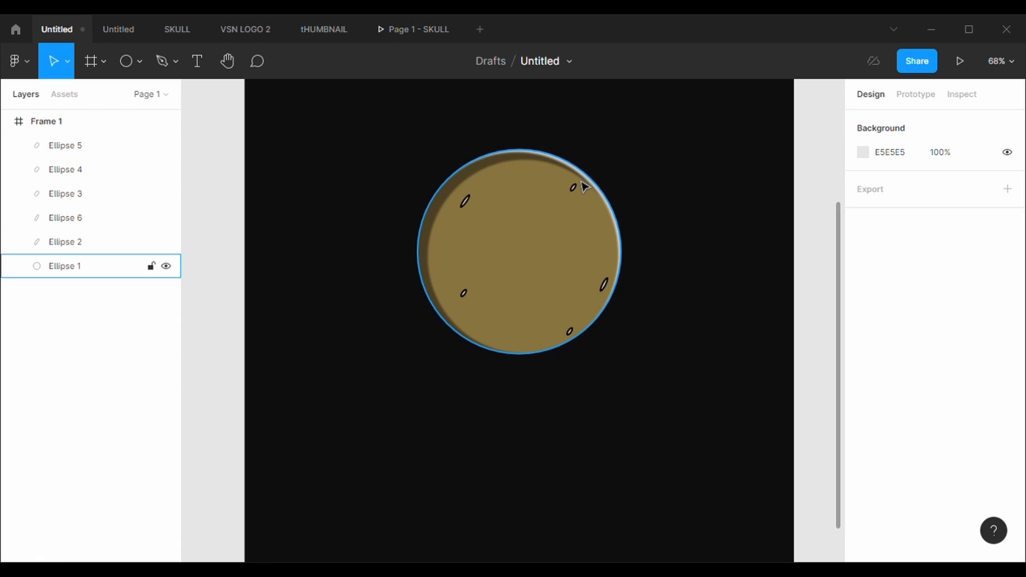
left_click(62, 266)
scroll(900, 416, "down", 3)
left_click(862, 475)
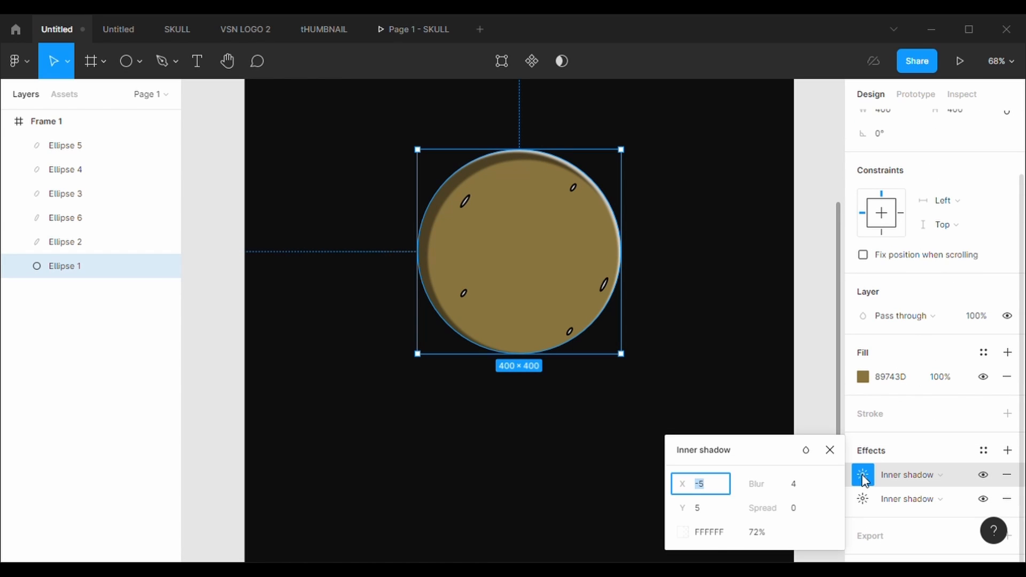
left_click(683, 531)
left_click_drag(573, 174, 752, 174)
mouse_move(689, 223)
left_mouse_down()
mouse_move(685, 259)
mouse_move(686, 219)
left_mouse_up()
left_click(775, 494)
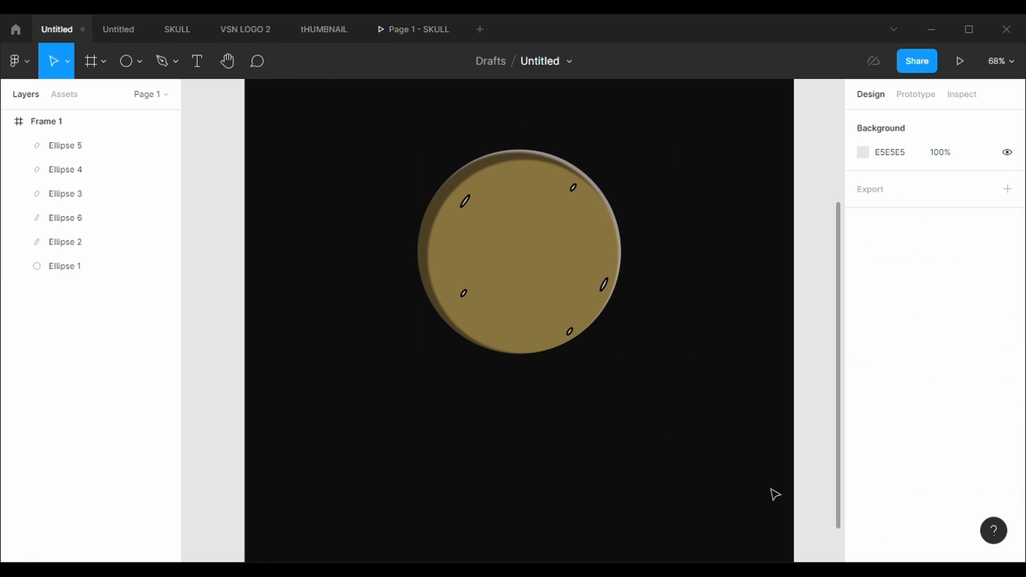
Set the Y offset of the circle's light grey inner shadow to 0
left_click(551, 272)
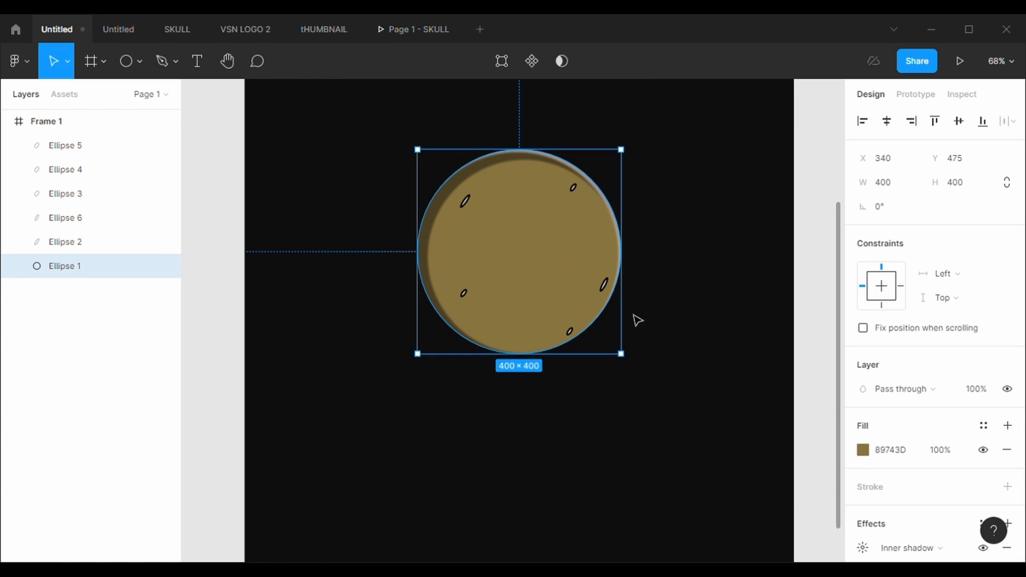
scroll(869, 484, "down", 3)
left_click(862, 475)
left_click(726, 507)
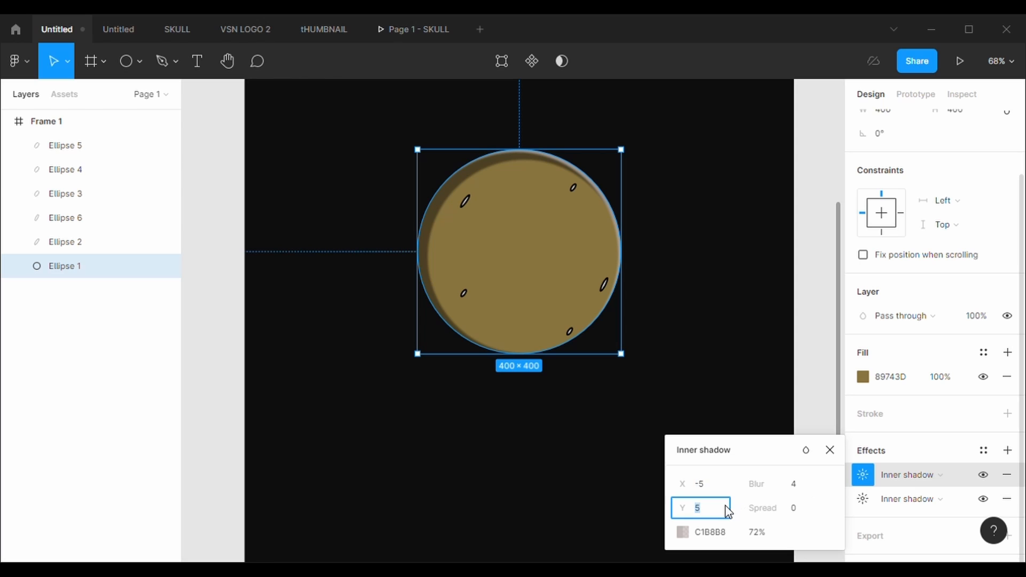
type("0")
left_click(748, 389)
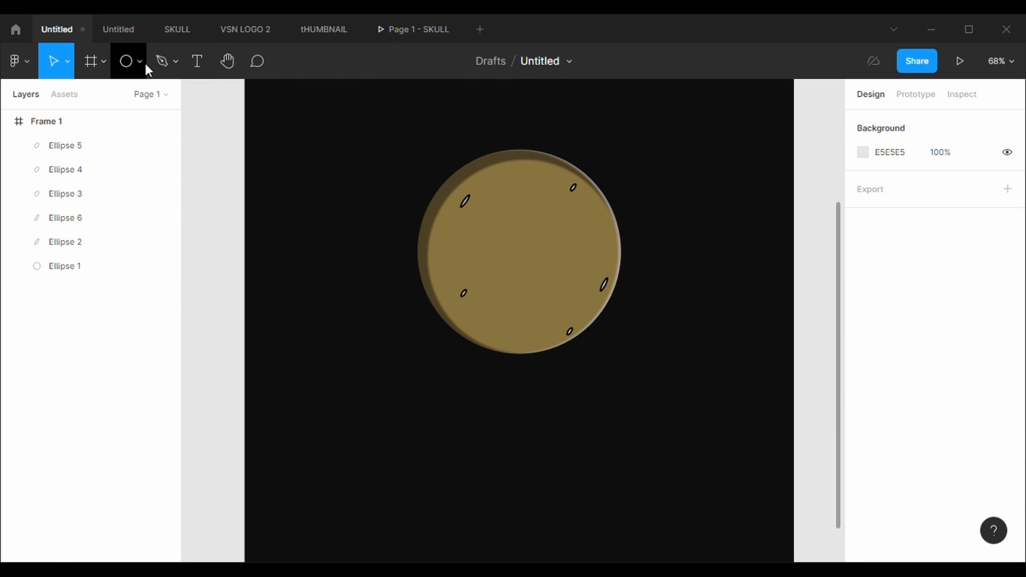
Draw a large ellipse about 684 × 639 around the brown circle and send it to the back
left_click(126, 63)
scroll(409, 248, "down", 5)
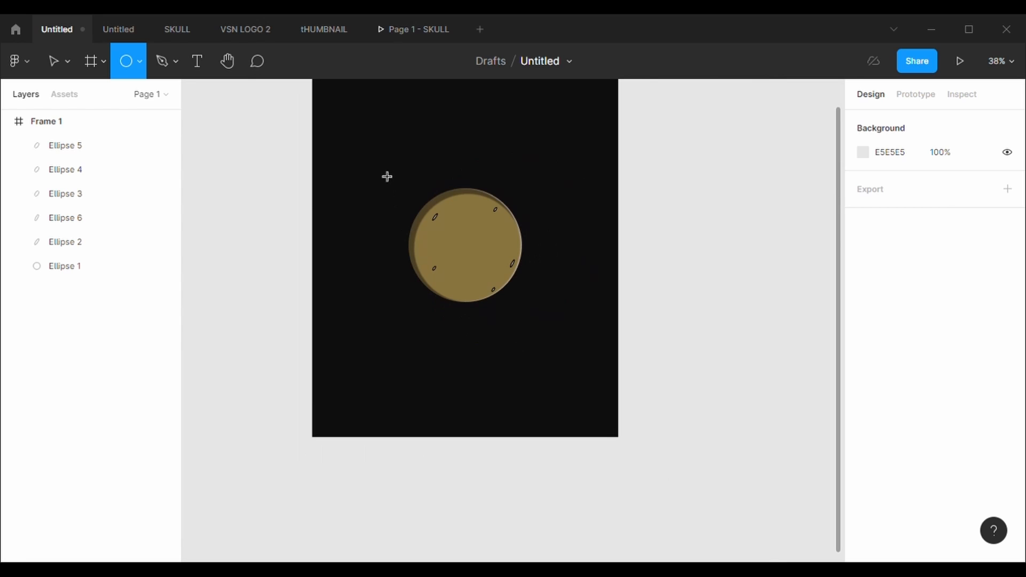
left_click_drag(366, 157, 559, 339)
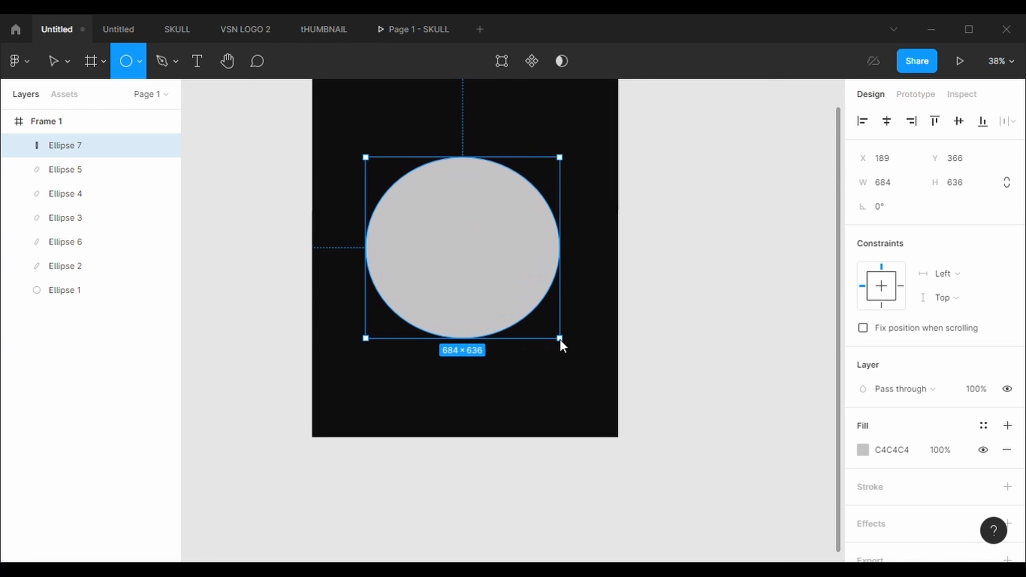
right_click(500, 315)
left_click(562, 274)
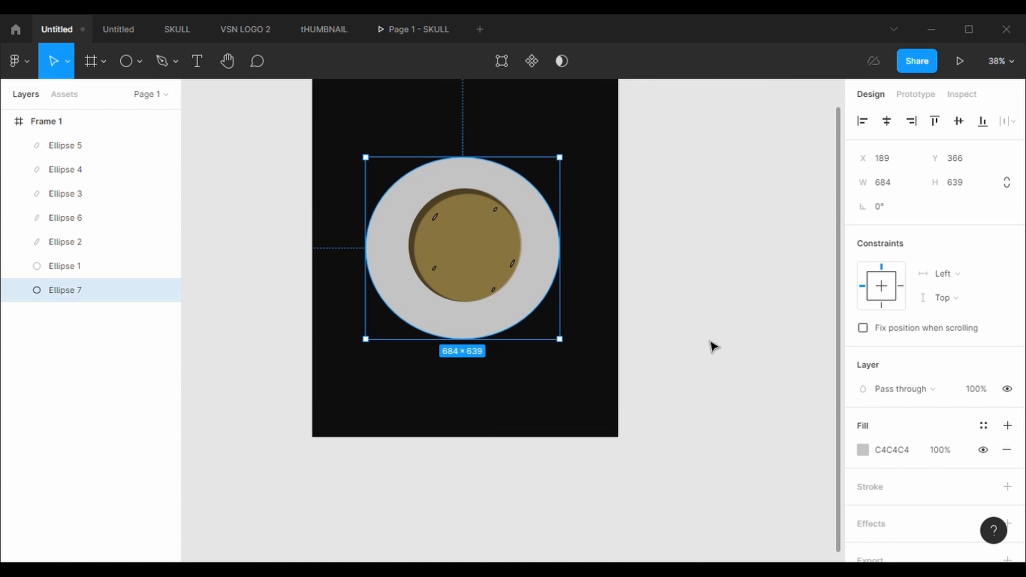
Fill the large ellipse behind the circle with the bright yellow FFE600
left_click(863, 451)
left_click(729, 383)
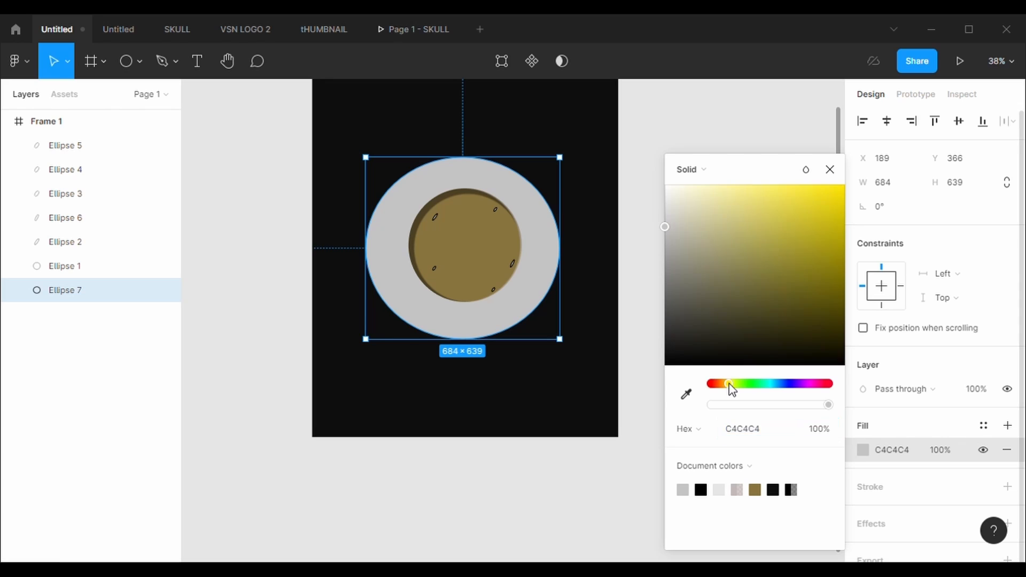
left_click_drag(823, 198, 844, 184)
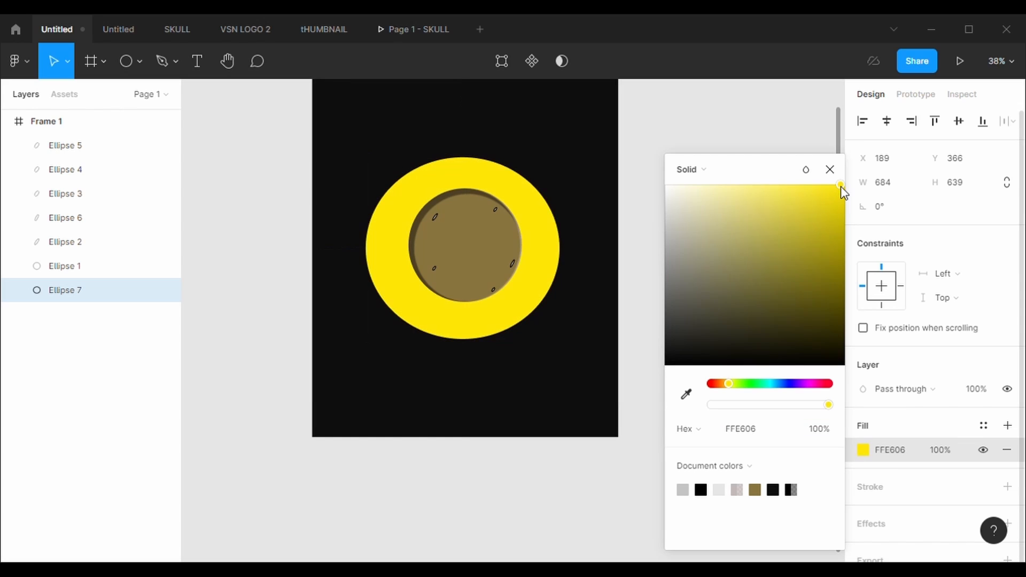
Add a layer blur of 500 to the yellow ellipse so it glows around the circle
left_click(891, 534)
scroll(892, 534, "down", 1)
left_click(925, 497)
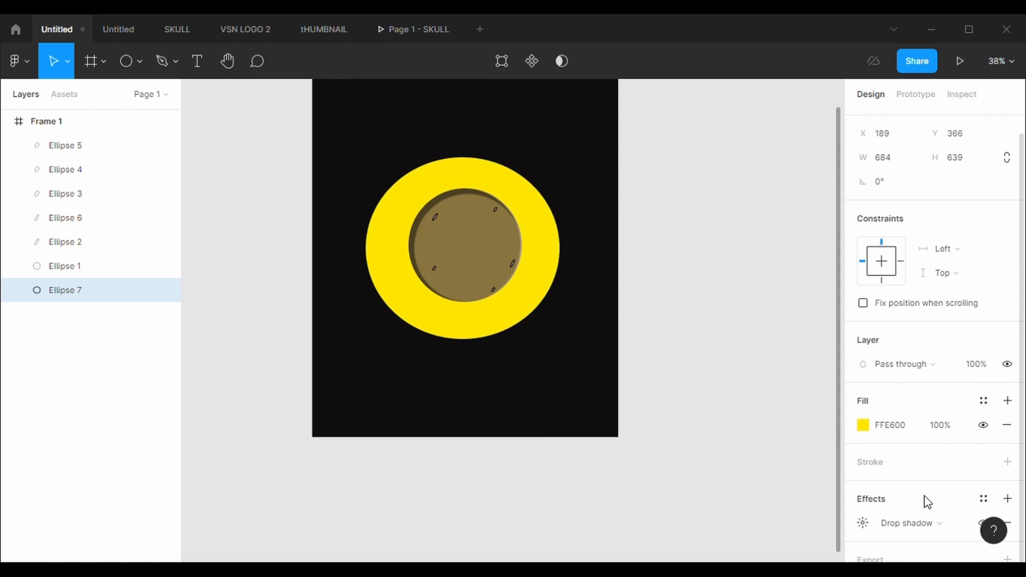
left_click(928, 526)
left_click(926, 520)
left_click(863, 523)
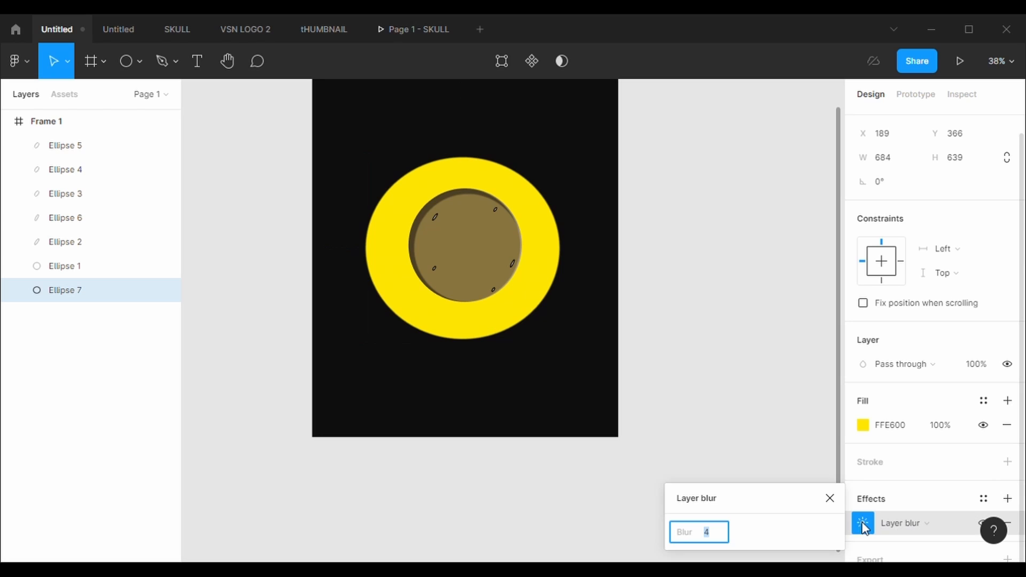
key("Return")
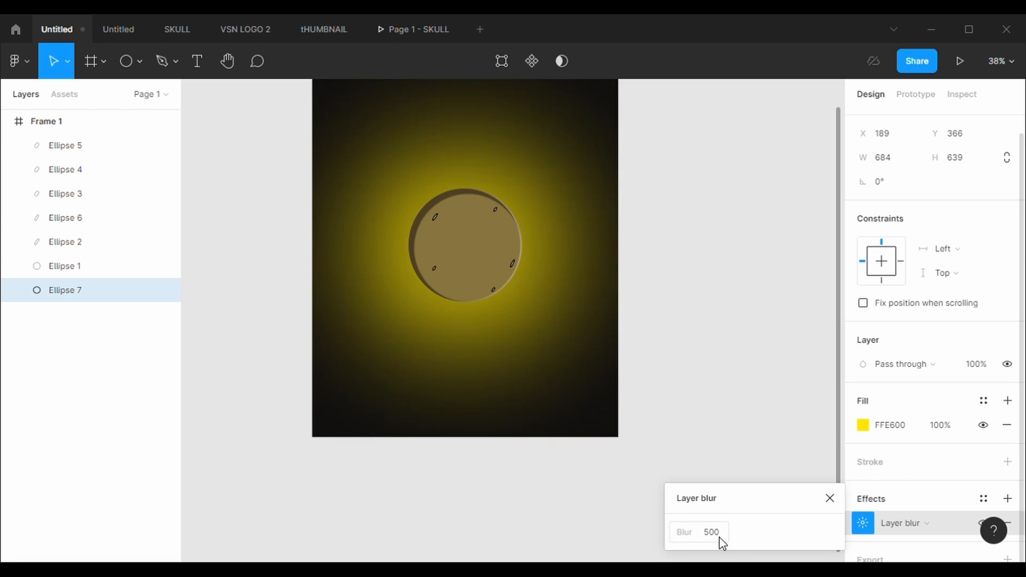
scroll(675, 410, "down", 1)
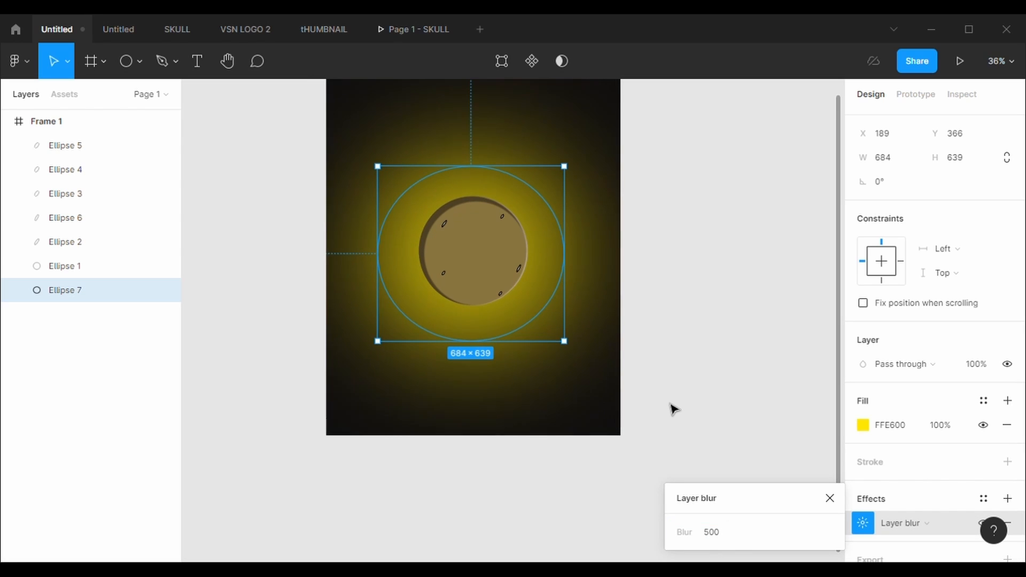
left_click(715, 440)
scroll(715, 440, "up", 2)
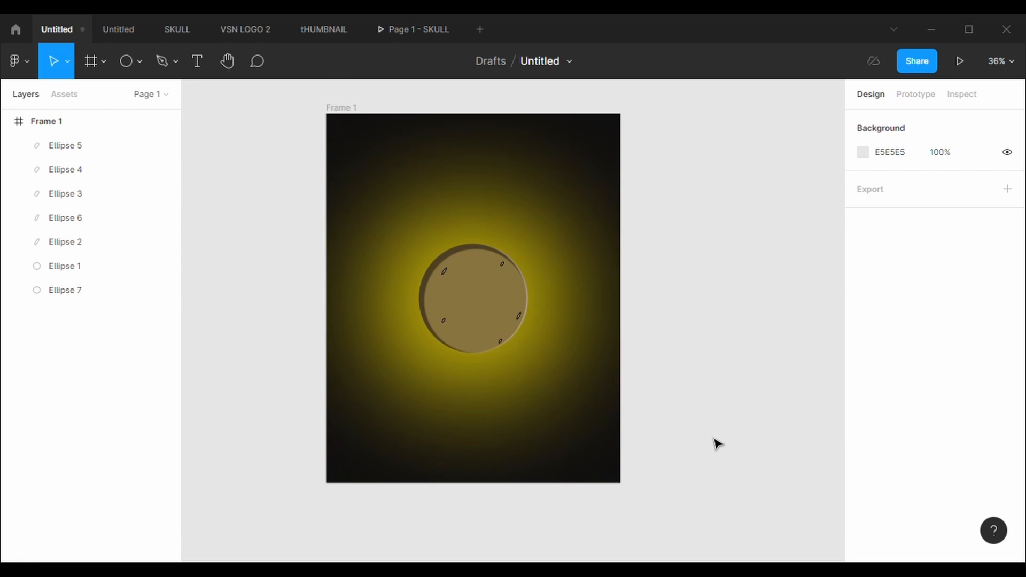
Draw a wide flat ellipse across the brown circle, about 749 × 168
scroll(717, 443, "down", 3)
left_click(125, 63)
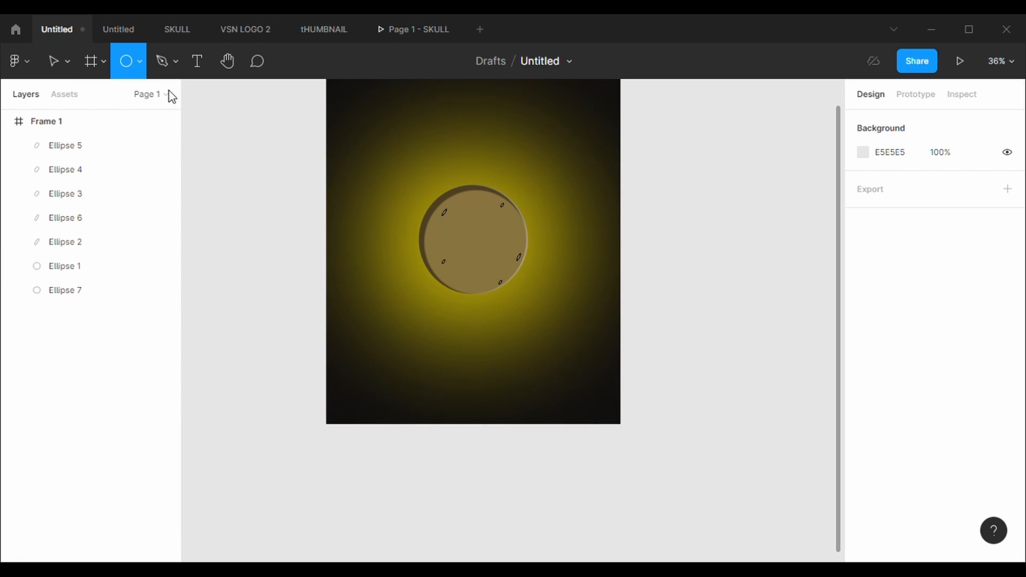
mouse_move(372, 229)
left_mouse_down()
mouse_move(562, 251)
mouse_move(586, 269)
left_mouse_up()
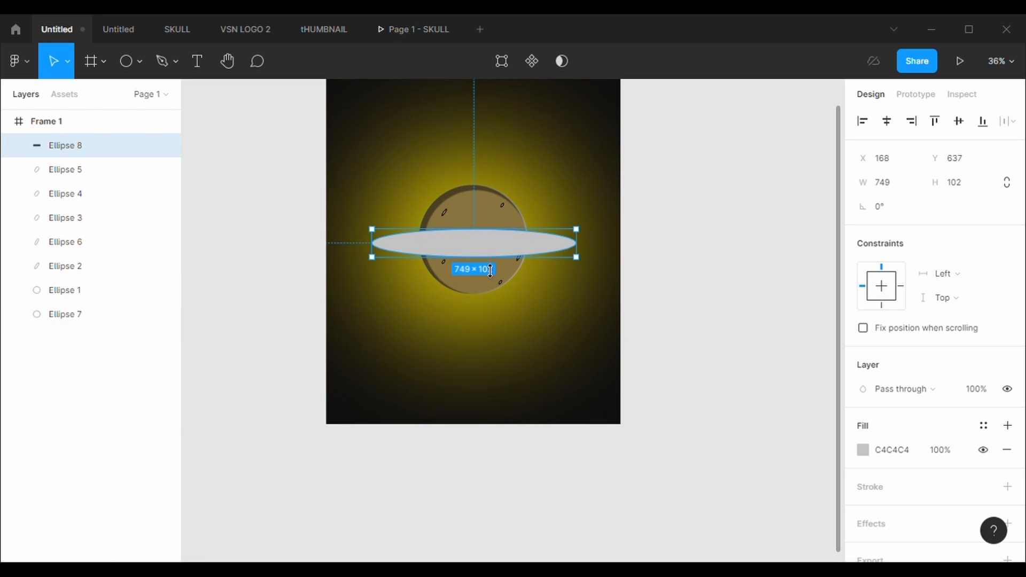
left_click_drag(493, 257, 489, 276)
Move the flat ellipse below the circle and stretch it upward to a height of about 410
left_click(502, 61)
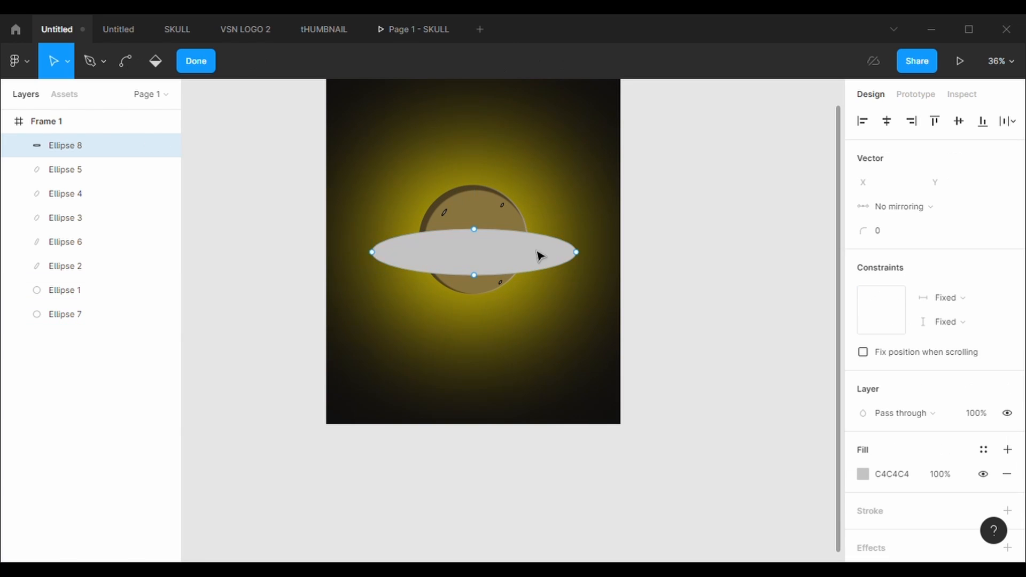
double_click(523, 263)
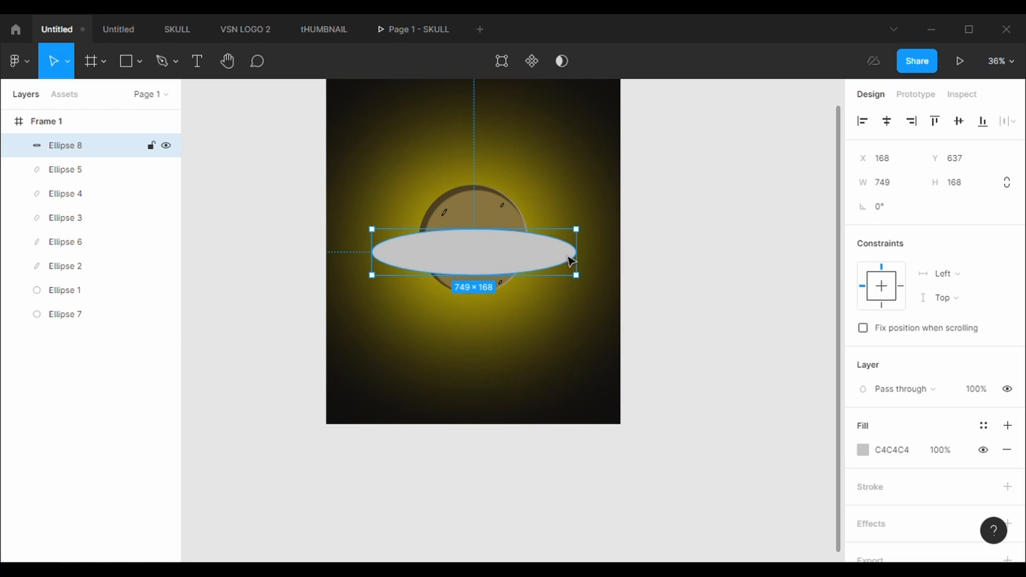
left_click_drag(571, 261, 532, 350)
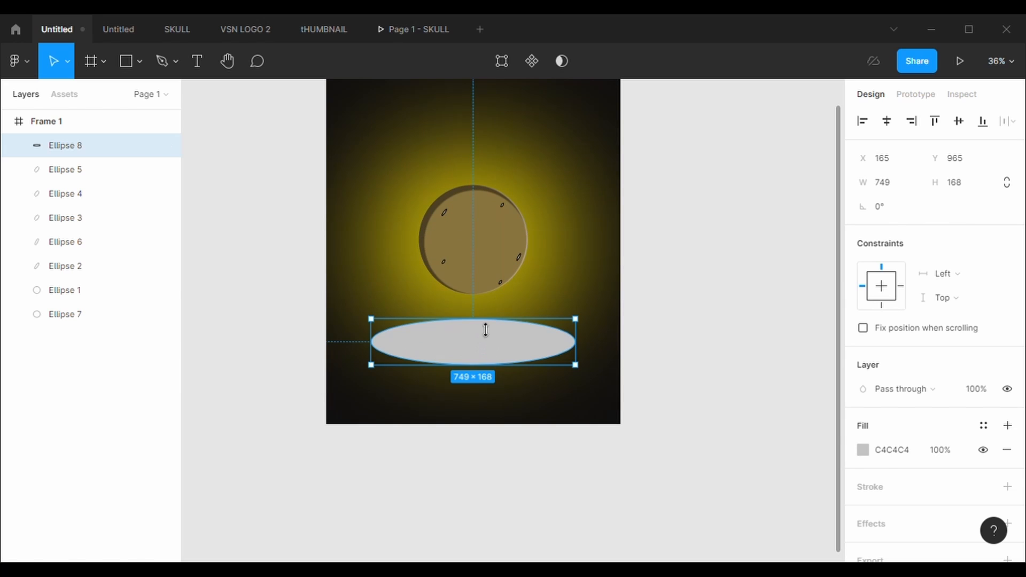
left_click_drag(486, 322, 514, 290)
Turn the wide ellipse into a thin open ring with a -75% sweep and a ratio of about 91.6%
mouse_move(568, 309)
left_mouse_down()
mouse_move(522, 367)
mouse_move(577, 313)
left_mouse_up()
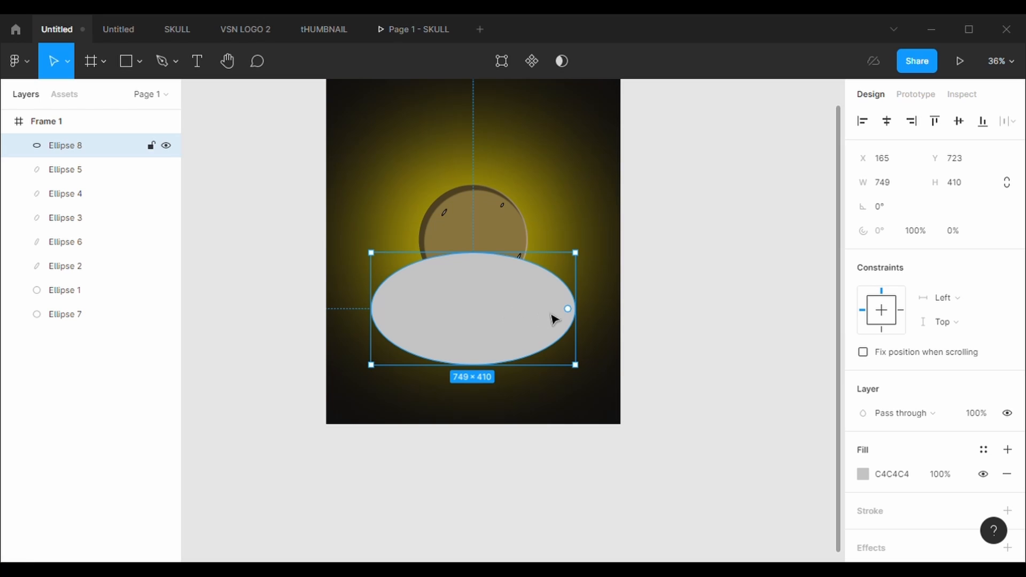
left_click_drag(475, 311, 406, 277)
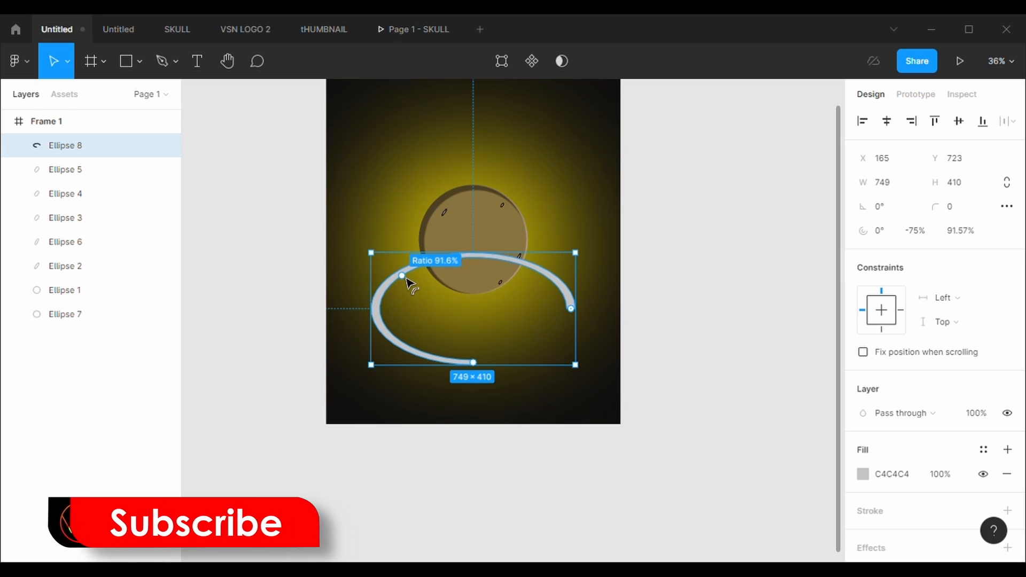
Move the open ring over the circle, flatten it to a height of 228 and set its ratio to about 87%
left_click(585, 160)
left_click_drag(556, 290, 561, 234)
left_click_drag(505, 310, 499, 262)
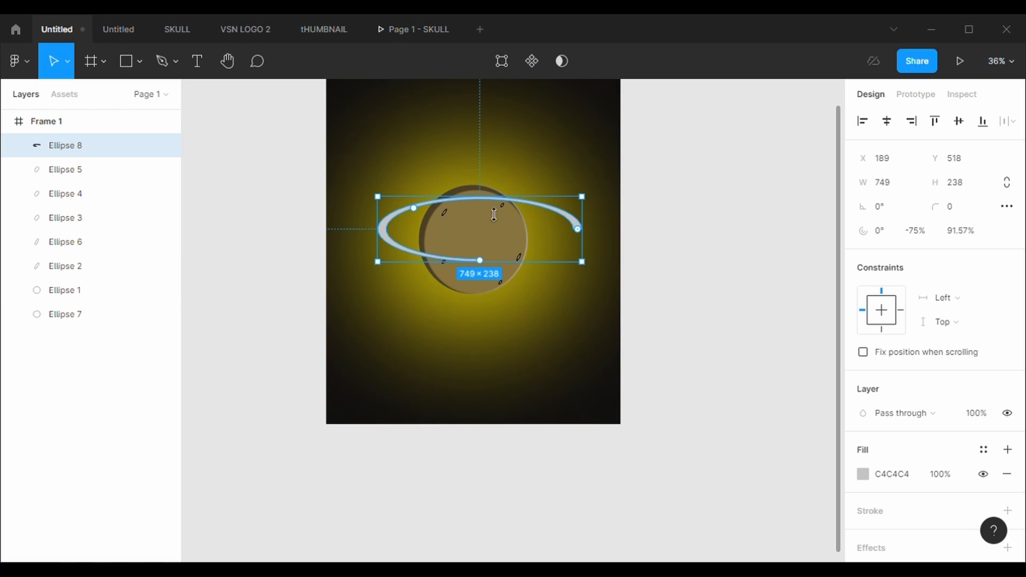
left_click_drag(415, 209, 420, 220)
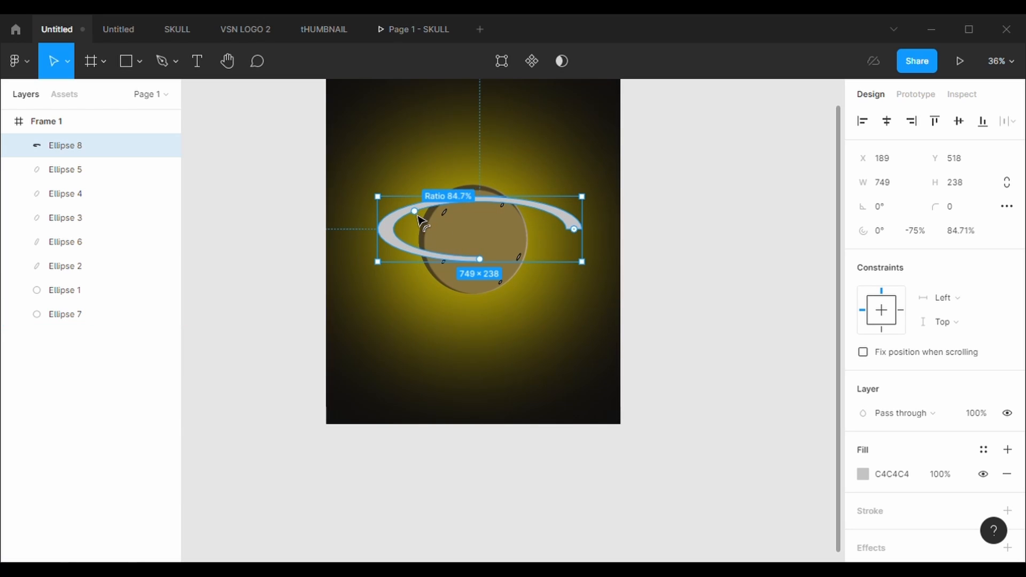
key("ctrl+shift+Up")
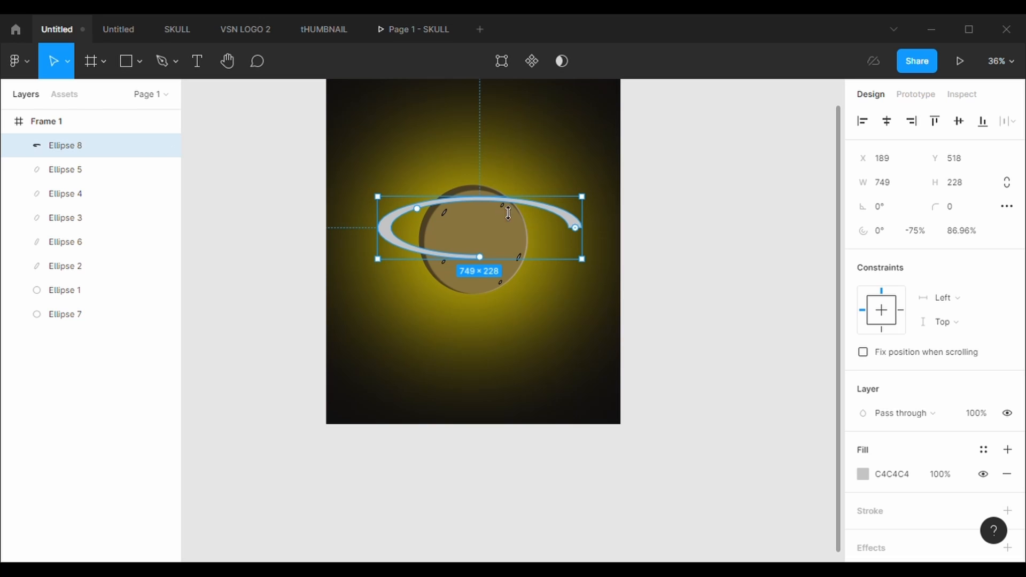
Send the ring behind the circle and centre it there, setting its arc start to about 50.42 so the gap faces down
right_click(576, 228)
left_click(599, 270)
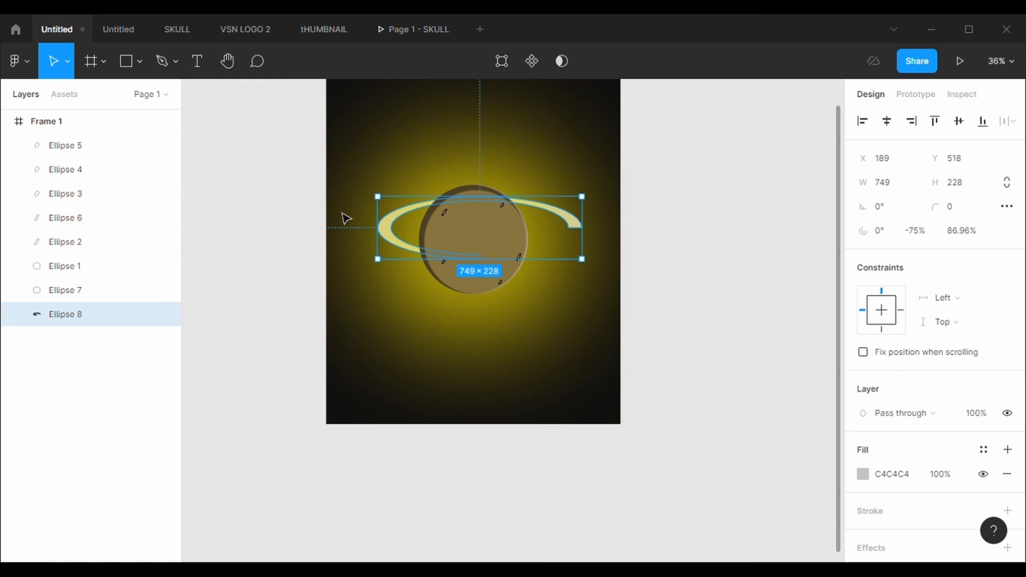
left_click_drag(587, 264, 585, 271)
left_click_drag(575, 234, 591, 281)
left_click_drag(577, 246, 571, 261)
Paste a copy of the ring half, flip it horizontally and vertically, and bring it in front of the circle
key("ctrl+v")
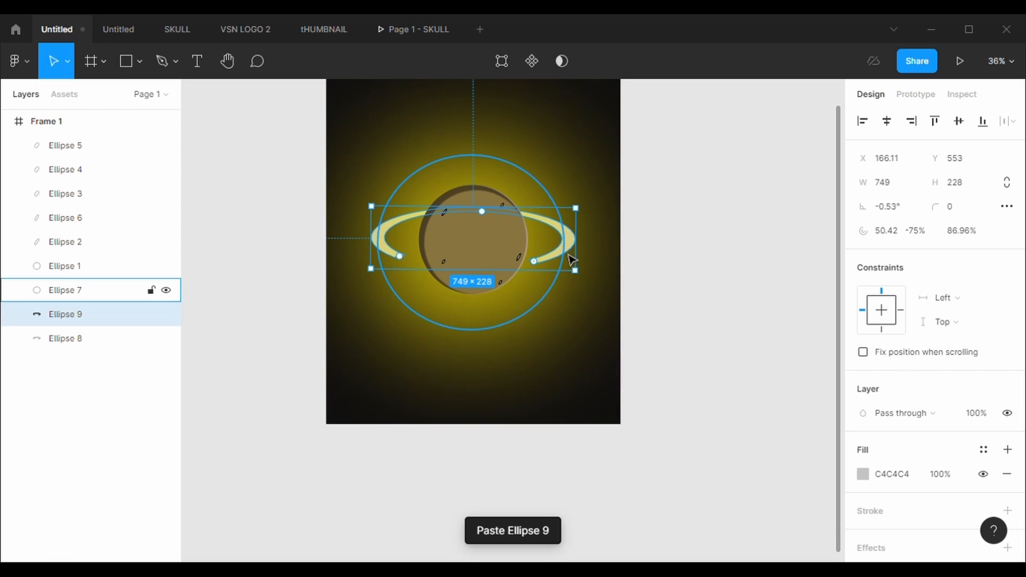
key("shift+h")
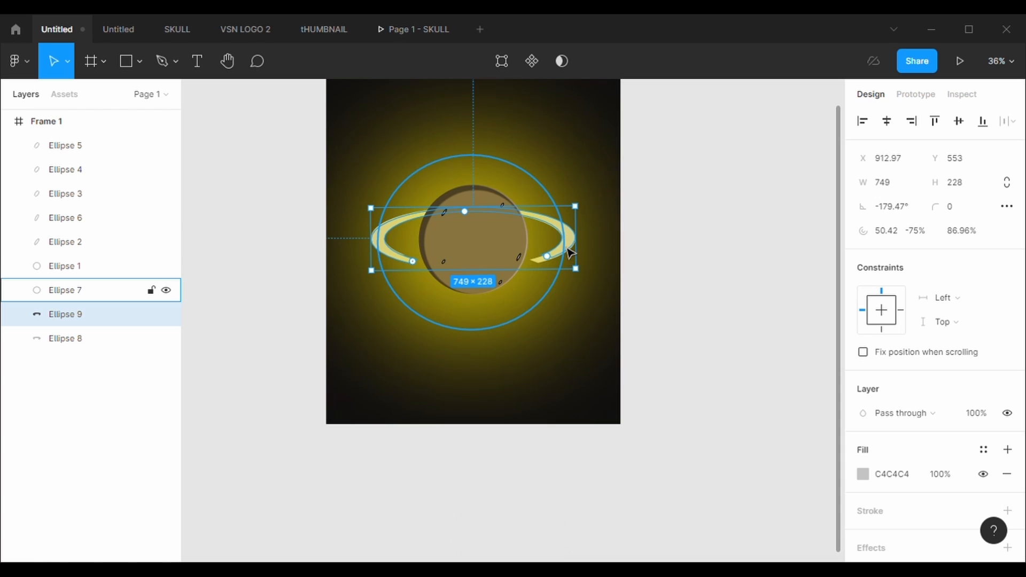
key("shift+v")
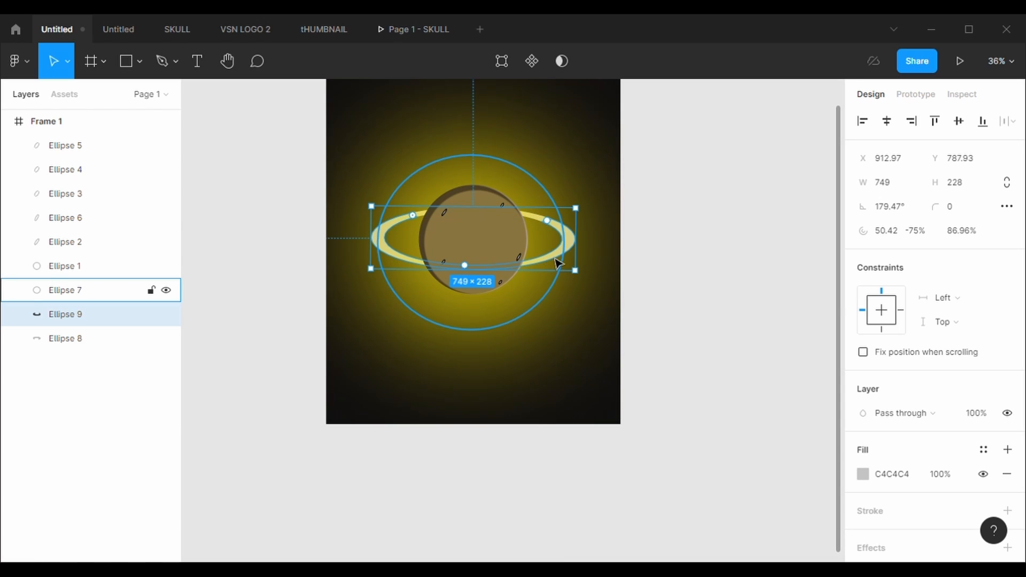
right_click(541, 269)
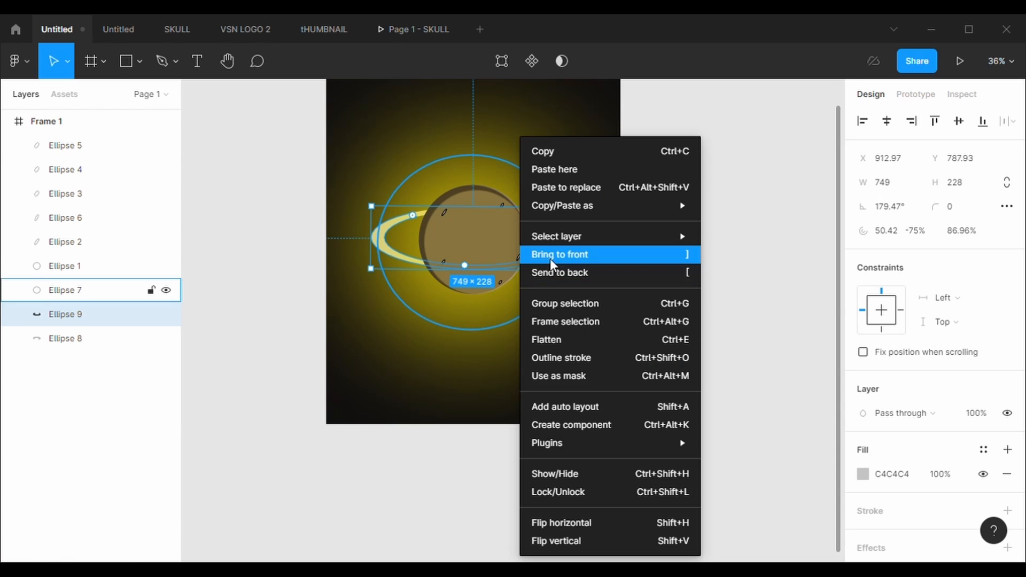
left_click(550, 256)
left_click(673, 352)
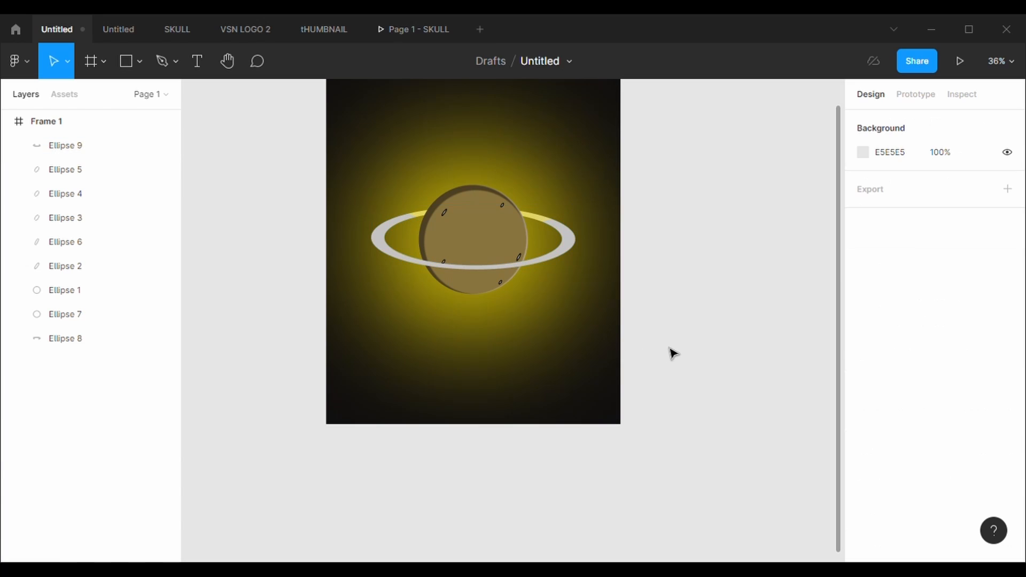
Recolour the front ring half to CCC058 by sampling the yellowish rear ring
left_click(575, 249)
left_click(863, 474)
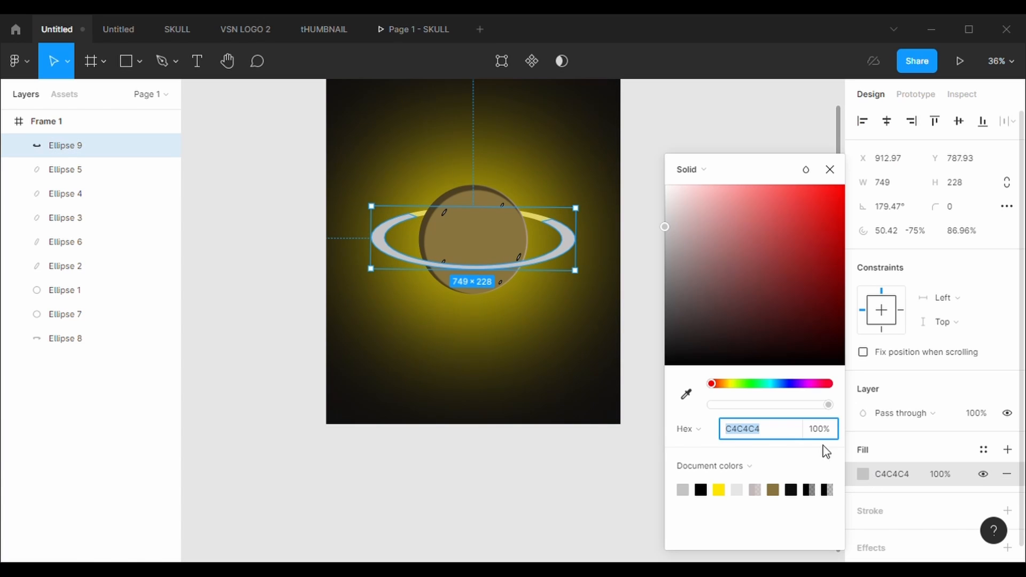
left_click(687, 396)
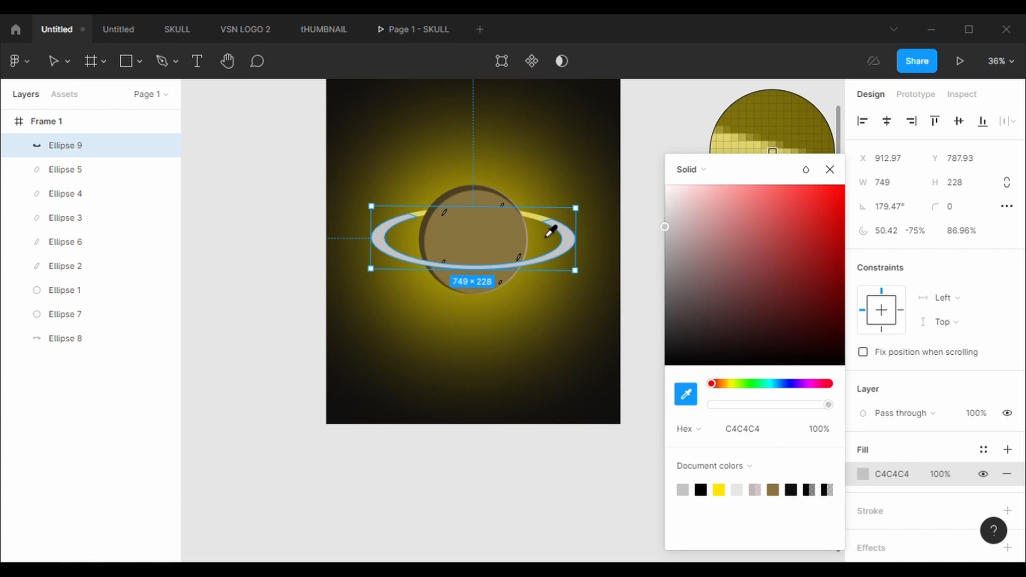
left_click(550, 230)
left_click(610, 467)
Duplicate the front ring half and rotate the copy to about 141.08° so it slopes down to the right
scroll(564, 350, "up", 3)
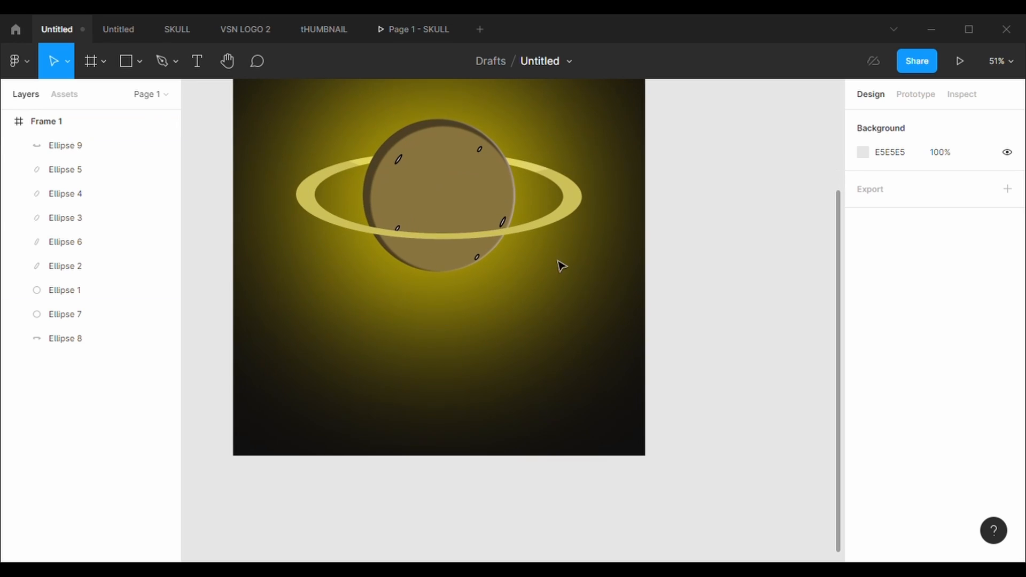
left_click(543, 231)
key("ctrl+c")
key("ctrl+v")
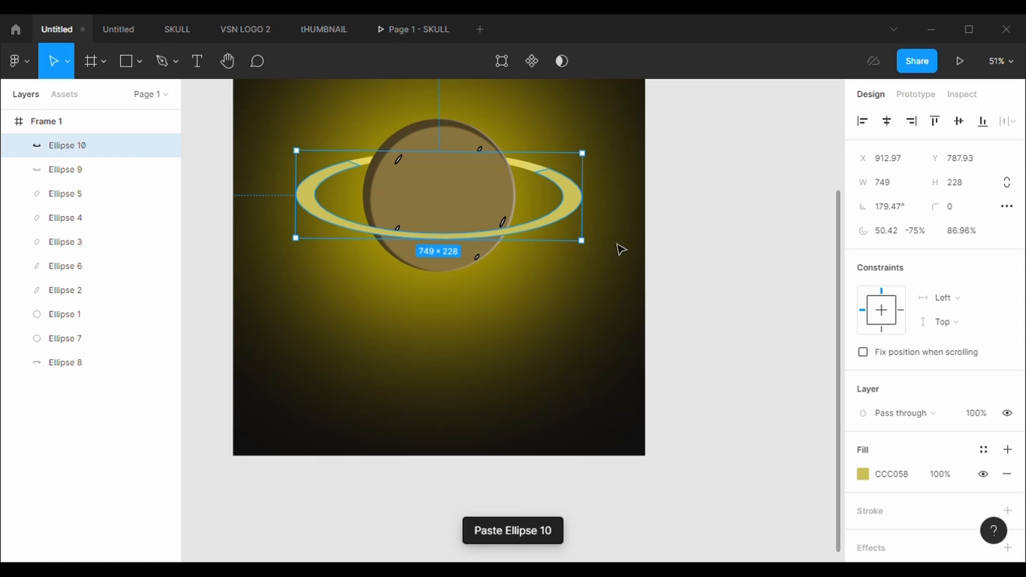
left_click_drag(598, 260, 543, 357)
scroll(541, 355, "up", 2)
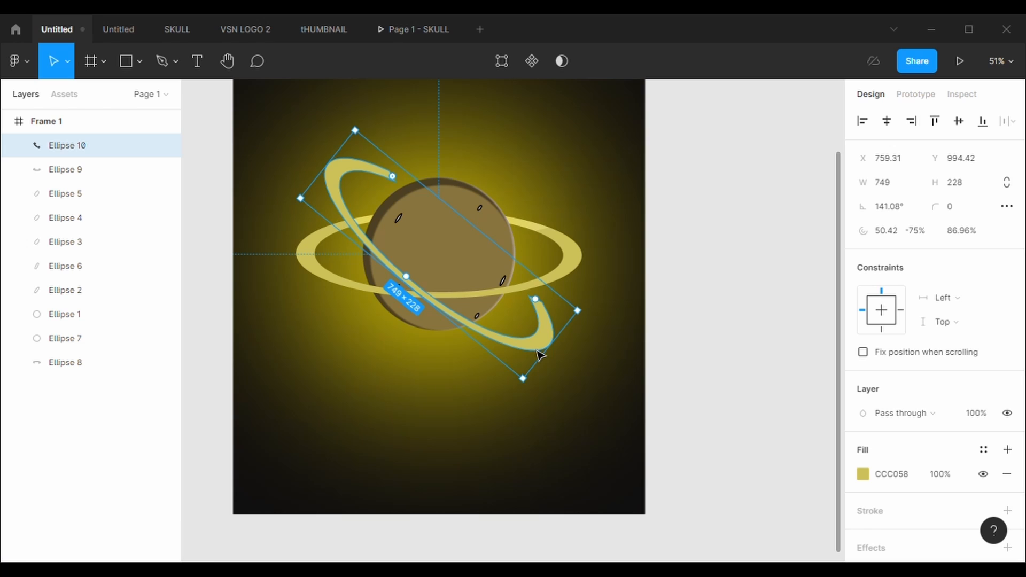
Duplicate the tilted ring half and flip the copy horizontally so the two cross over the circle
key("ctrl+c")
key("ctrl+v")
key("shift+h")
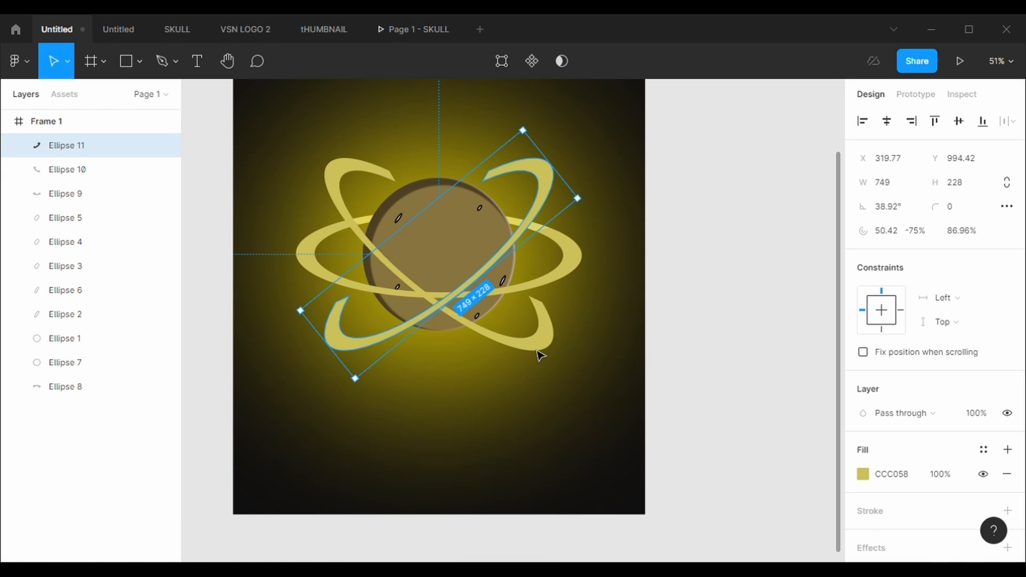
Duplicate the mirrored ring half and flip this copy horizontally back onto the first tilted half
key("ctrl+c")
key("ctrl+v")
key("shift+h")
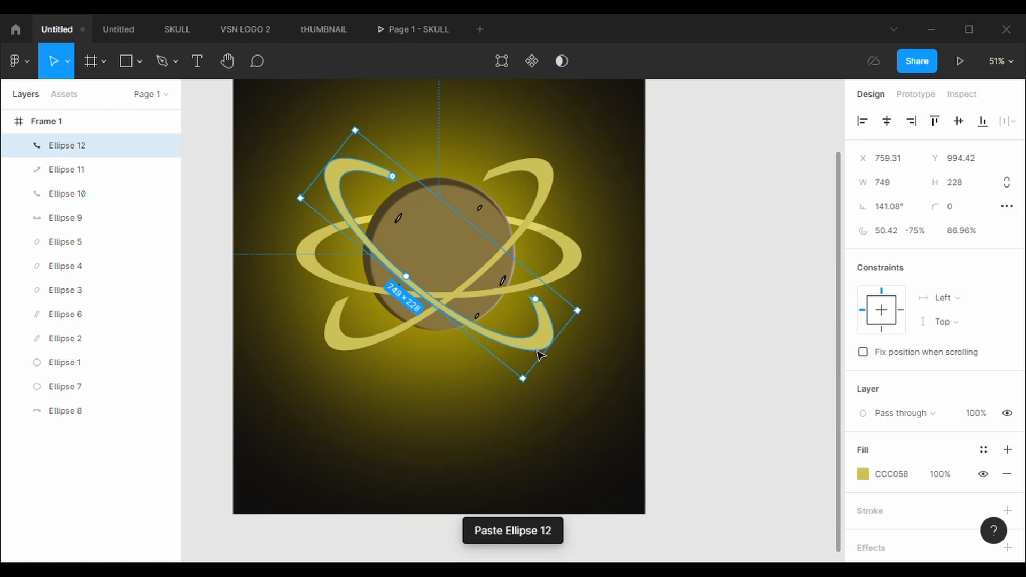
left_click(185, 110)
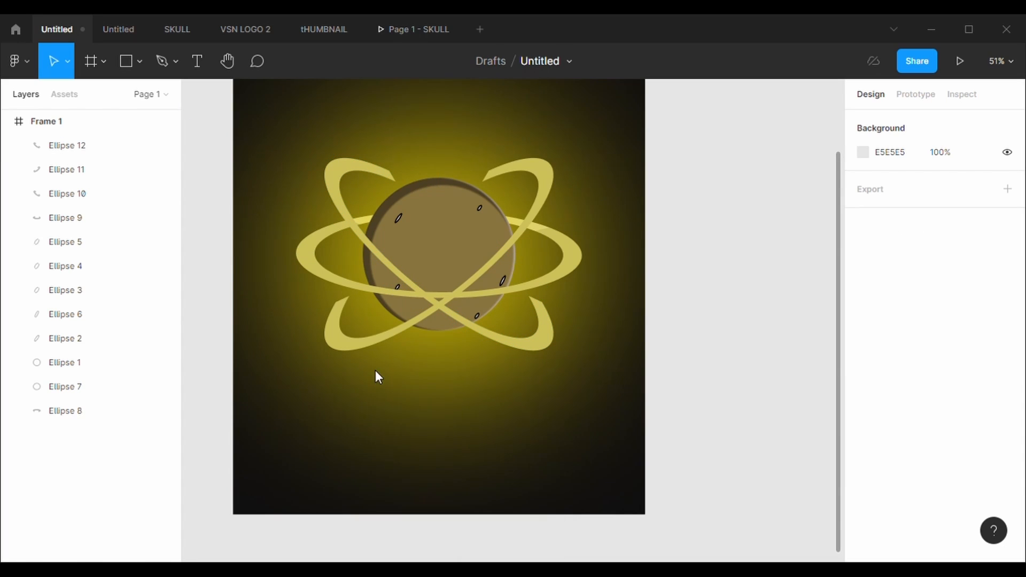
Duplicate the ring half rising to the right and flip the copy both ways to close the other tilted ring
left_click(534, 217)
key("ctrl+c")
key("ctrl+v")
key("shift+h")
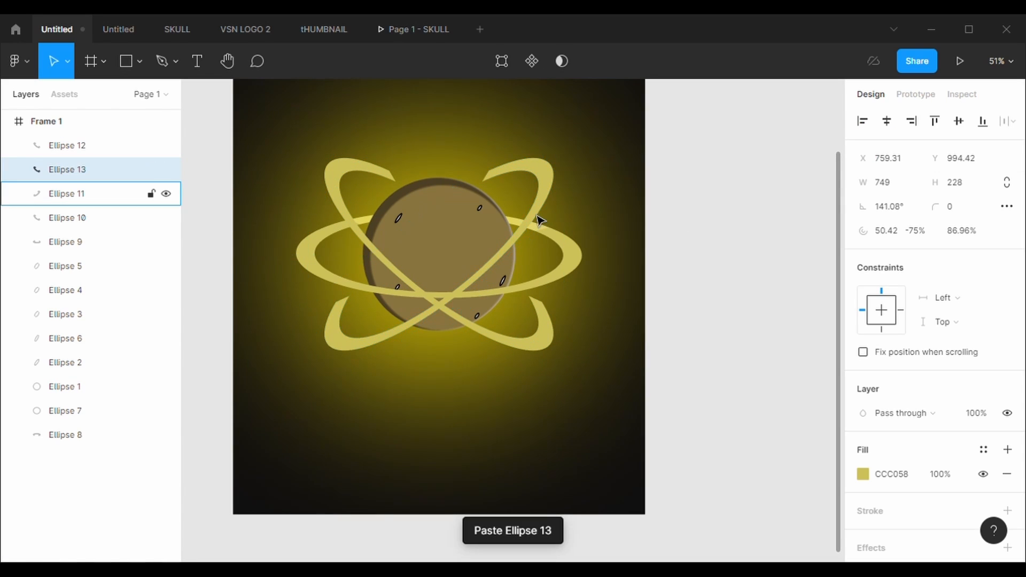
key("shift+v")
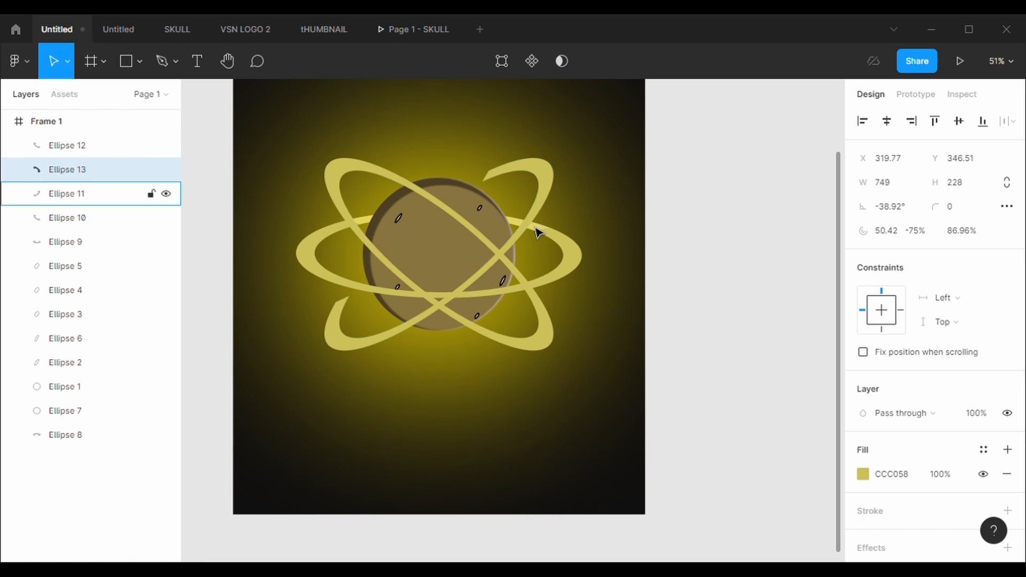
left_click(714, 429)
Send the extra tilted front half and the flipped half that closes its ring to the back, behind the circle
left_click(426, 294)
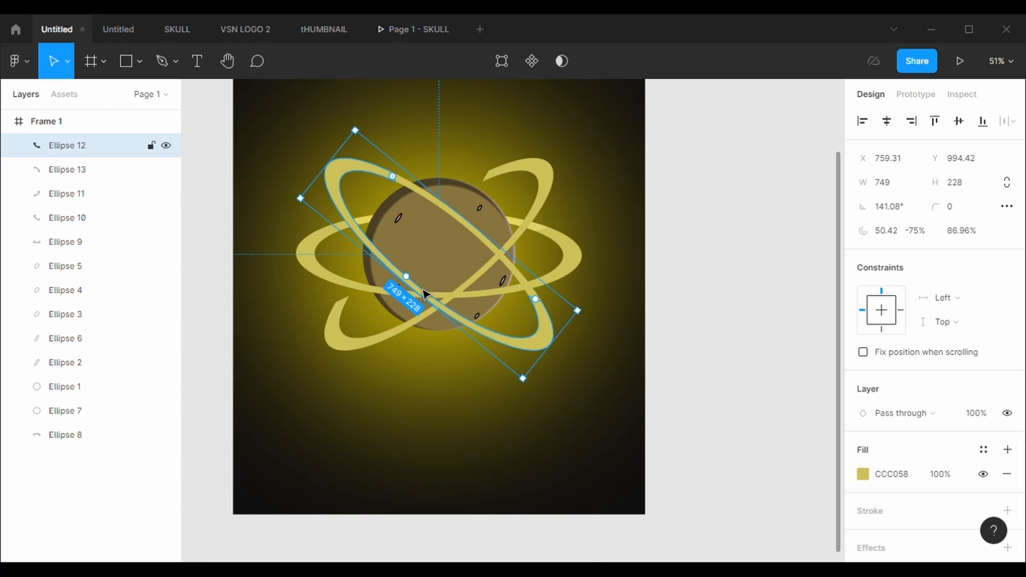
right_click(418, 286)
left_click(421, 280)
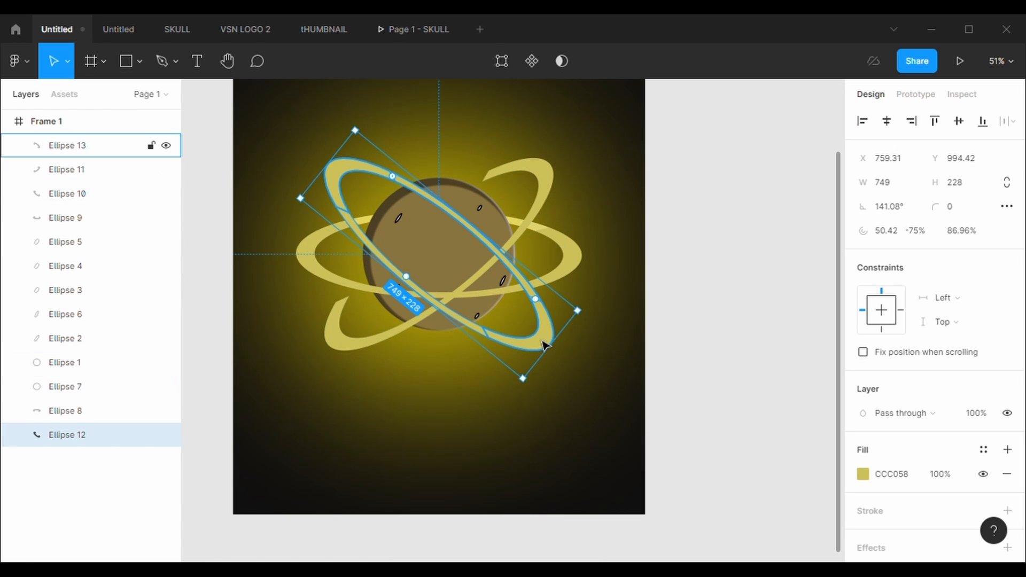
key("Escape")
left_click(485, 243)
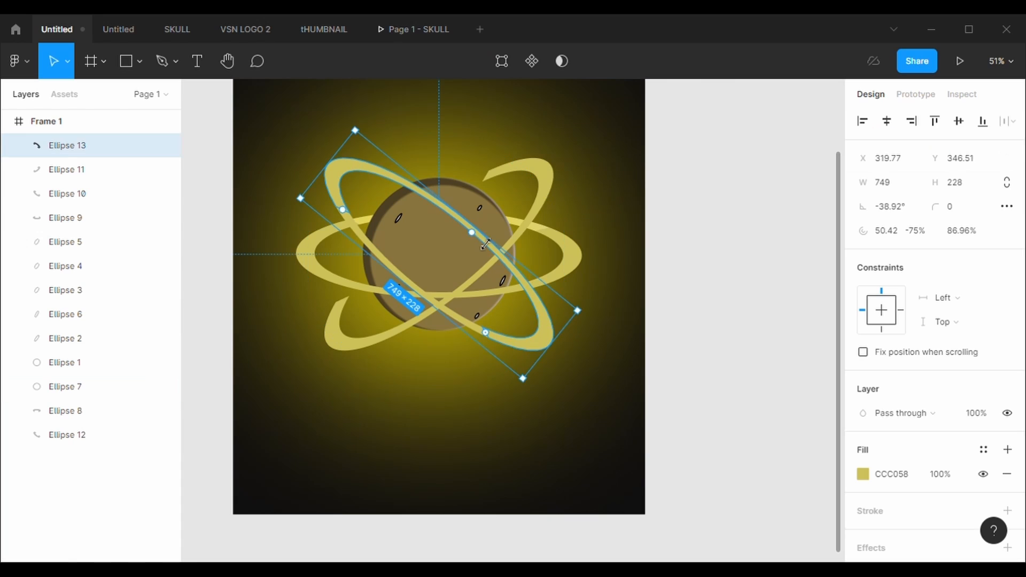
right_click(485, 243)
left_click(503, 271)
left_click(658, 291)
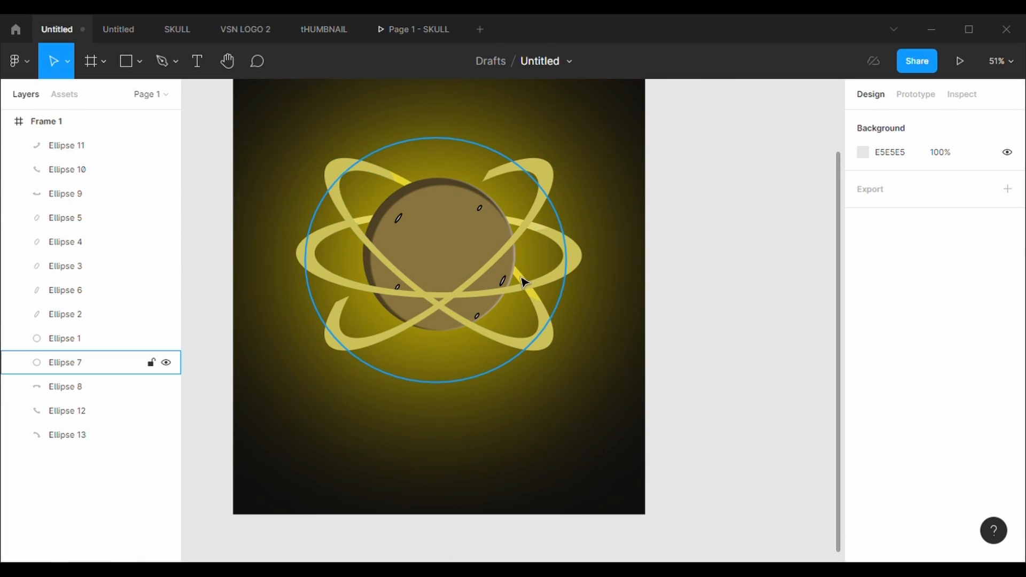
Try to make two horizontally flipped copies of the ring half rising to the right
left_click(385, 345)
key("ctrl+c")
key("ctrl+v")
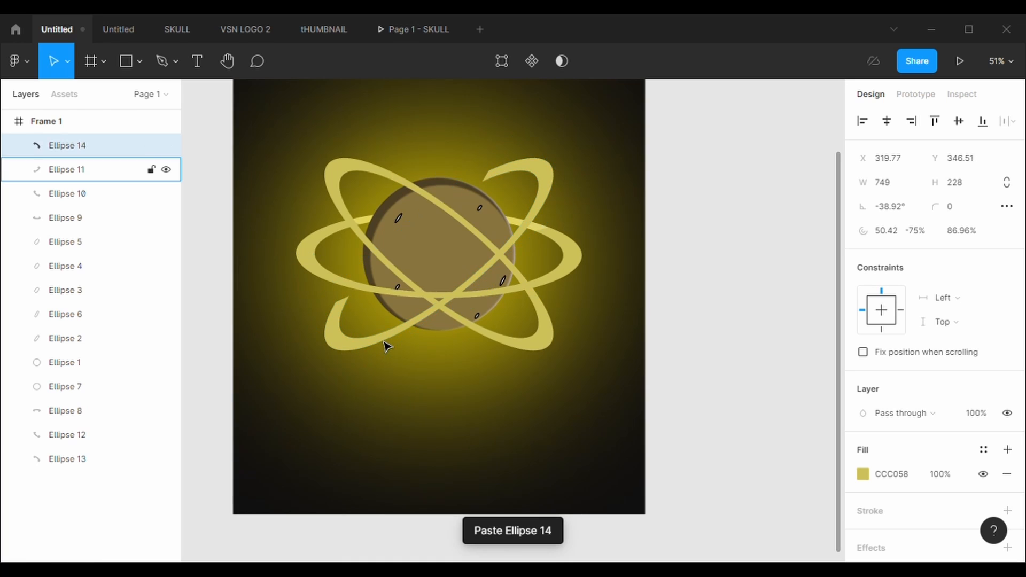
key("ctrl+z")
key("shift+h")
left_click(404, 331)
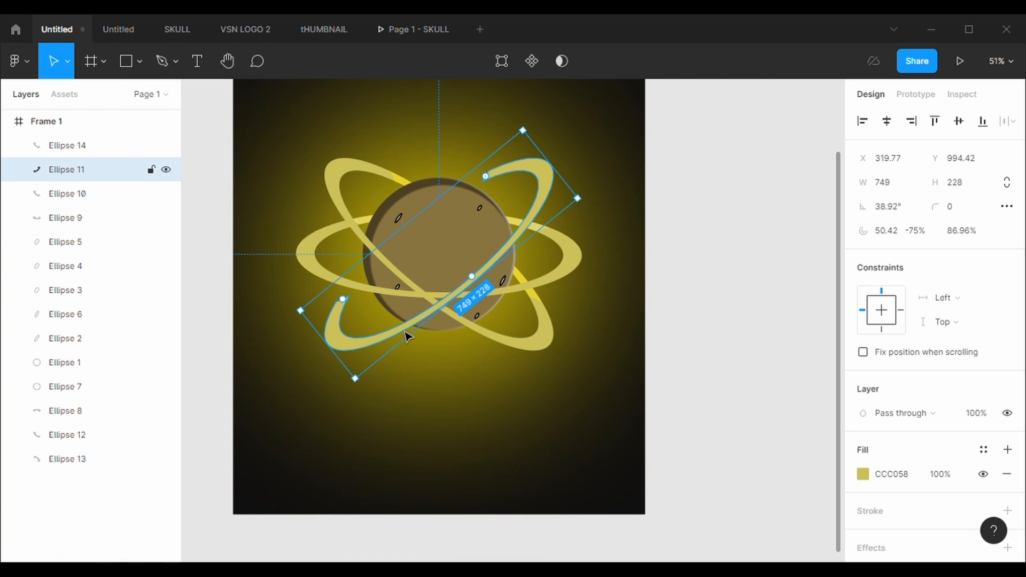
key("ctrl+c")
key("ctrl+v")
key("shift+h")
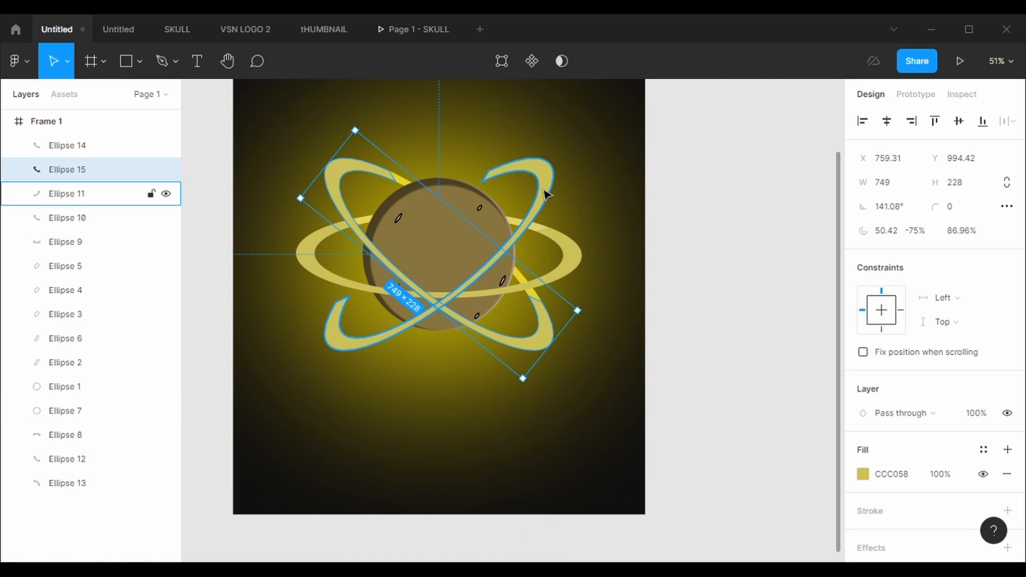
Try a vertically flipped copy across the top of the circle and delete it
left_click(546, 195)
key("ctrl+c")
key("ctrl+v")
key("shift+v")
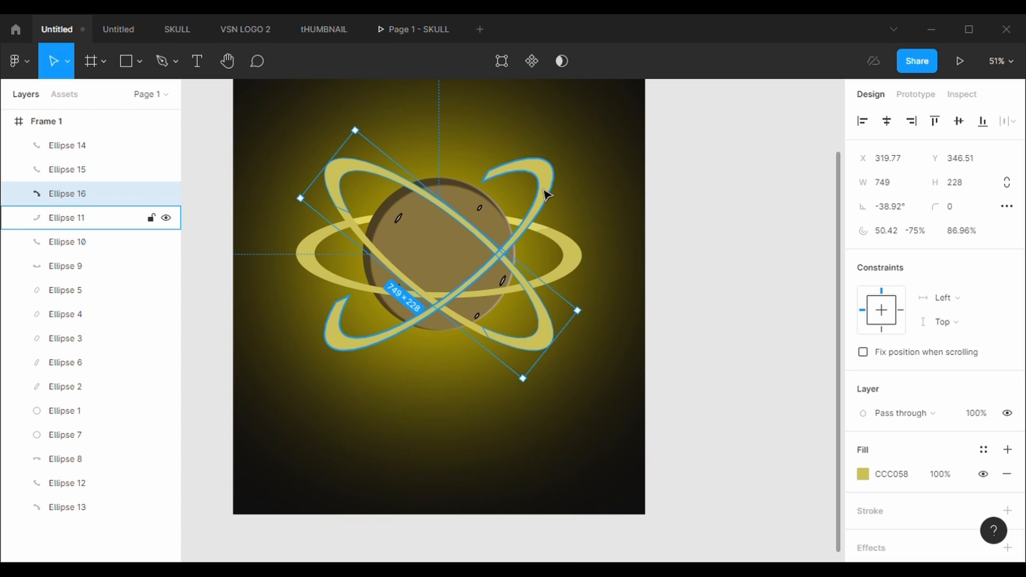
left_click(547, 190)
left_click(470, 229)
key("Delete")
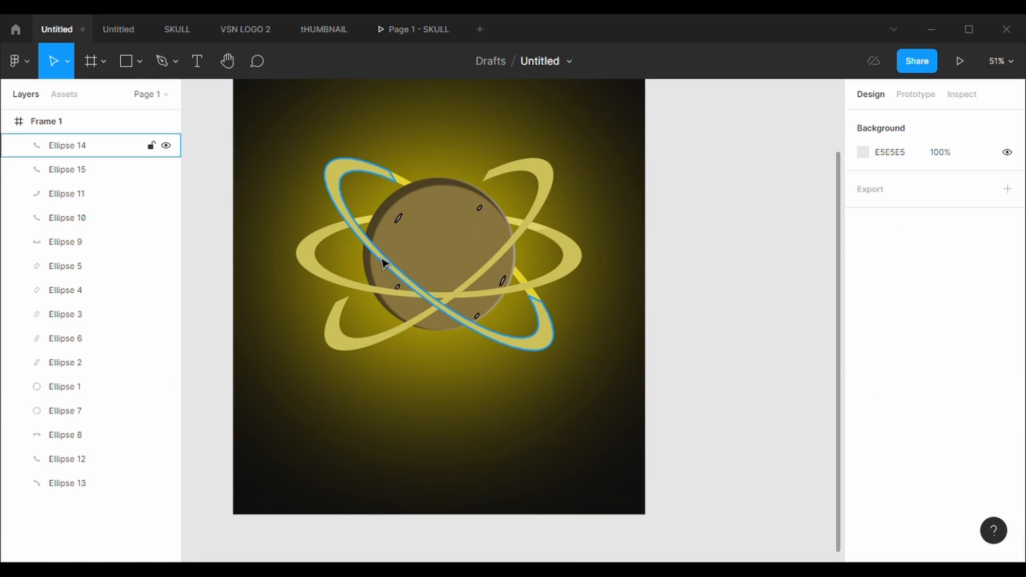
Delete the surplus ring copies stacked on the half sloping down to the right, undoing any excess deletion
left_click(382, 259)
key("Delete")
left_click(381, 259)
key("Delete")
left_click(382, 258)
key("Delete")
key("ctrl+z")
key("ctrl+z")
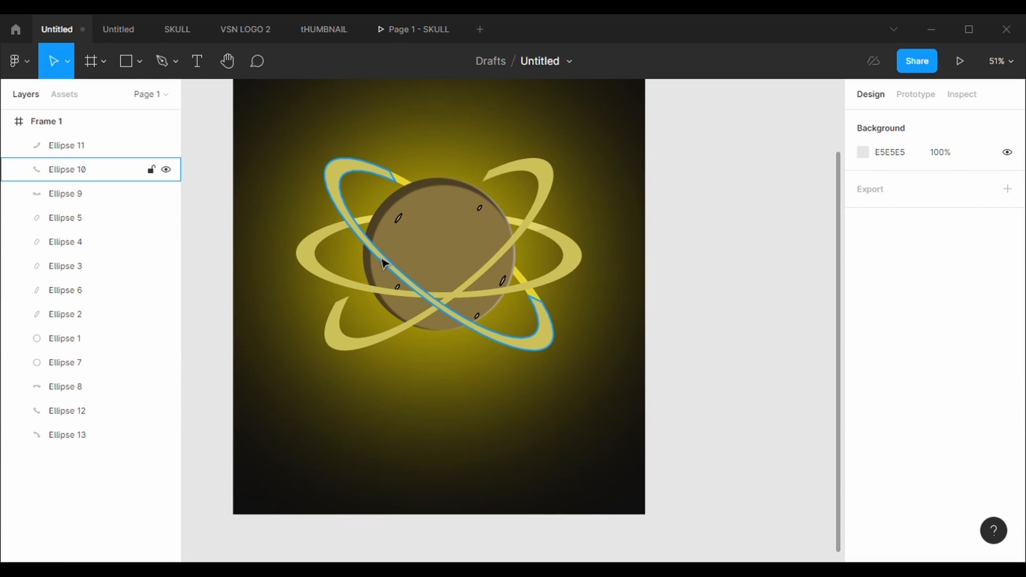
Duplicate the ring half that rises to the right and flip the copy horizontally
left_click(544, 201)
key("ctrl+c")
key("ctrl+v")
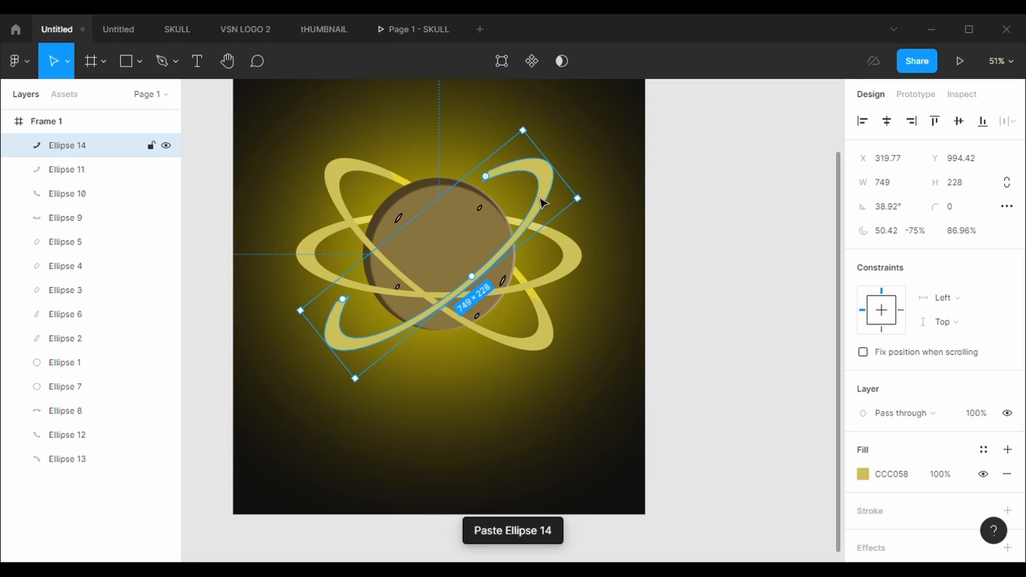
key("shift+h")
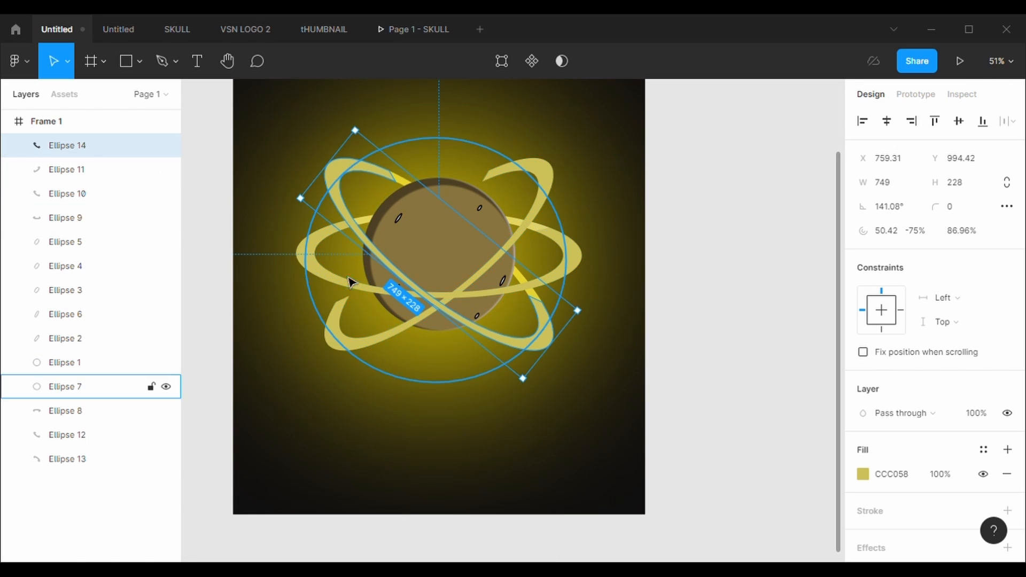
Paste copies of the flipped half, flip the last one vertically to close the right-rising ring, and send it to the back
key("ctrl+c")
key("ctrl+v")
key("ctrl+v")
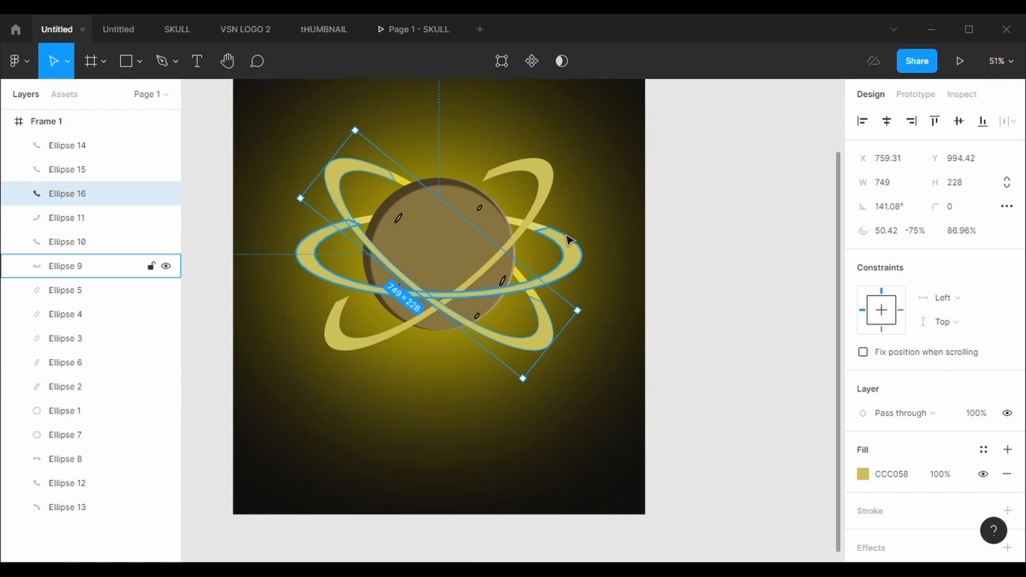
key("shift+v")
right_click(423, 137)
mouse_move(440, 214)
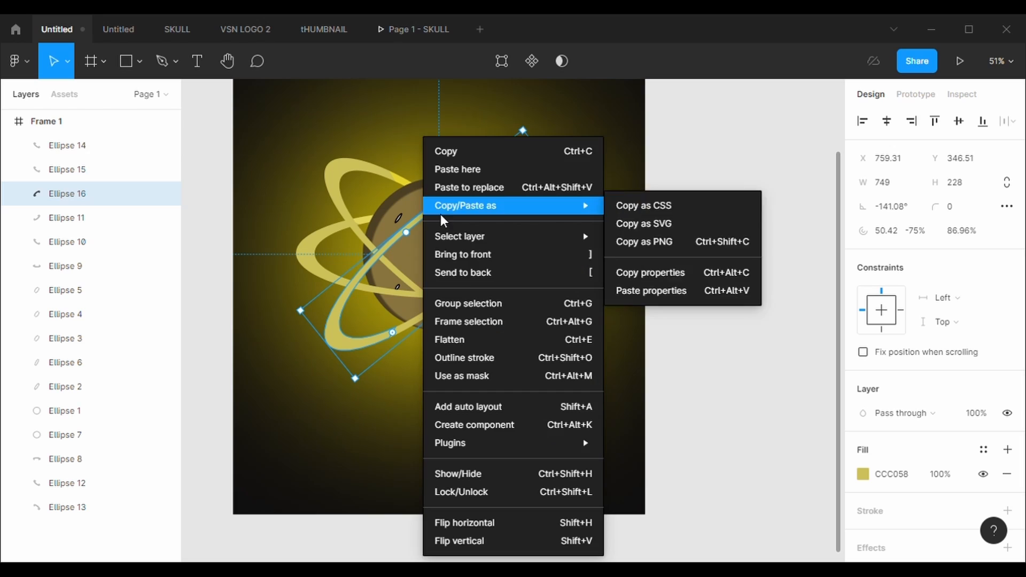
left_click(463, 273)
left_click(628, 348)
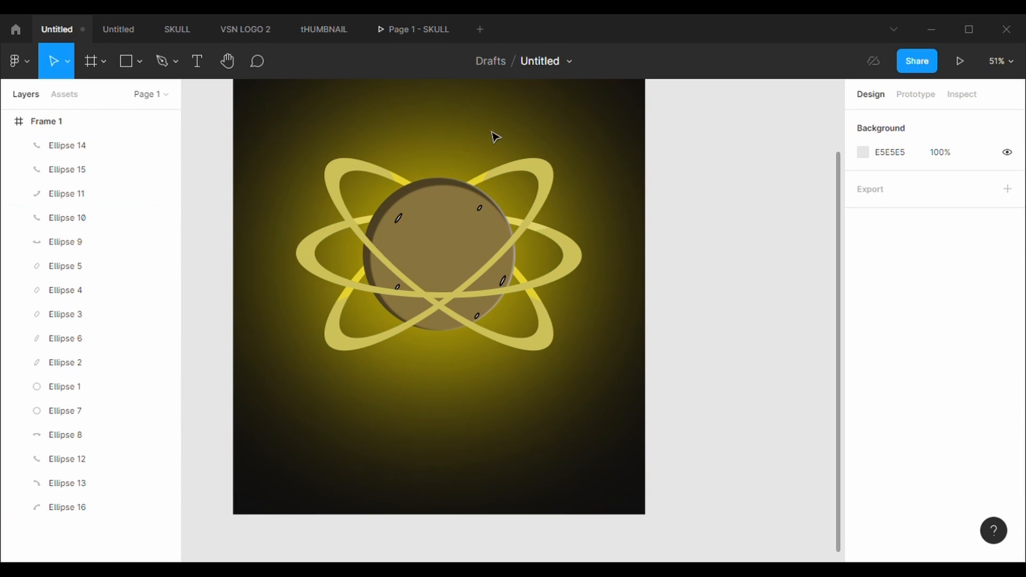
Send the blurred yellow glow ellipse to the back, behind all the ring halves
left_click(461, 178)
right_click(440, 178)
left_click(600, 275)
left_click(600, 238)
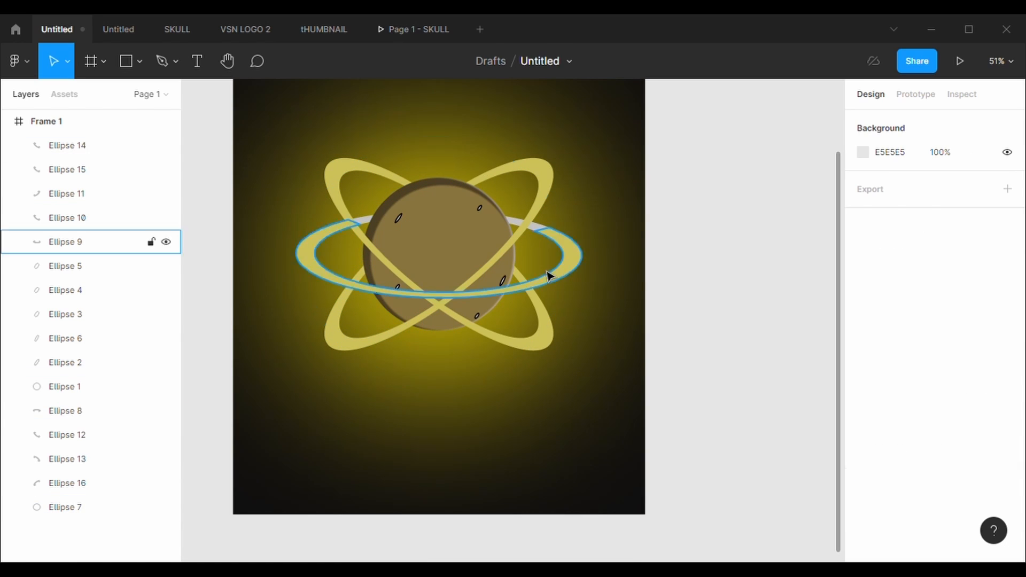
Recolor the rear half of the horizontal ring with the yellow document color CCC058 to match the other rings
left_click(535, 228)
left_click(866, 476)
left_click(688, 398)
left_click(684, 492)
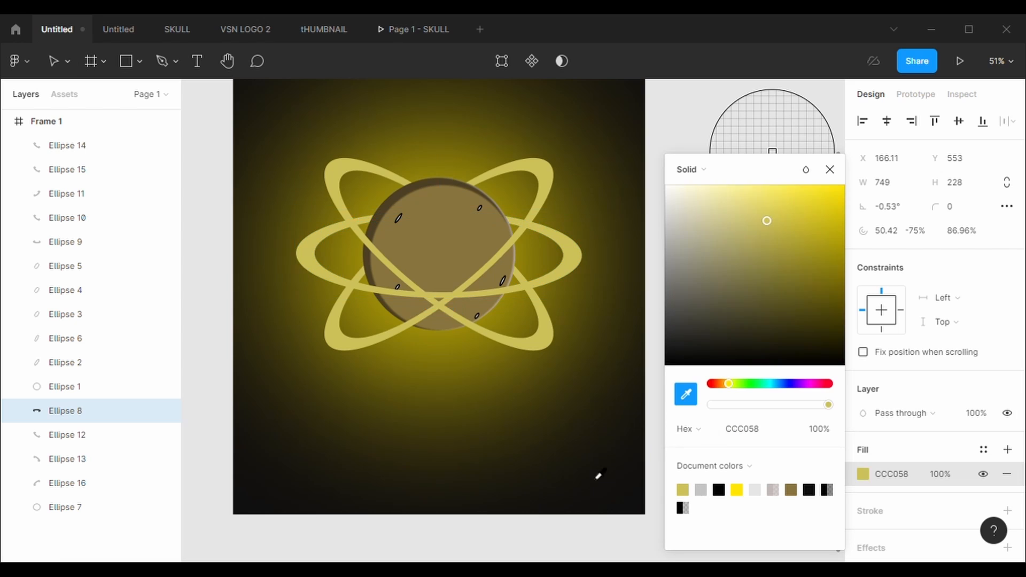
left_click(579, 458)
key("i")
left_click(683, 491)
left_click(617, 554)
key("i")
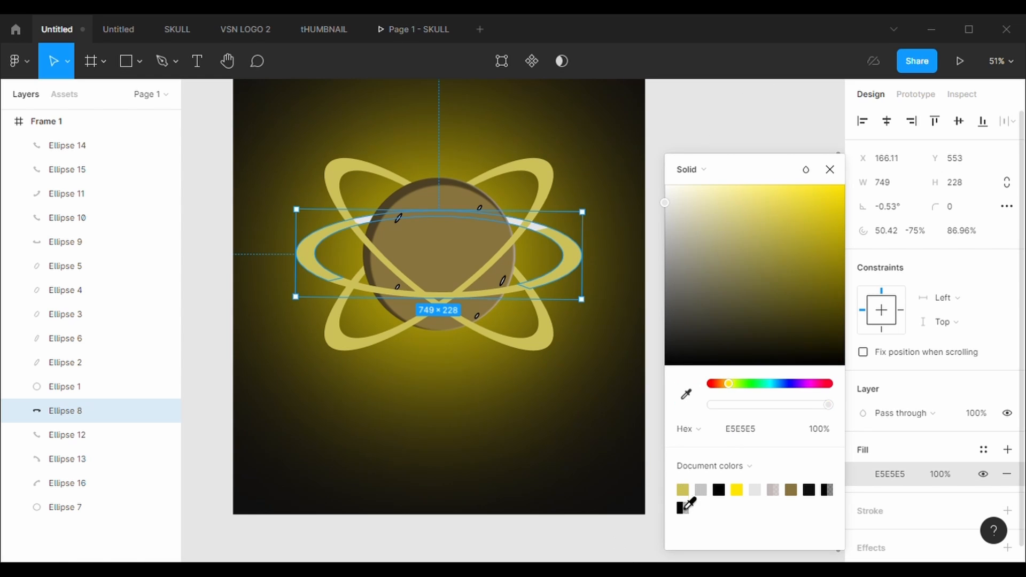
left_click(683, 490)
key("Escape")
left_click(776, 366)
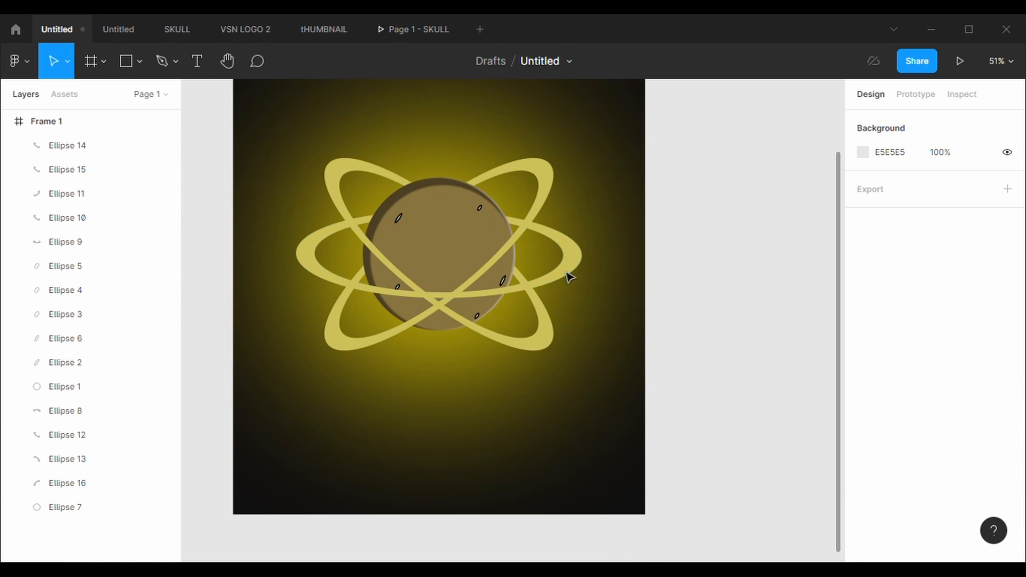
Duplicate a half of the ring sloping down to the right and rotate the copy to 106.36° so it stands steeply
left_click(534, 348)
key("ctrl+c")
key("ctrl+v")
left_click_drag(591, 322, 517, 365)
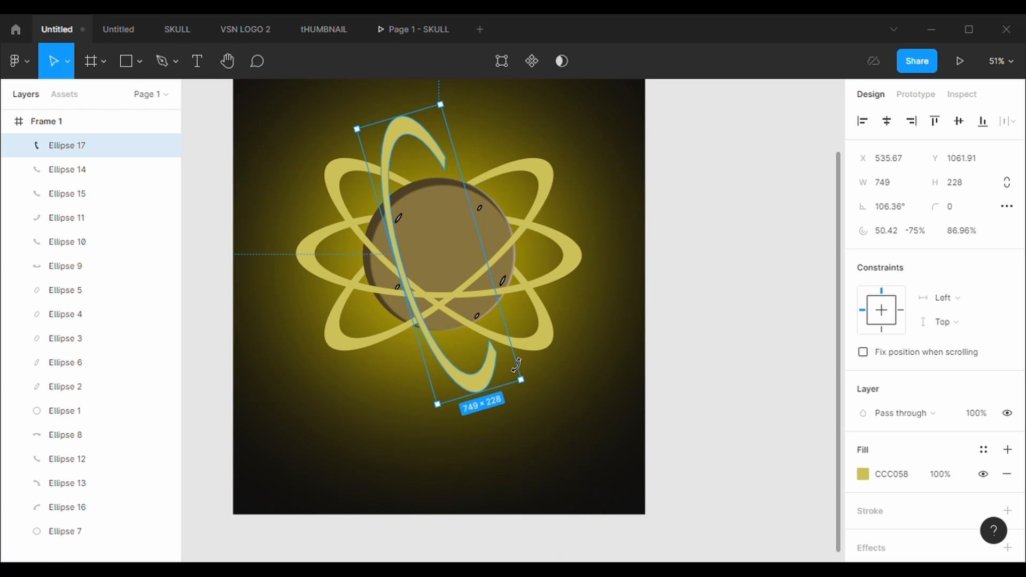
Duplicate the steep ring half and flip the copy horizontally to close the steep ring
key("ctrl+c")
key("ctrl+v")
key("shift+h")
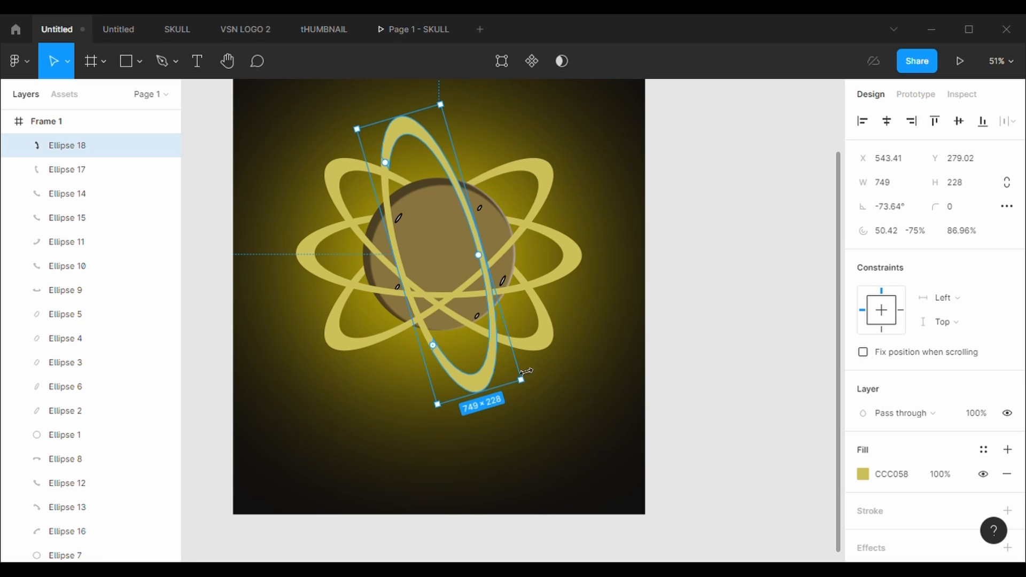
Send the original steep ring half to the back, followed by the blurred yellow glow ellipse behind it
left_click(428, 335)
key("bracketleft")
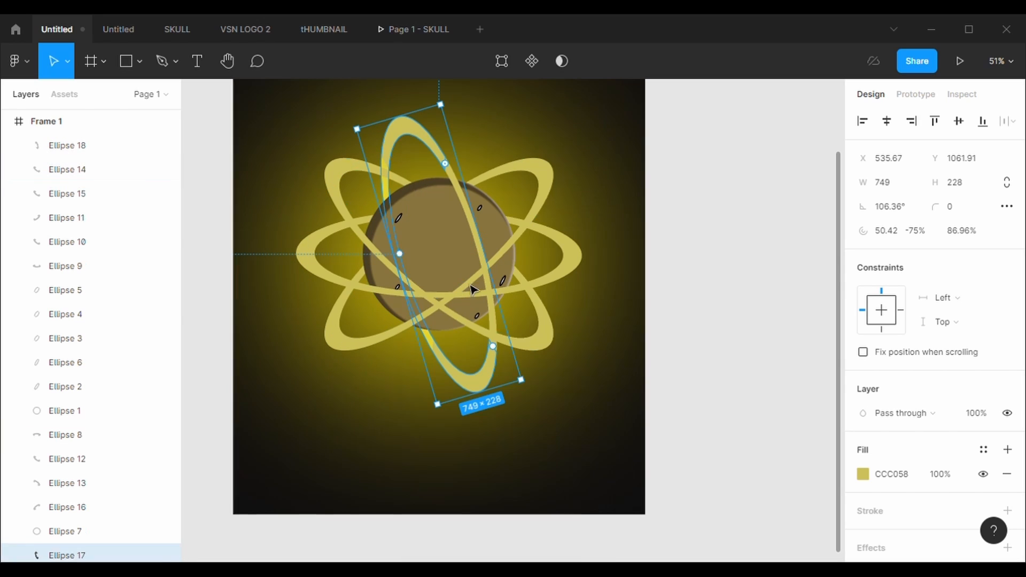
left_click(726, 380)
left_click(407, 378)
key("bracketleft")
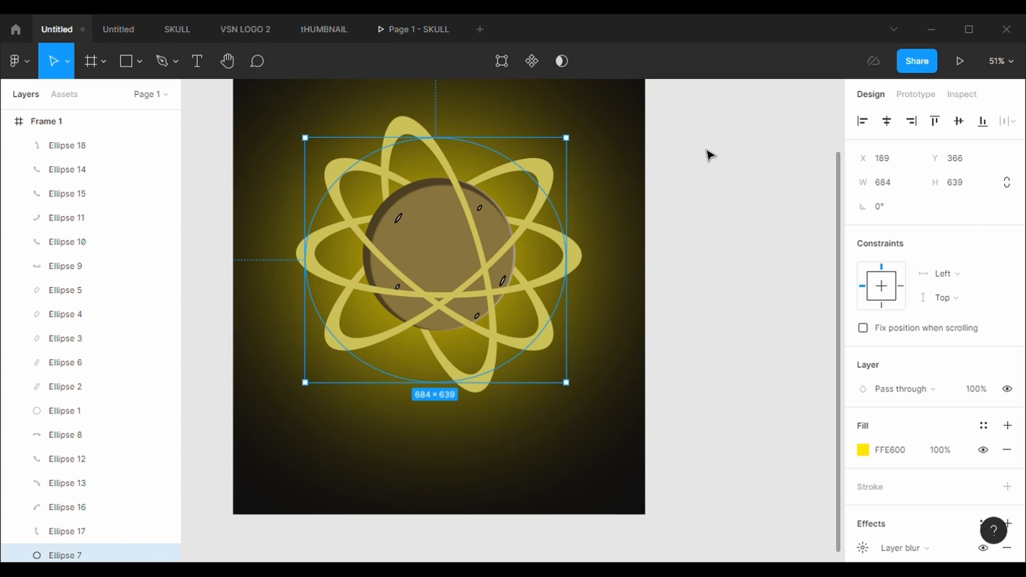
Duplicate the front half of the steep ring and flip the copy horizontally so it leans the other way
left_click(489, 266)
key("ctrl+c")
key("ctrl+v")
key("shift+h")
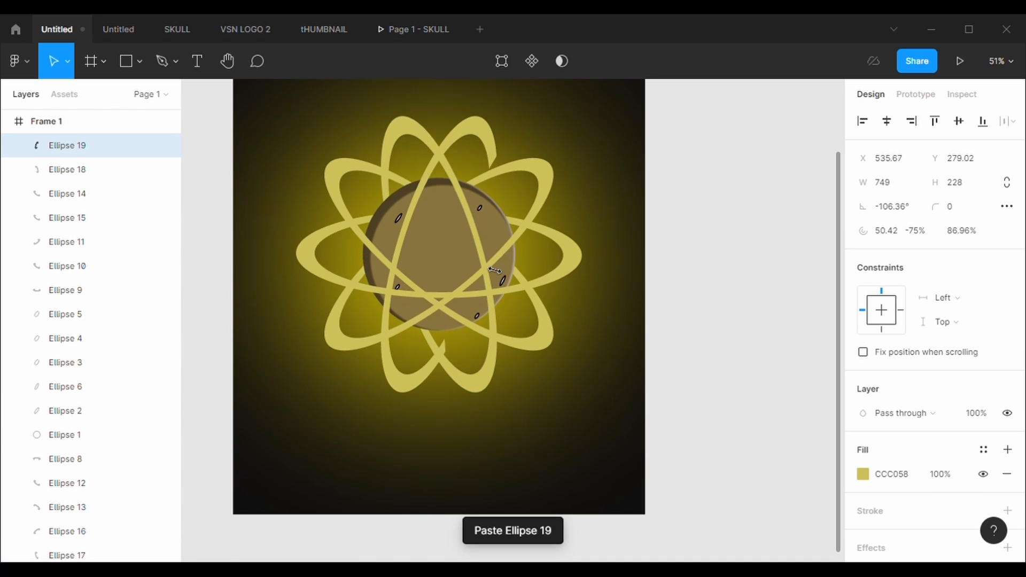
Duplicate the mirrored half and flip the copy to a 73.64° rotation, closing the second steep ring
key("ctrl+c")
key("ctrl+v")
key("shift+h")
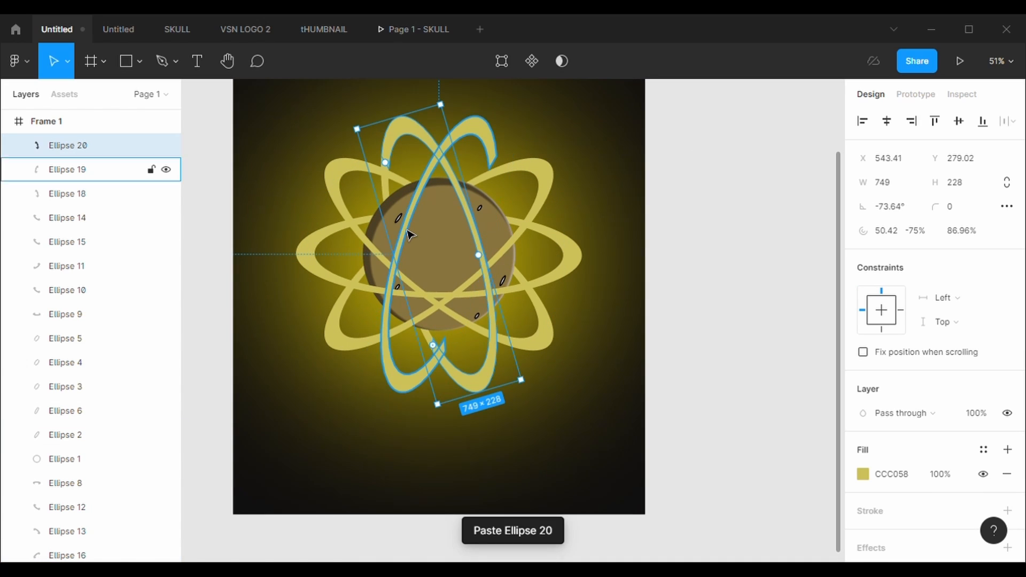
key("shift+h")
key("shift+v")
key("shift+v")
key("shift+v")
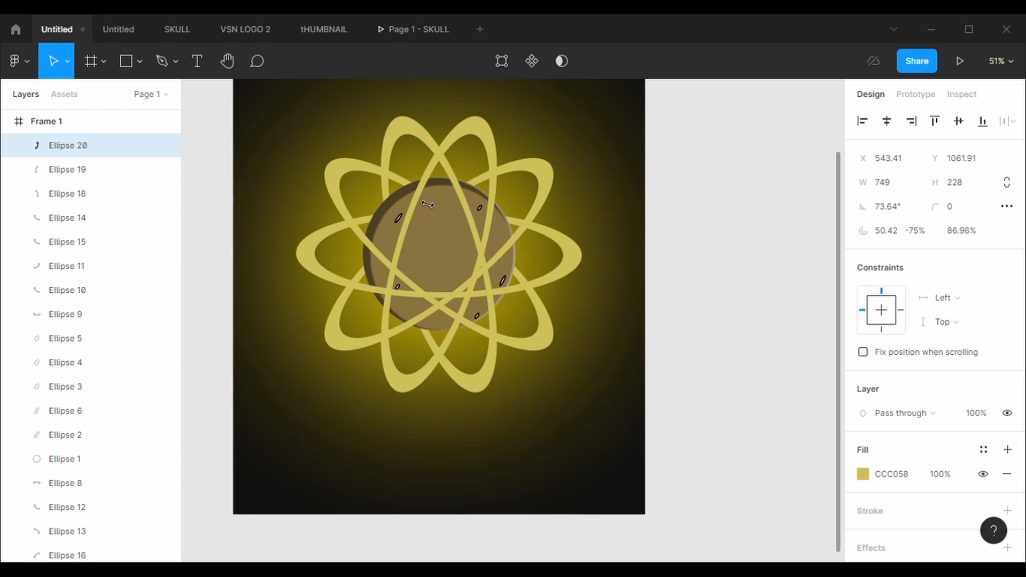
Send the second steep ring's closing half to the back, and place the blurred glow ellipse behind it
right_click(475, 135)
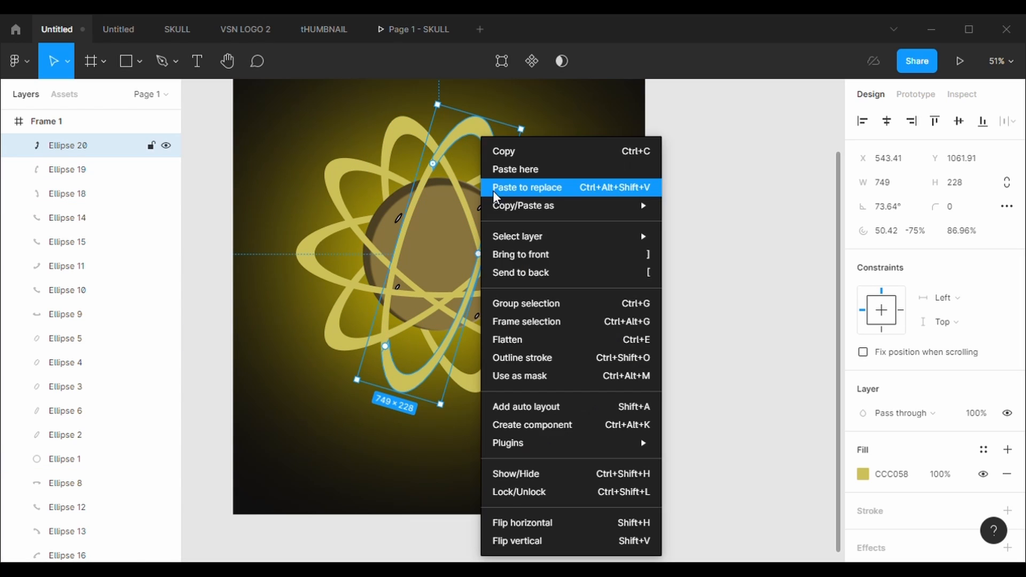
left_click(502, 272)
left_click(797, 255)
left_click(311, 289)
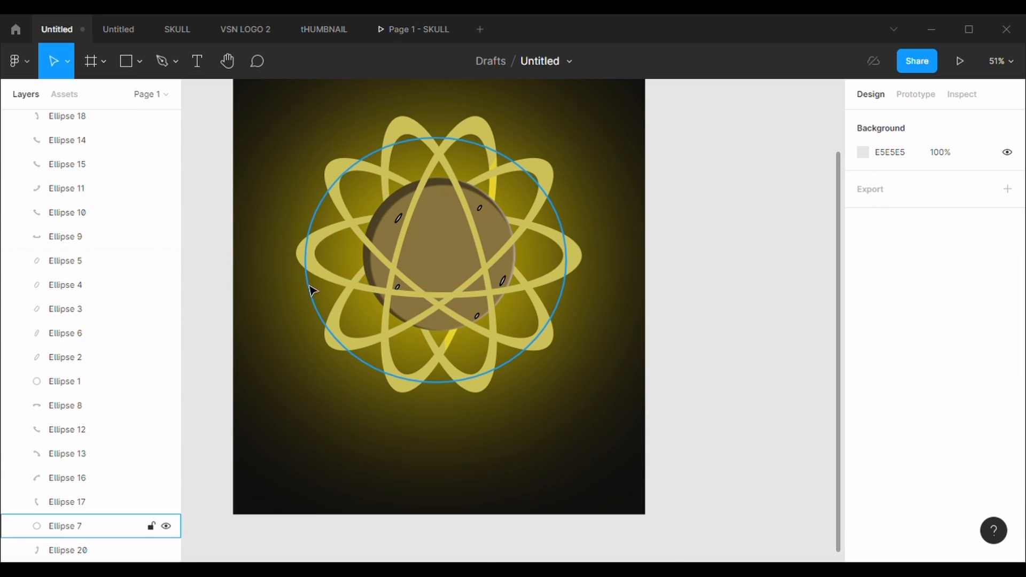
right_click(310, 291)
left_click(363, 273)
left_click(714, 337)
Draw an ellipse about 134 × 127 at the center of the planet
scroll(556, 442, "down", 1)
scroll(556, 441, "up", 1)
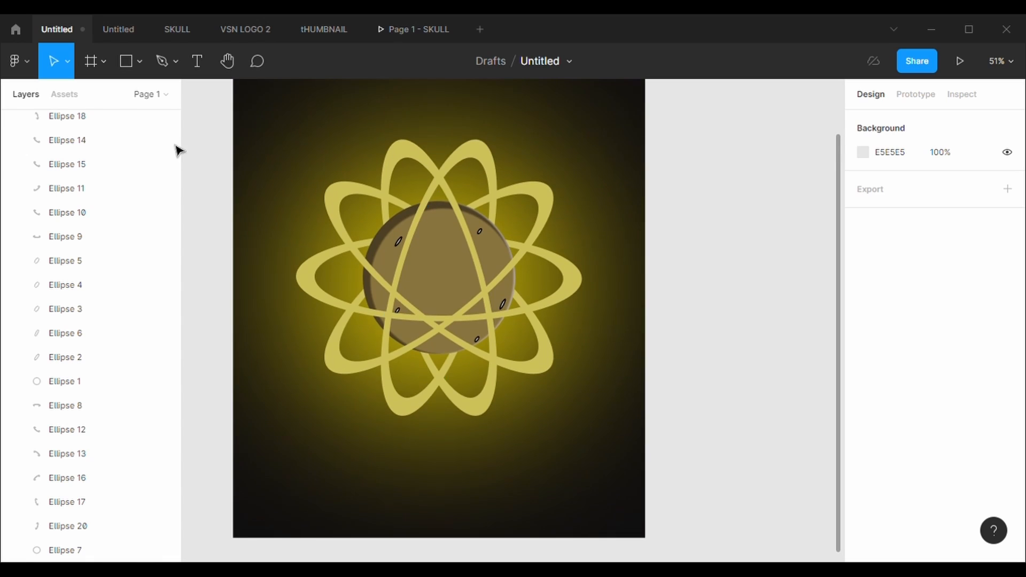
scroll(177, 152, "up", 1)
scroll(630, 431, "up", 1)
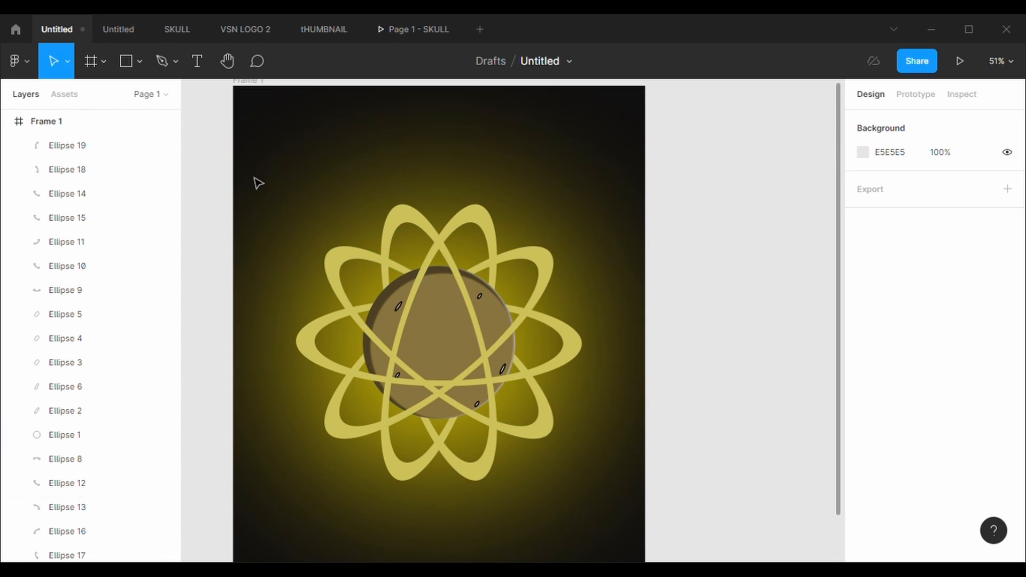
left_click(140, 62)
left_click(144, 152)
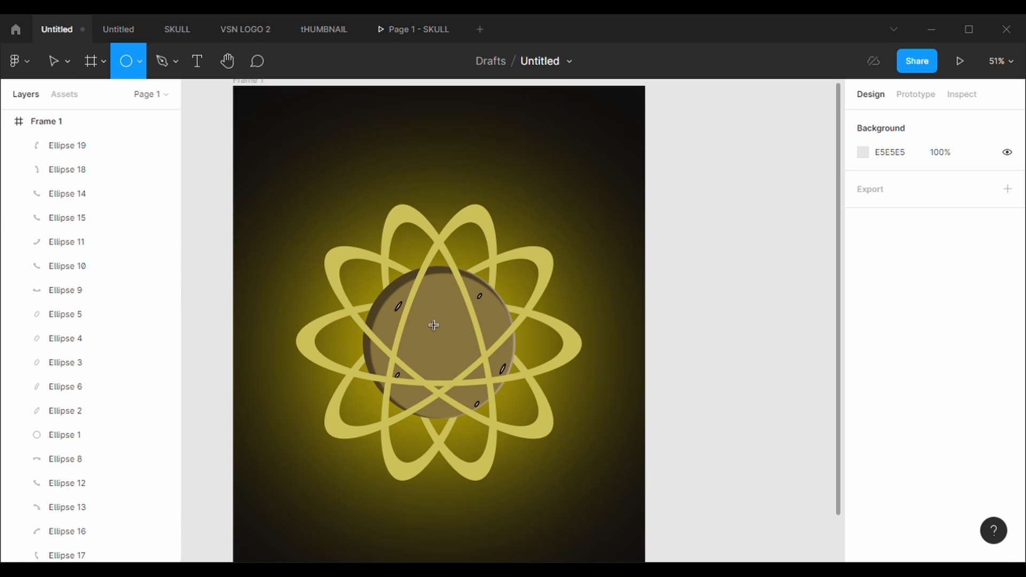
mouse_move(422, 314)
left_mouse_down()
mouse_move(474, 362)
mouse_move(457, 355)
left_mouse_up()
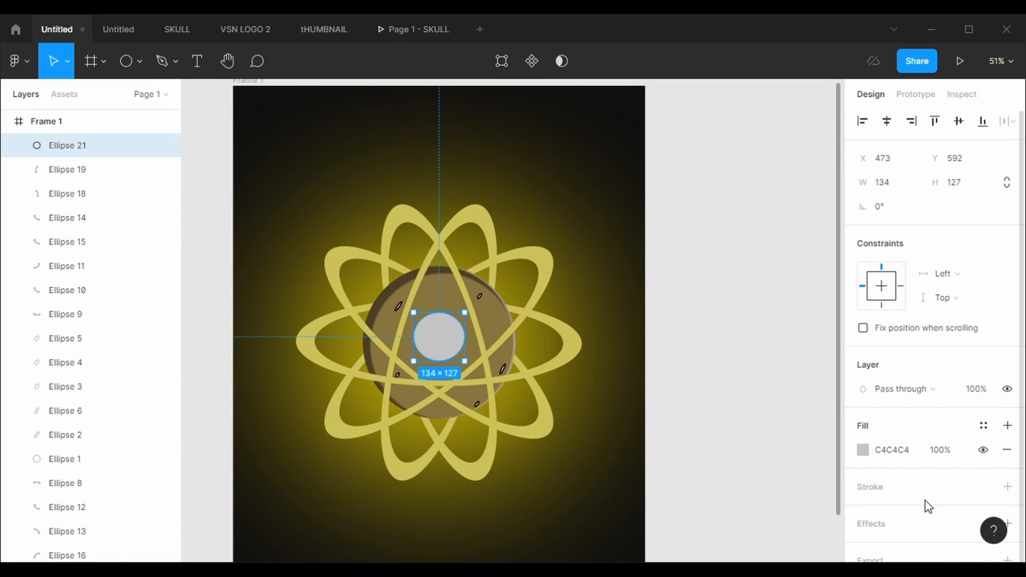
Change the central ellipse's fill to dark red 744141
left_click(863, 451)
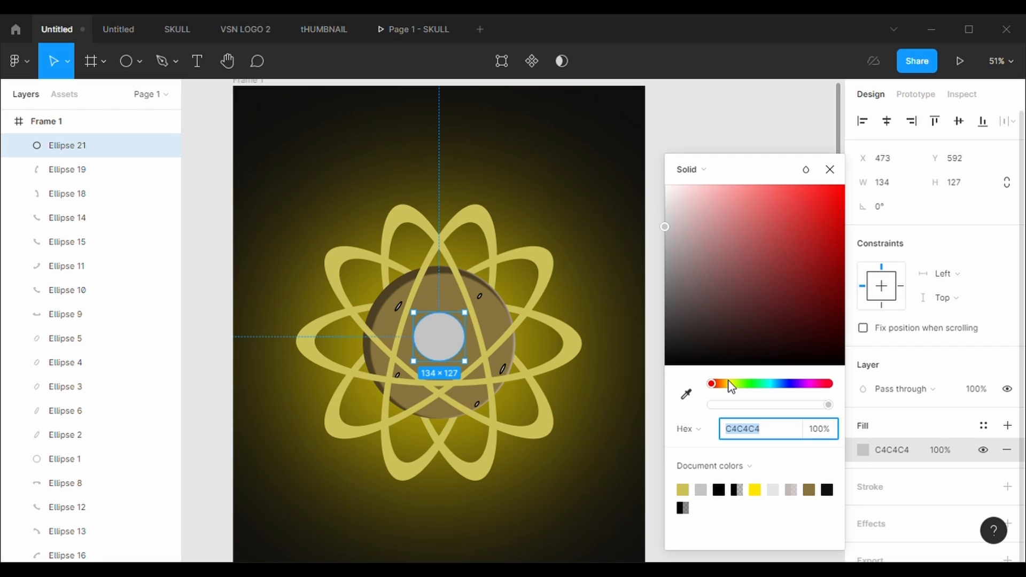
left_click(743, 280)
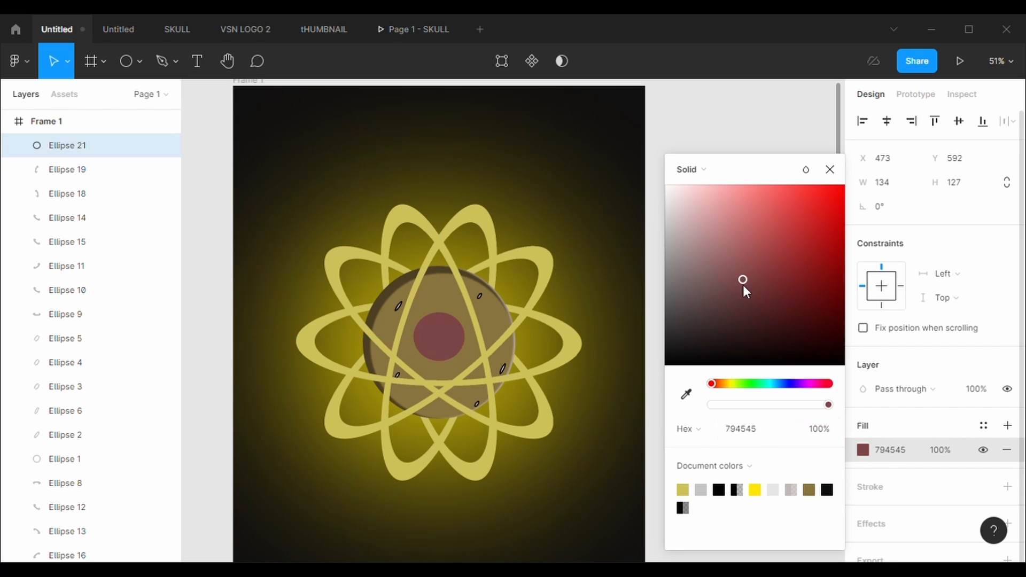
left_click_drag(744, 286, 745, 290)
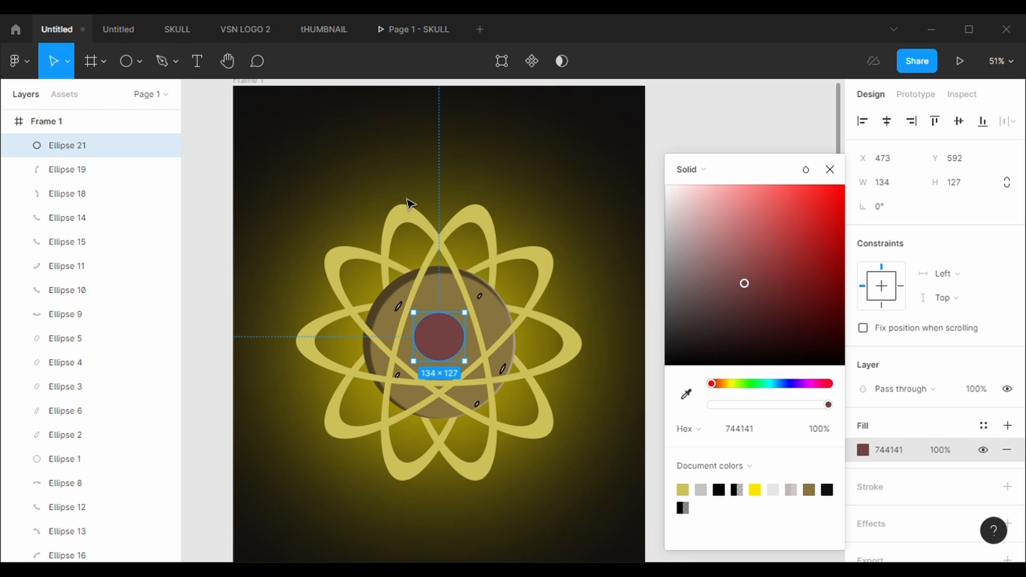
Copy the dark red ellipse, paste the duplicate over it, and narrow the duplicate to 106 × 127
key("ctrl+v")
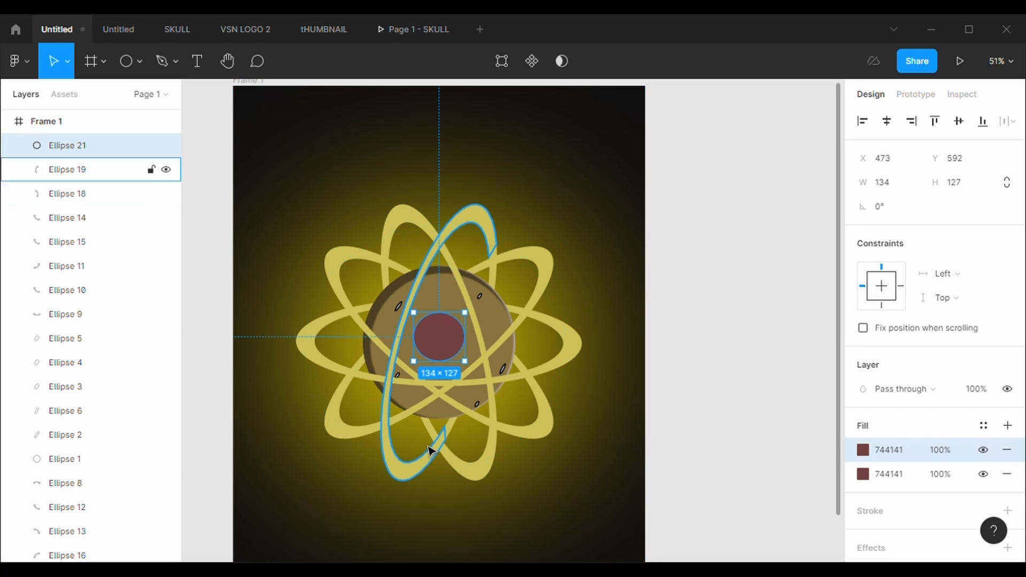
key("ctrl+v")
right_click(441, 327)
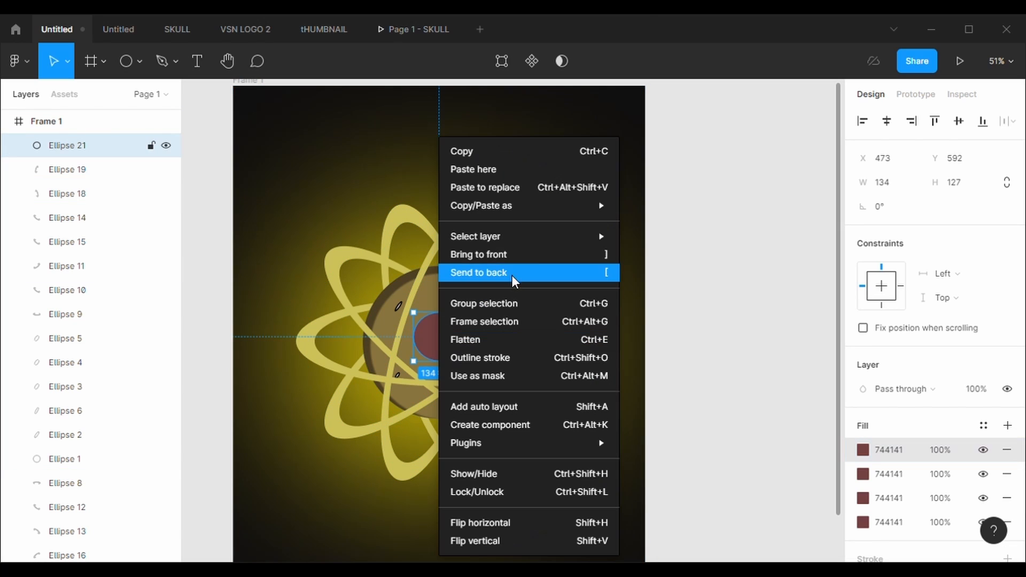
mouse_move(480, 203)
left_click(475, 151)
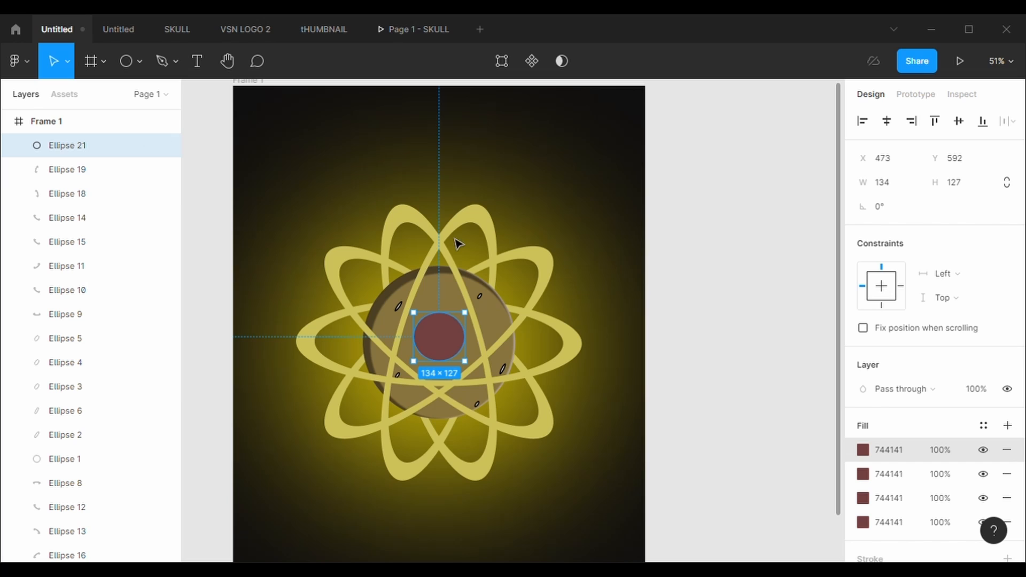
right_click(441, 332)
left_click(475, 171)
mouse_move(461, 359)
left_mouse_down()
mouse_move(439, 344)
mouse_move(464, 360)
mouse_move(442, 354)
left_mouse_up()
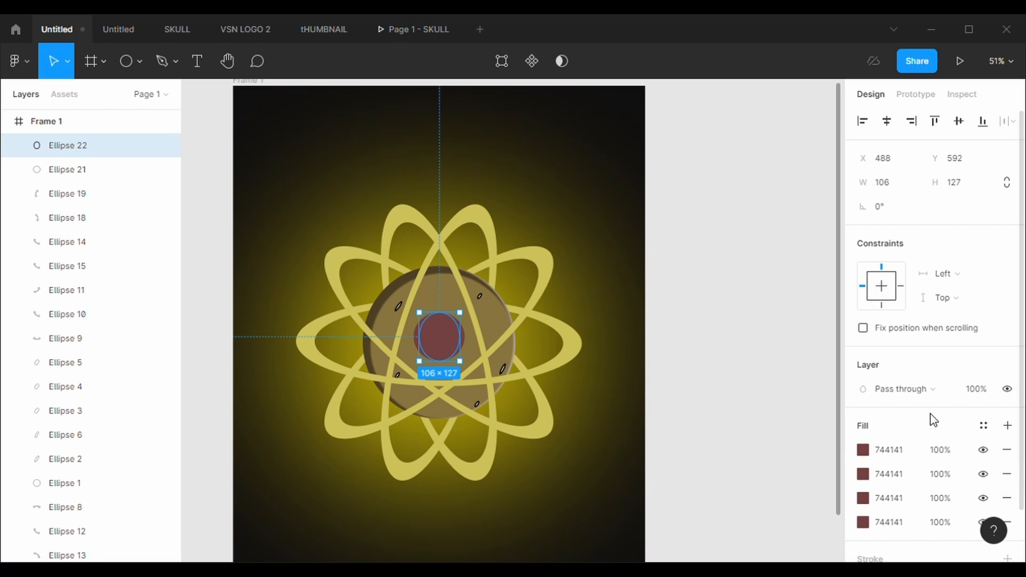
Add a white FFFFFF fill at 20% opacity on top of the narrow ellipse's red fills
scroll(908, 464, "down", 2)
left_click(1005, 427)
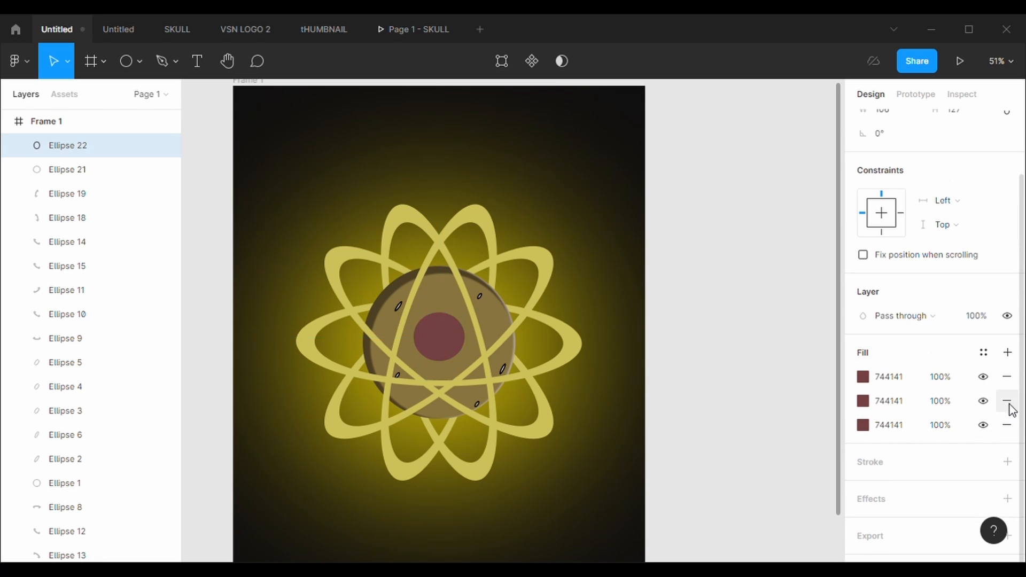
key("ctrl+z")
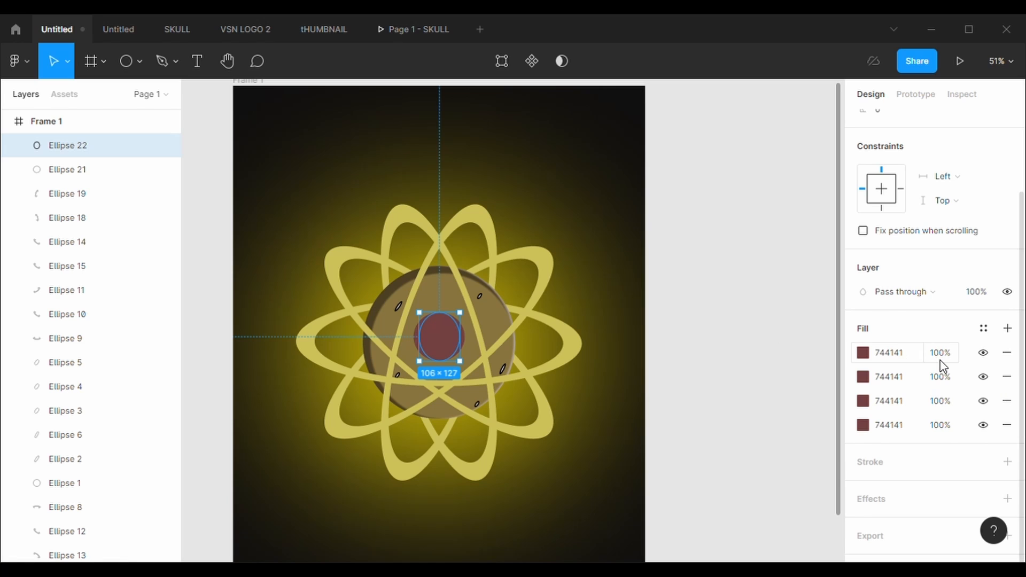
left_click(1008, 330)
left_click(874, 355)
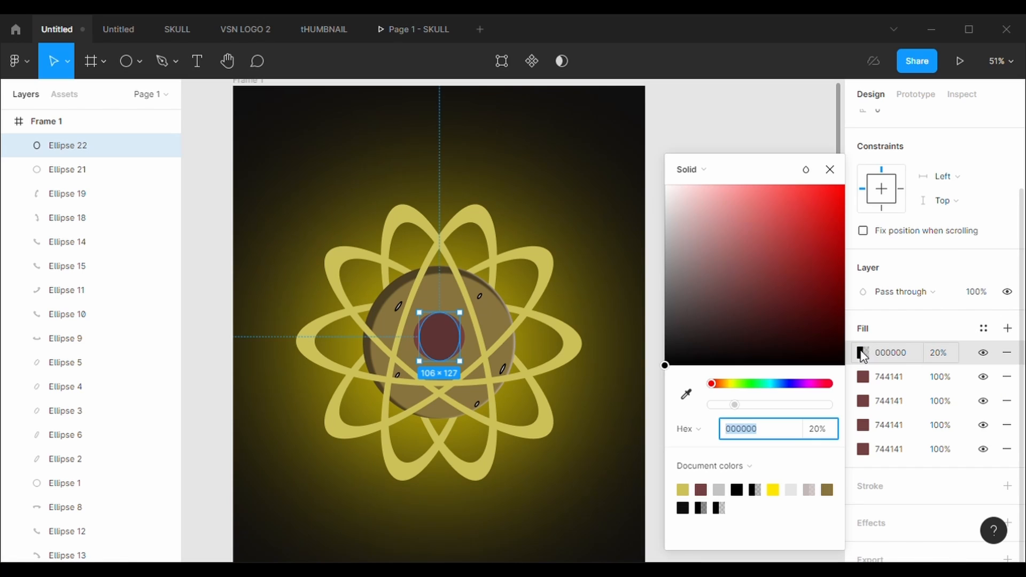
left_click_drag(680, 206, 654, 185)
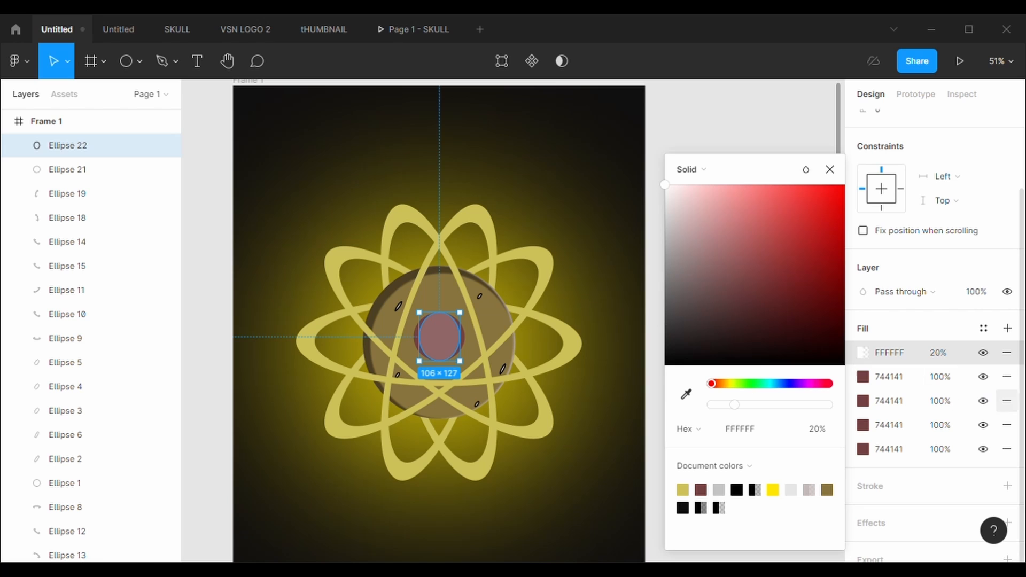
Remove all the red fills from the narrow ellipse and set its white fill's opacity to 64%
left_click(1007, 382)
left_click(1007, 382)
left_click(1007, 382)
key("ctrl+z")
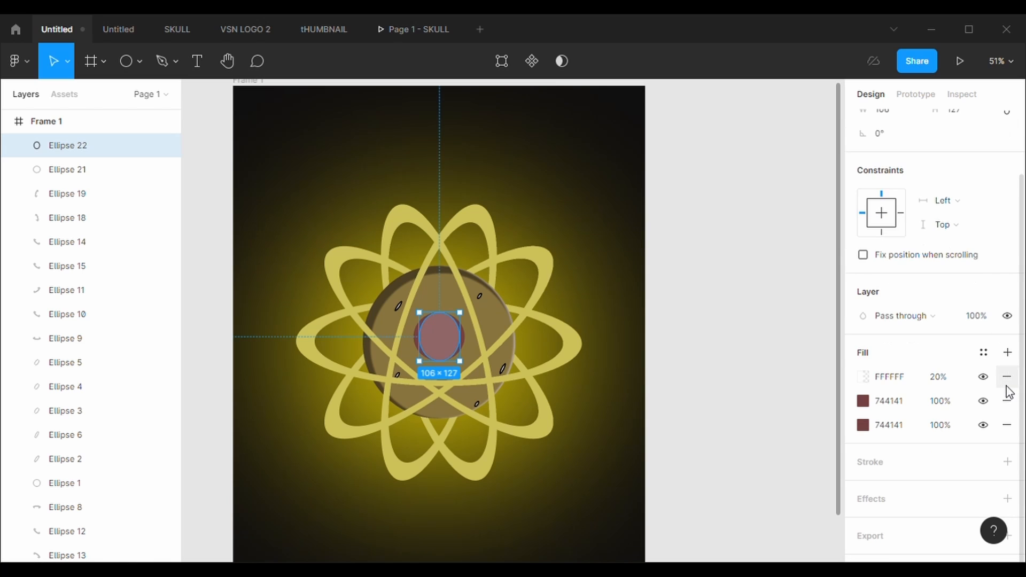
left_click(1009, 409)
left_click(1009, 422)
left_click(862, 426)
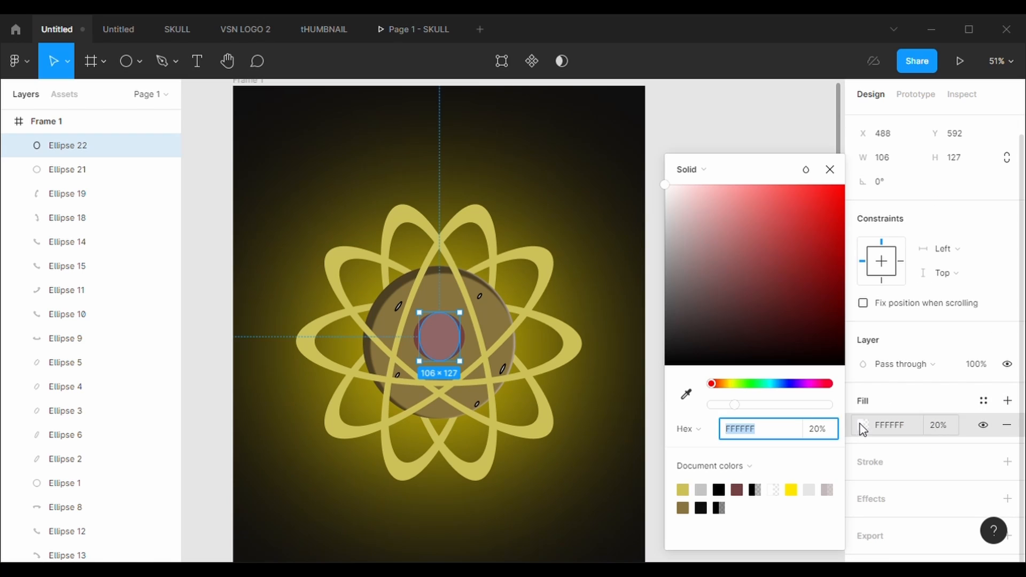
left_click_drag(735, 406, 790, 407)
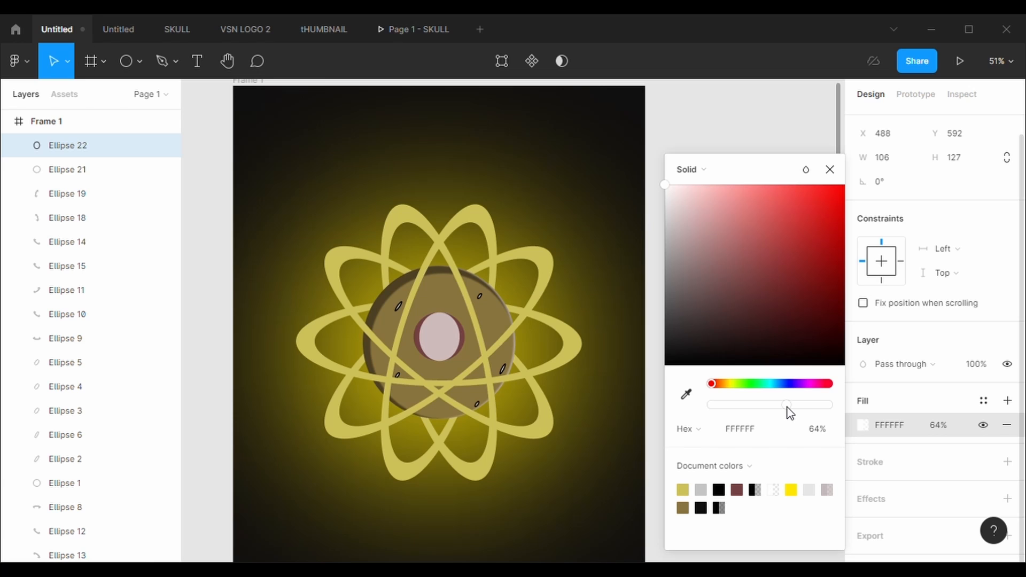
Add a black 000000 inside stroke of width 1 to the narrow white ellipse and to the brown planet circle
left_click(901, 466)
left_click(897, 467)
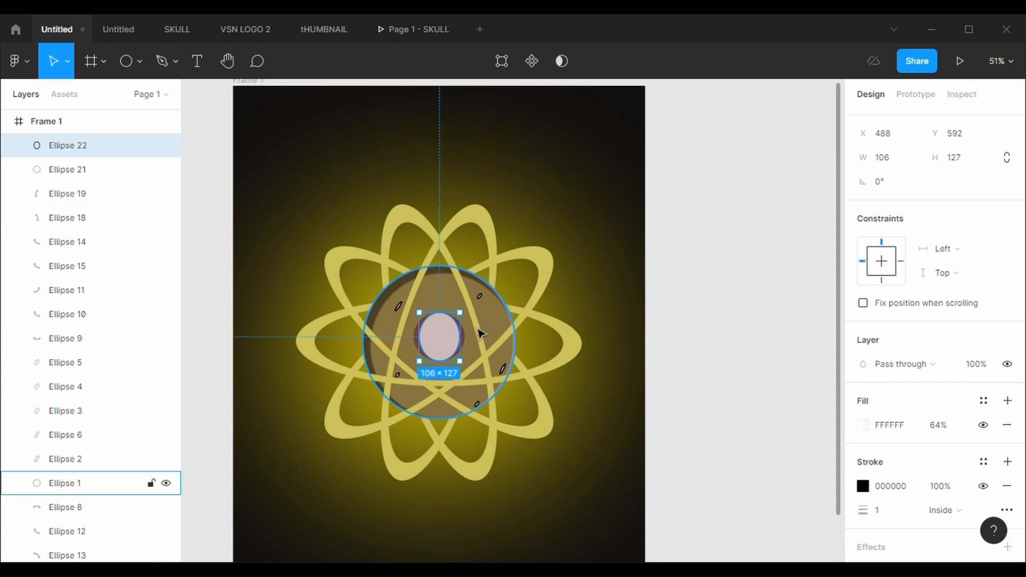
left_click(460, 420)
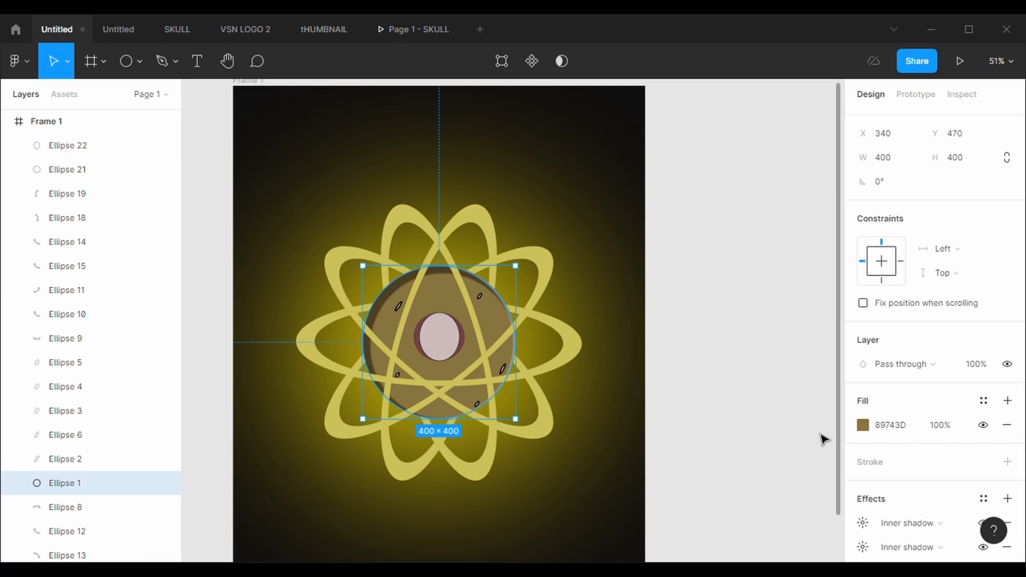
left_click(934, 466)
Remove the three surplus 744141 fills from the dark red ellipse, keeping a single one
scroll(422, 406, "up", 3)
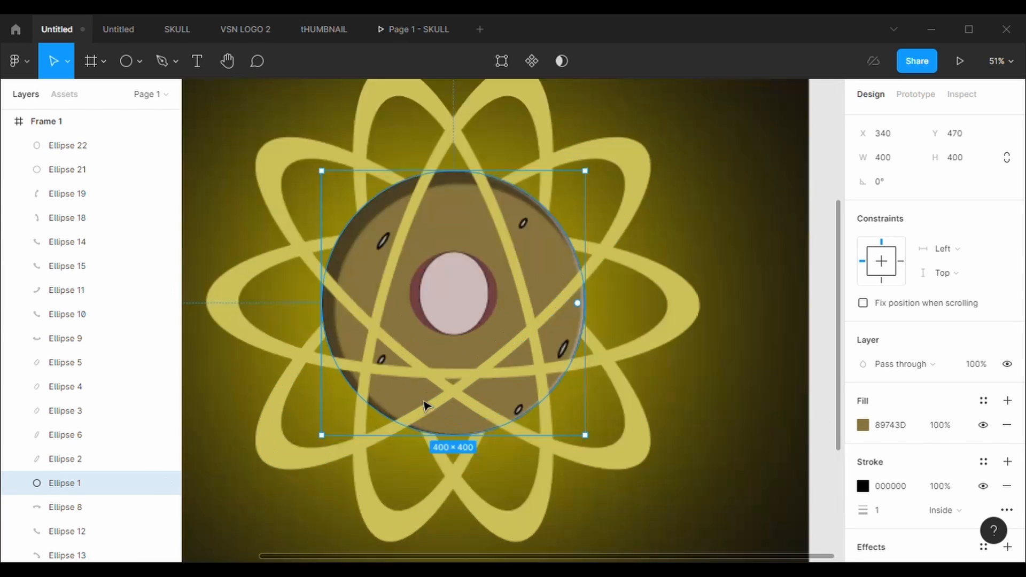
scroll(424, 406, "up", 2)
left_click(416, 296)
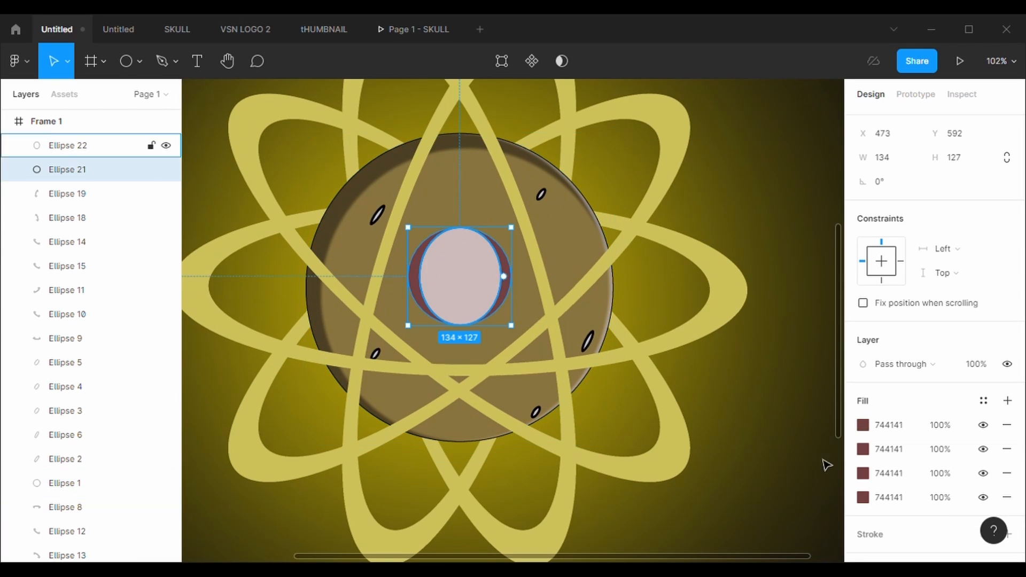
left_click(1010, 498)
left_click(1010, 473)
left_click(1008, 450)
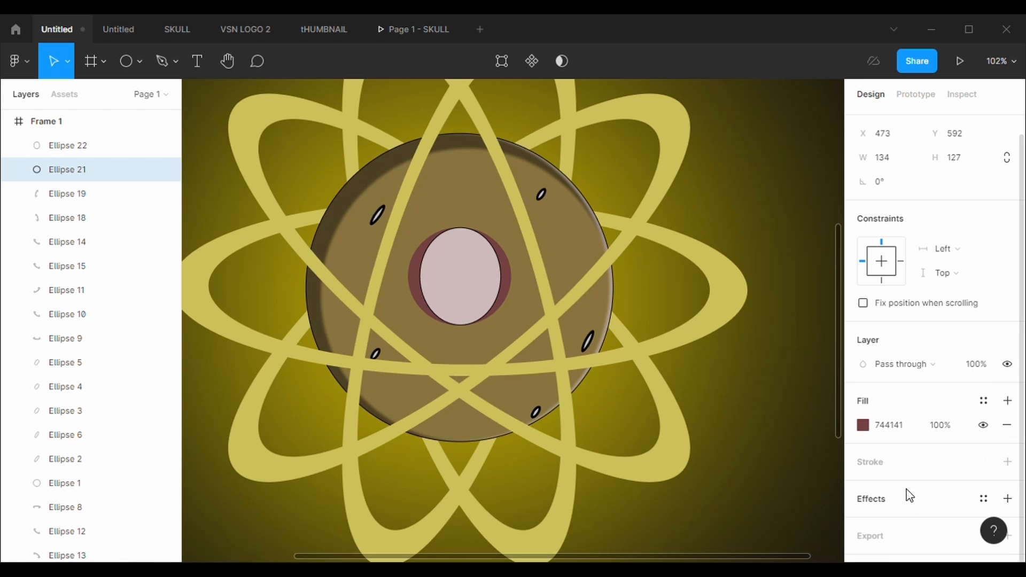
Add a black 000000 inside stroke of width 1 to the dark red ellipse and draw a 45 × 41 black pupil centered on the white ellipse
left_click(905, 476)
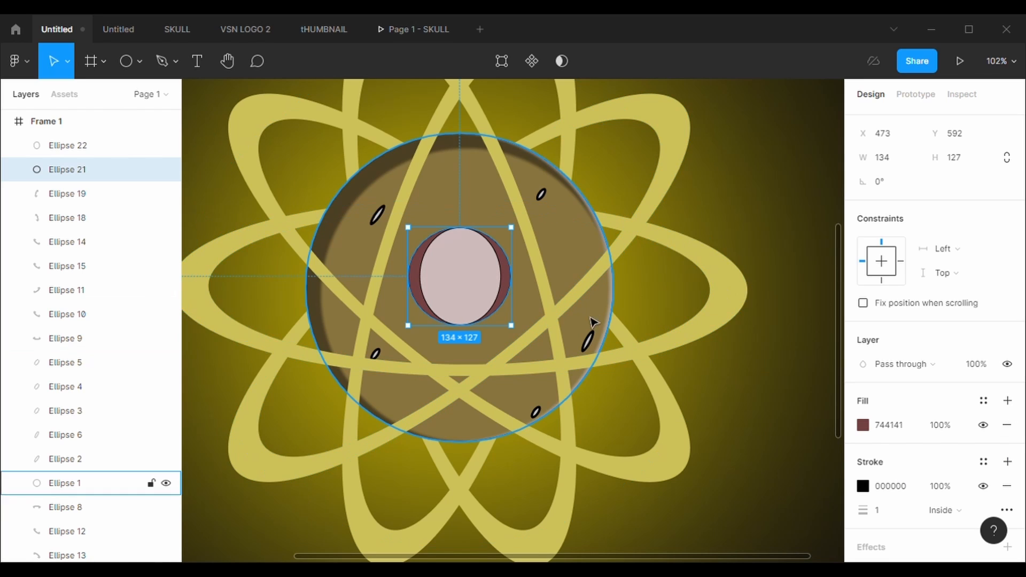
left_click(138, 59)
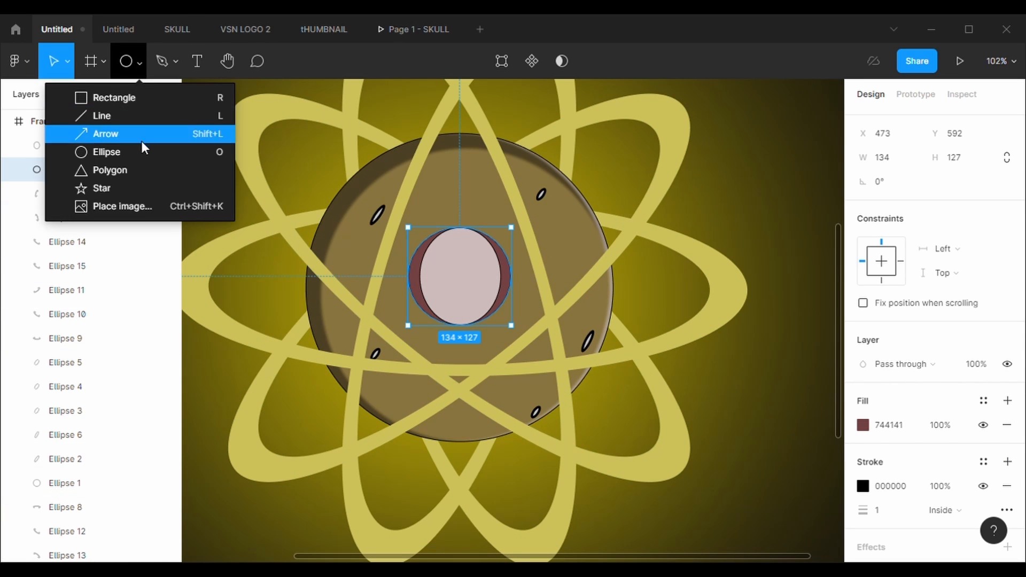
left_click(141, 150)
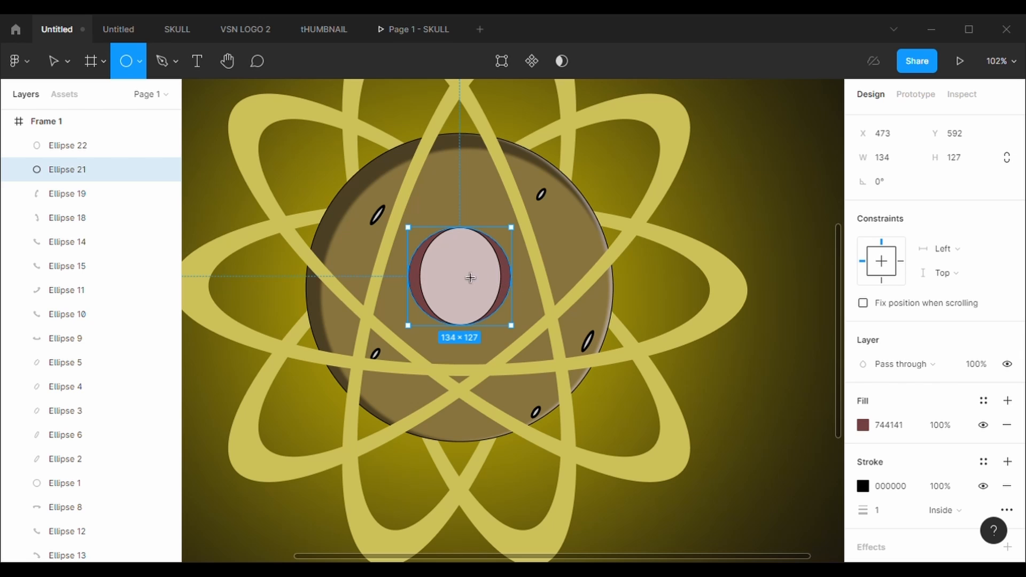
mouse_move(463, 283)
left_mouse_down()
mouse_move(485, 301)
mouse_move(463, 285)
left_mouse_up()
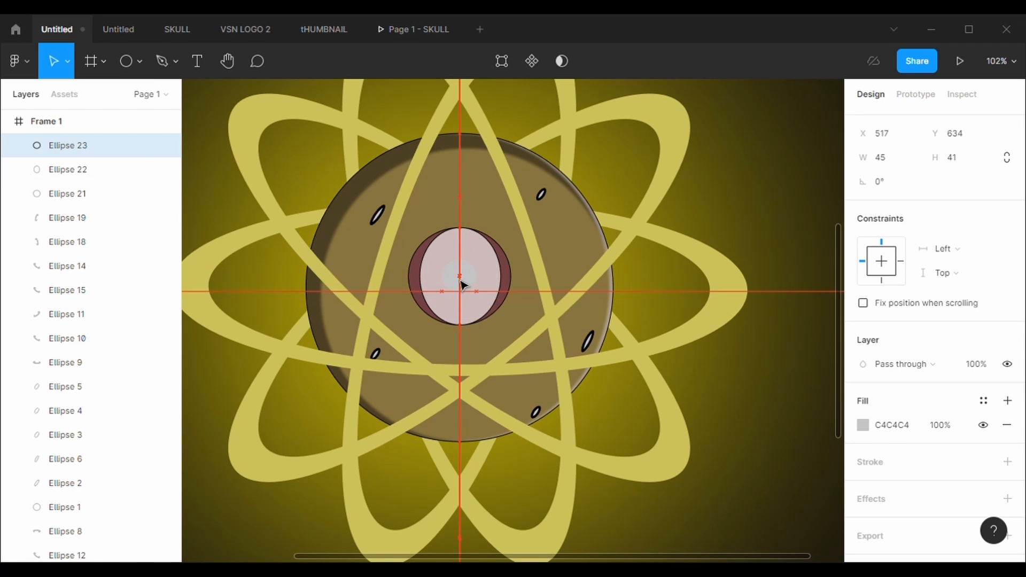
left_click(863, 426)
left_click_drag(760, 359, 686, 371)
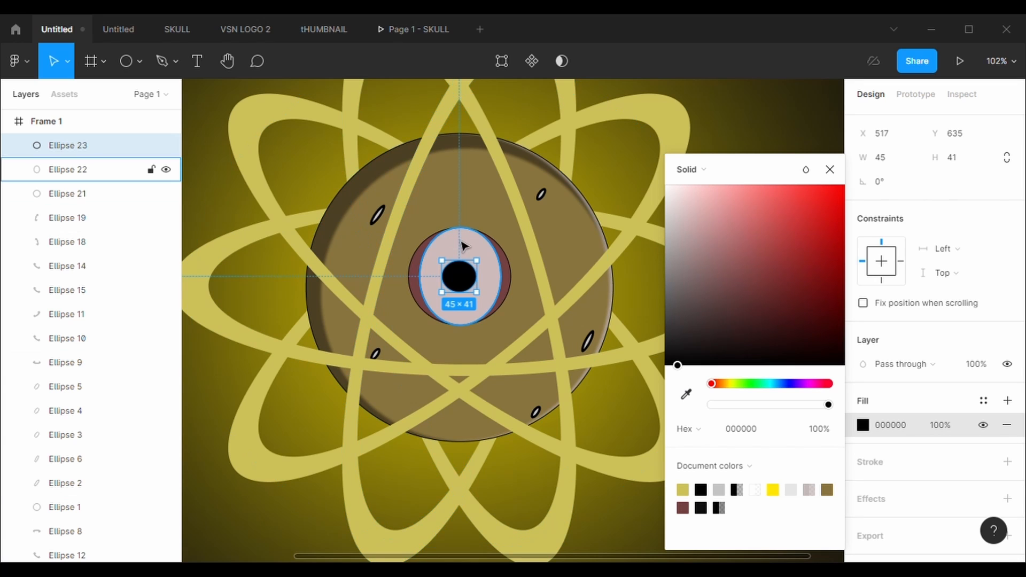
key("ctrl+c")
key("ctrl+v")
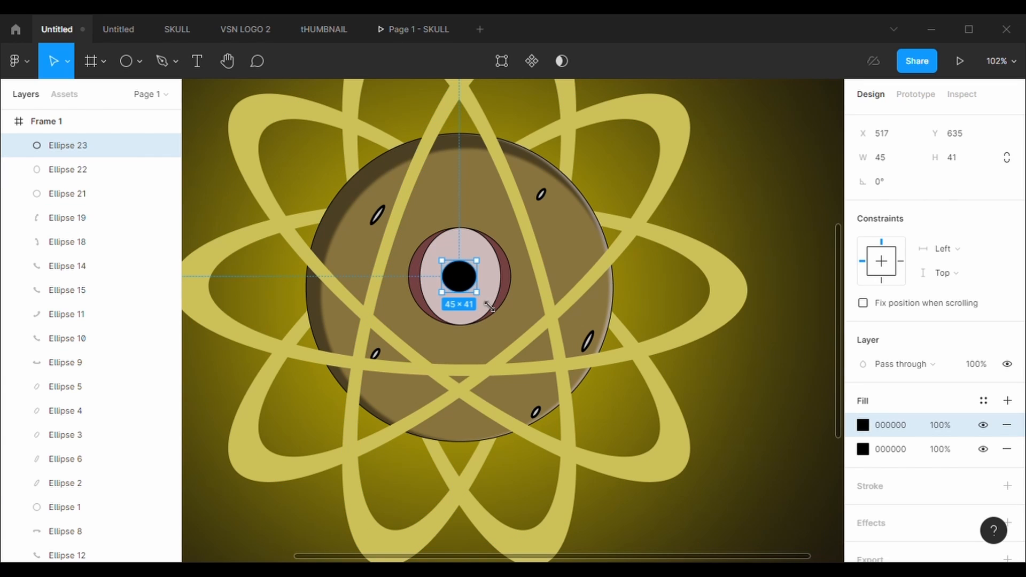
left_click_drag(490, 307, 475, 292)
key("ctrl+z")
Draw an 11 × 9 highlight ellipse on the black pupil and fill it with white FFFFFF
key("o")
left_click_drag(452, 274, 460, 281)
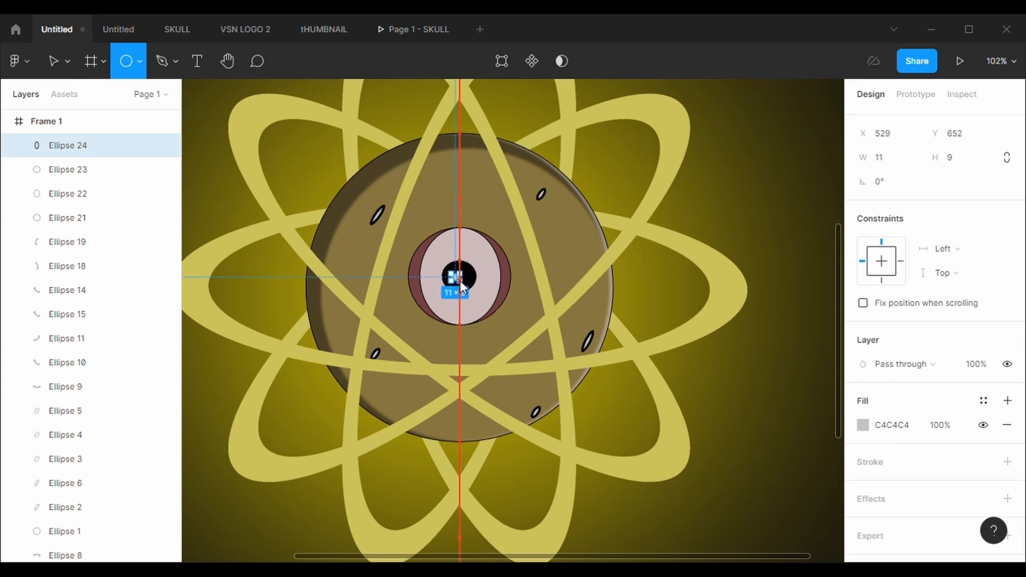
left_click(862, 425)
left_click_drag(767, 359, 651, 164)
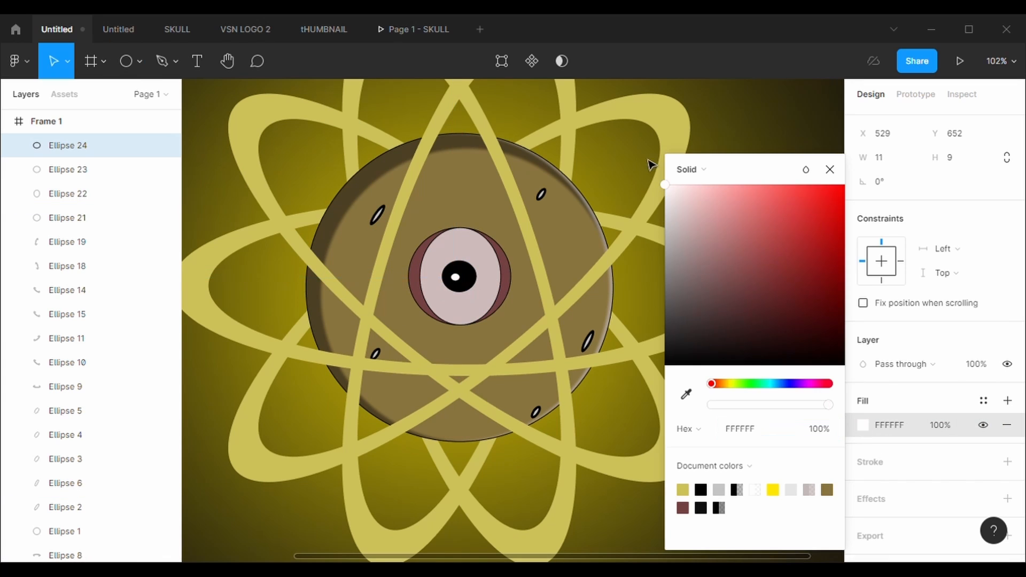
key("Escape")
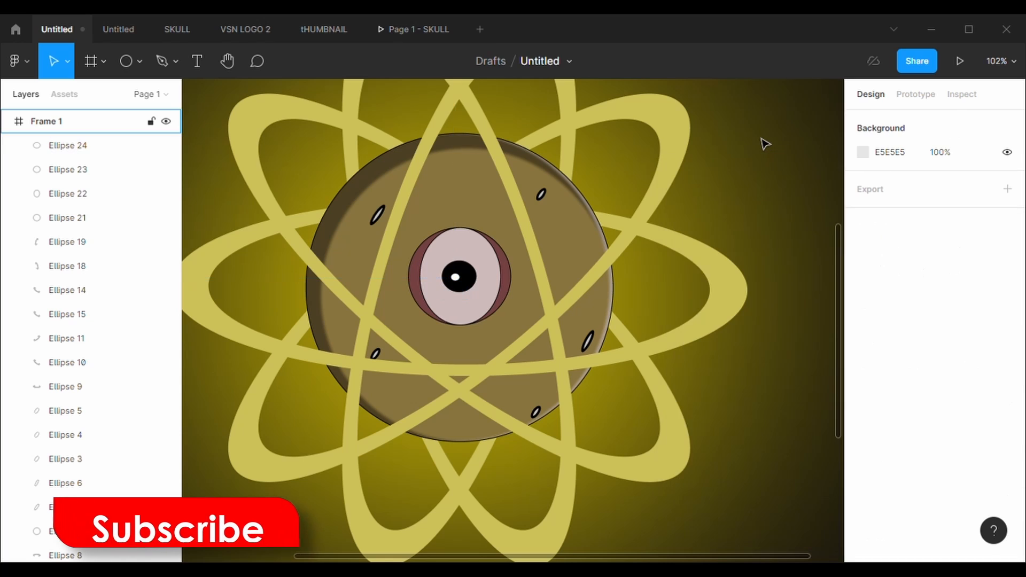
Draw a 28 × 28 circle filled with white FFFFFF in the background, above and left of the rings
key("shift+1")
scroll(766, 144, "up", 1)
scroll(763, 144, "down", 2)
scroll(610, 409, "up", 2)
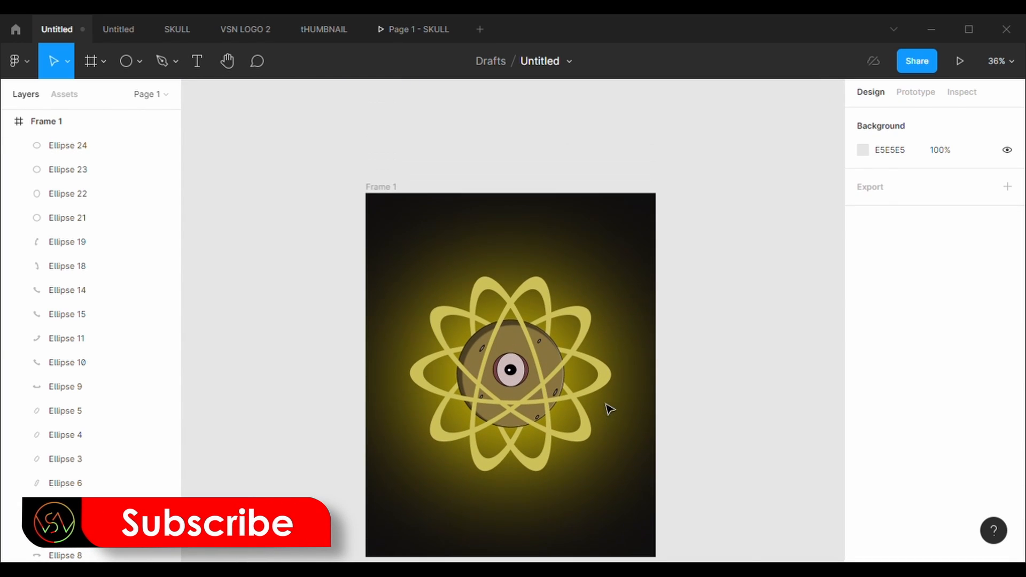
left_click(126, 61)
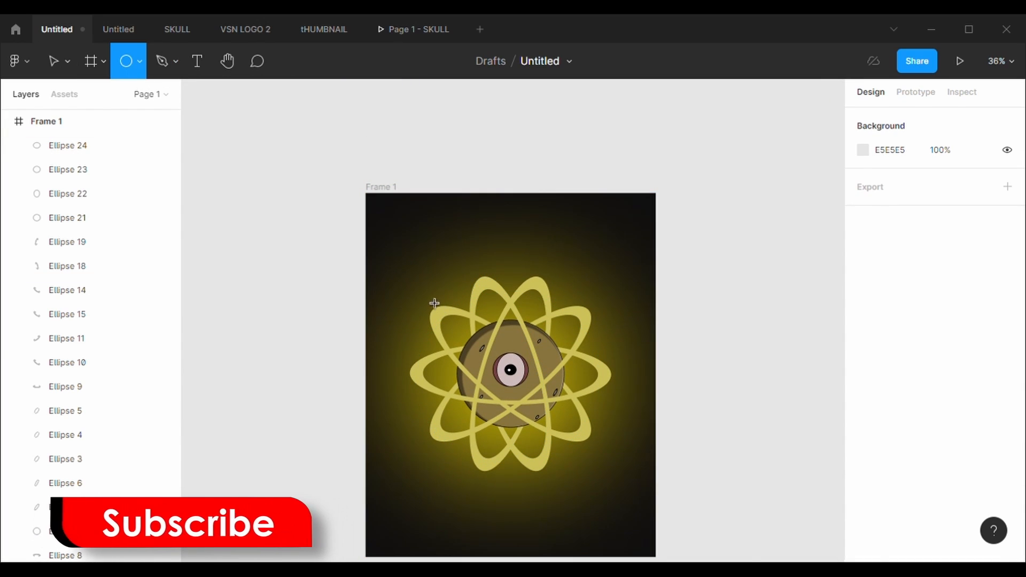
left_click_drag(425, 293, 430, 300)
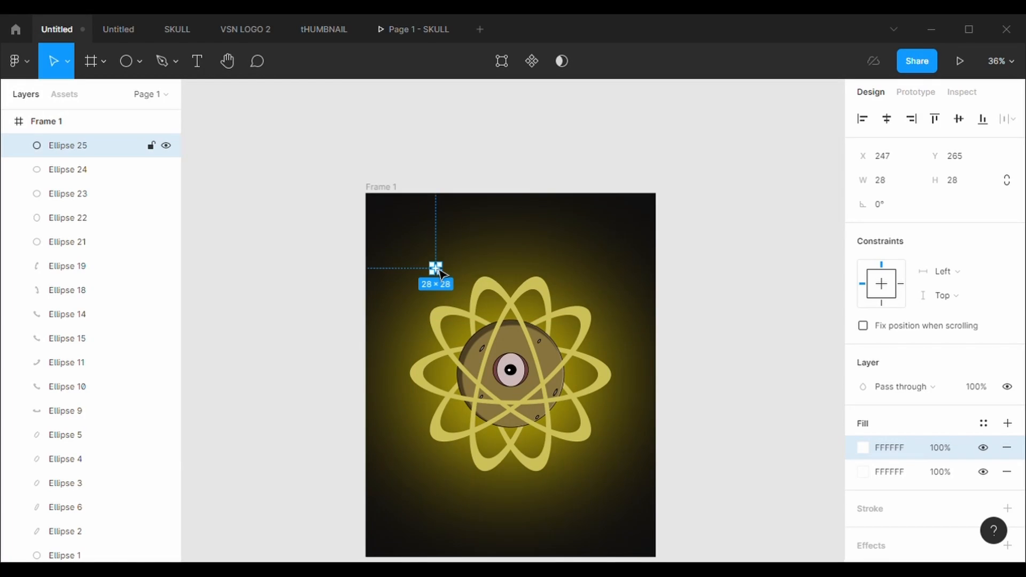
Place copies of the 28 × 28 white circle at the upper left, upper right, left and right of the rings
left_click_drag(440, 272, 589, 261)
right_click(436, 244)
left_click(597, 279)
key("ctrl+v")
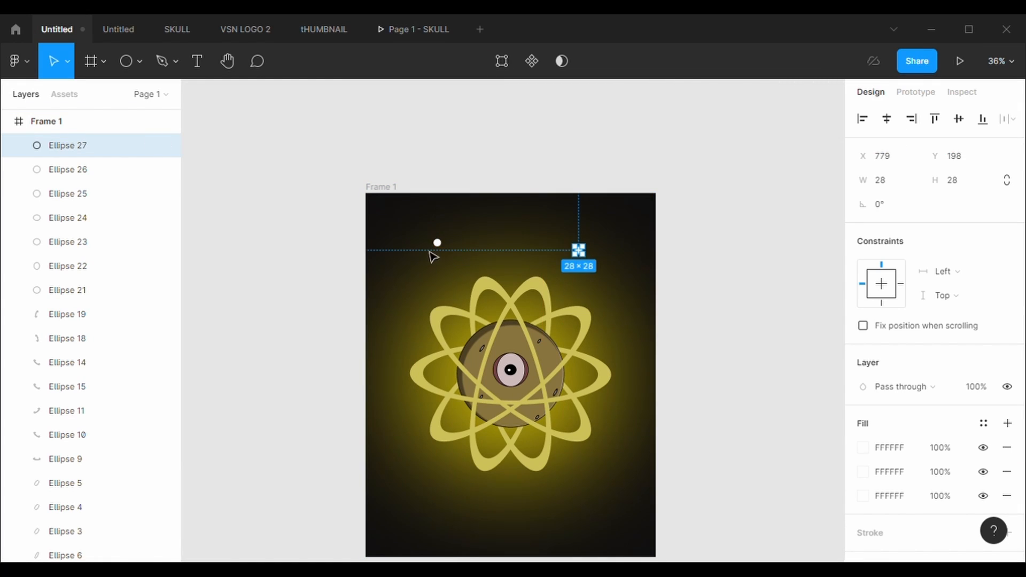
left_click_drag(444, 245, 413, 337)
key("ctrl+v")
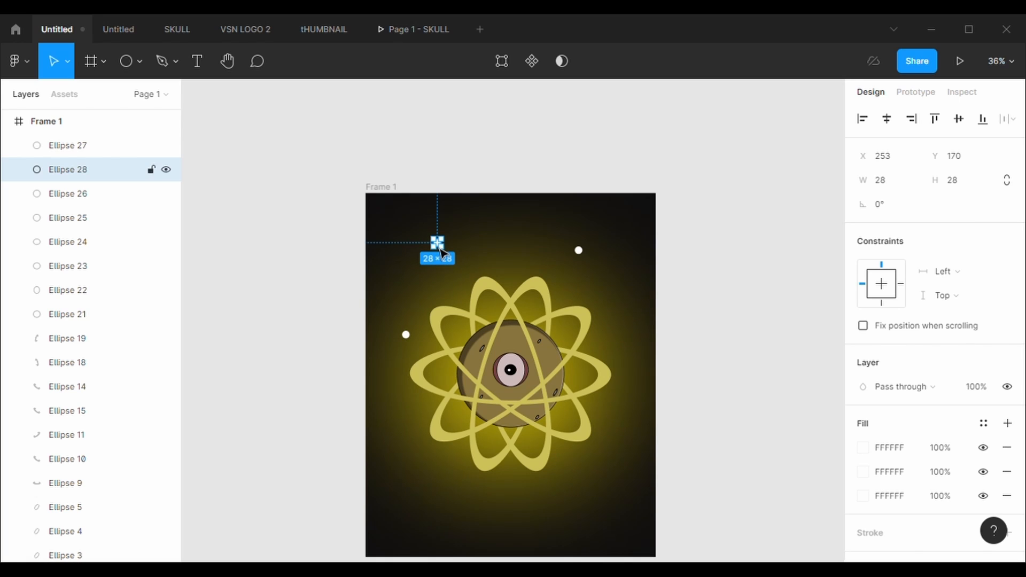
left_click_drag(441, 248, 594, 291)
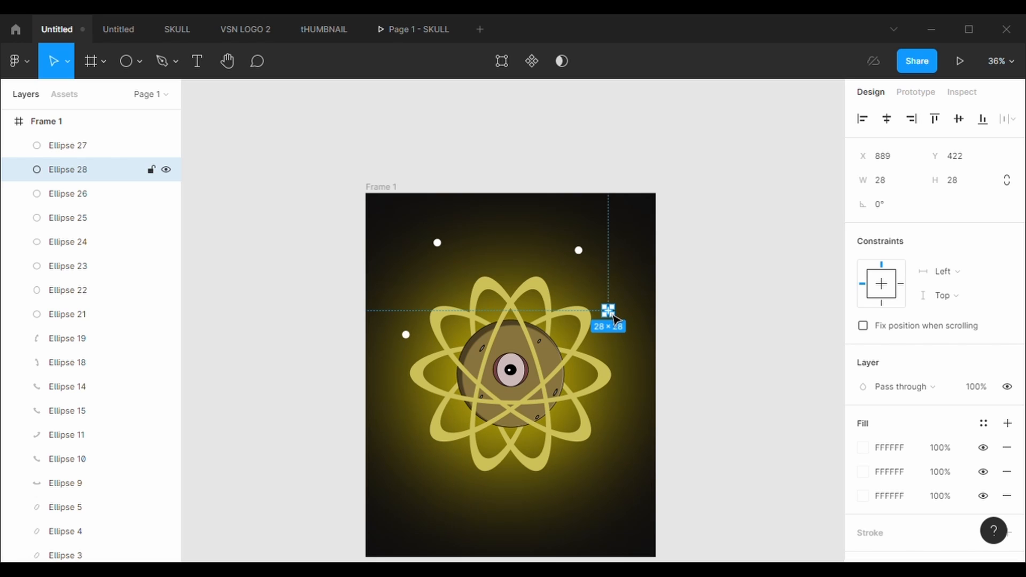
key("ctrl+v")
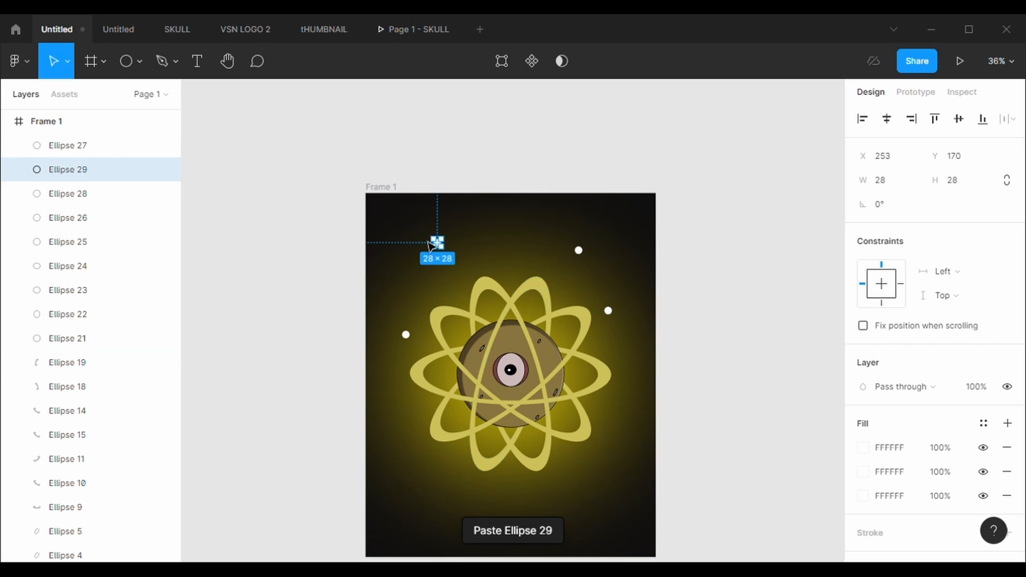
Scatter further copies of the 28 × 28 white circle all around the rings and delete the surplus copy beside the upper-left ring loops
left_click_drag(433, 343, 530, 357)
key("ctrl+v")
key("ctrl+v")
key("ctrl+v")
key("ctrl+v")
key("ctrl+v")
key("ctrl+v")
left_click_drag(492, 411, 459, 300)
key("ctrl+v")
key("ctrl+v")
key("ctrl+v")
key("ctrl+v")
key("ctrl+v")
key("ctrl+v")
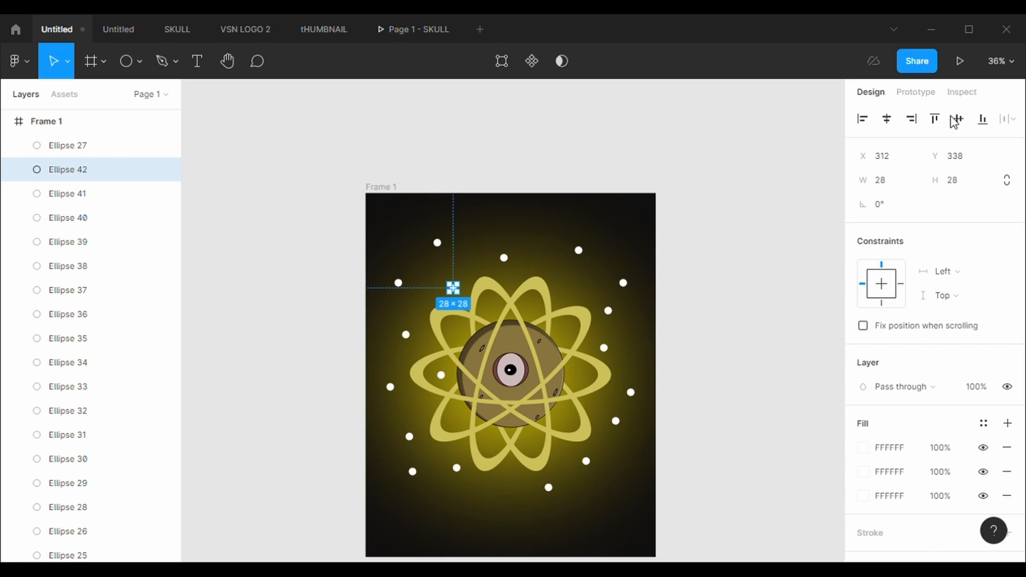
key("Delete")
Resize the white circle above the top center of the rings to 15 × 15
scroll(463, 336, "up", 1)
left_click(507, 251)
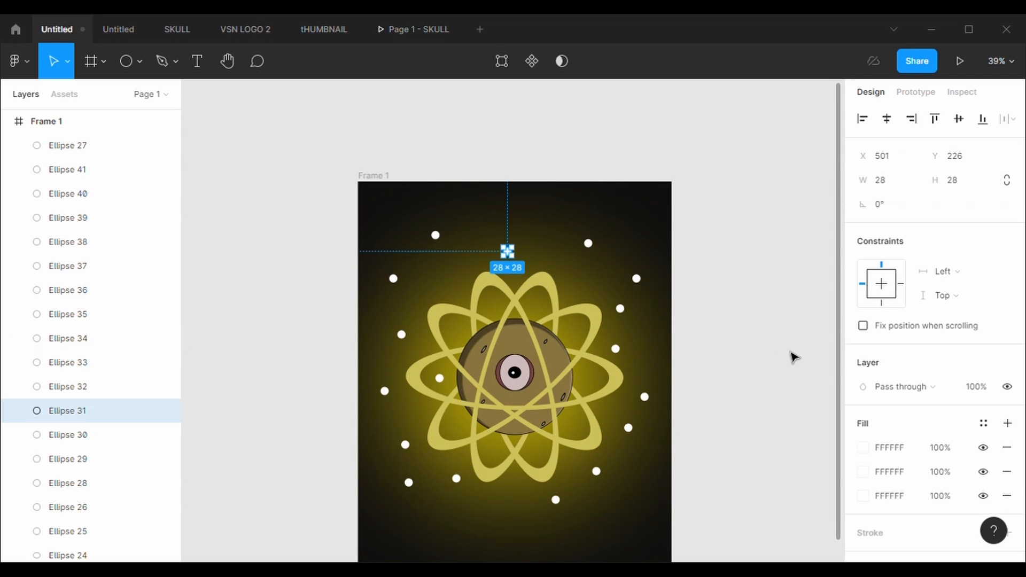
left_click(885, 182)
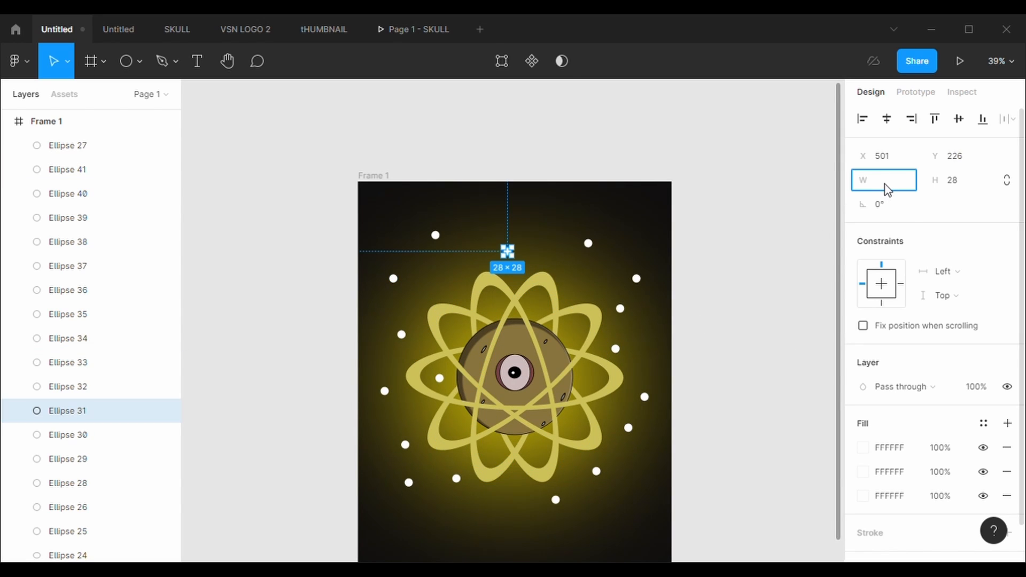
left_click(966, 185)
type("15")
key("Return")
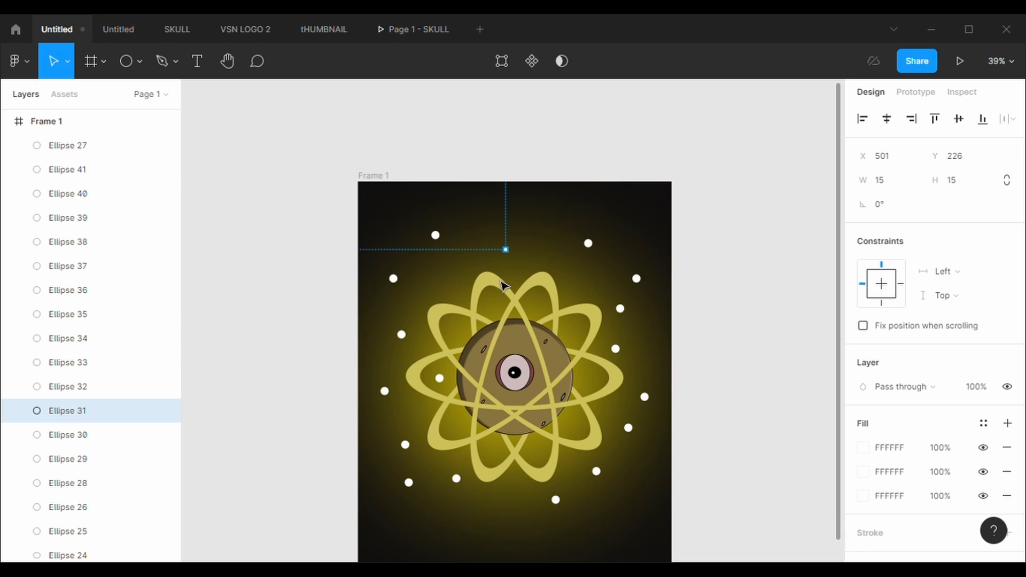
Scatter copies of the 15 × 15 white circle above and on both sides of the rings, plus one at the lower left
left_click_drag(511, 255, 650, 369)
key("ctrl+v")
left_click(454, 268)
left_click(446, 278)
key("ctrl+v")
key("ctrl+v")
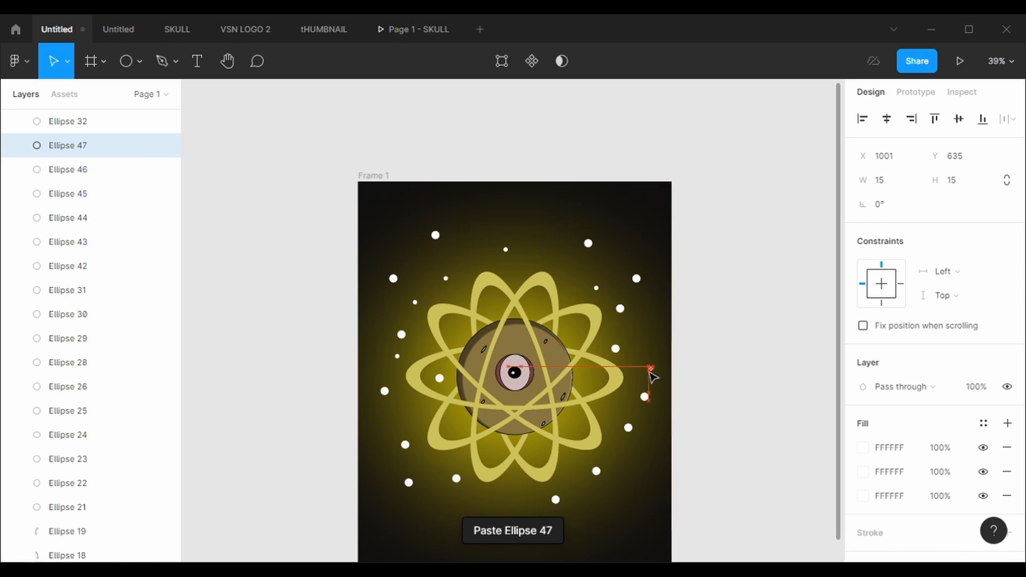
key("ctrl+v")
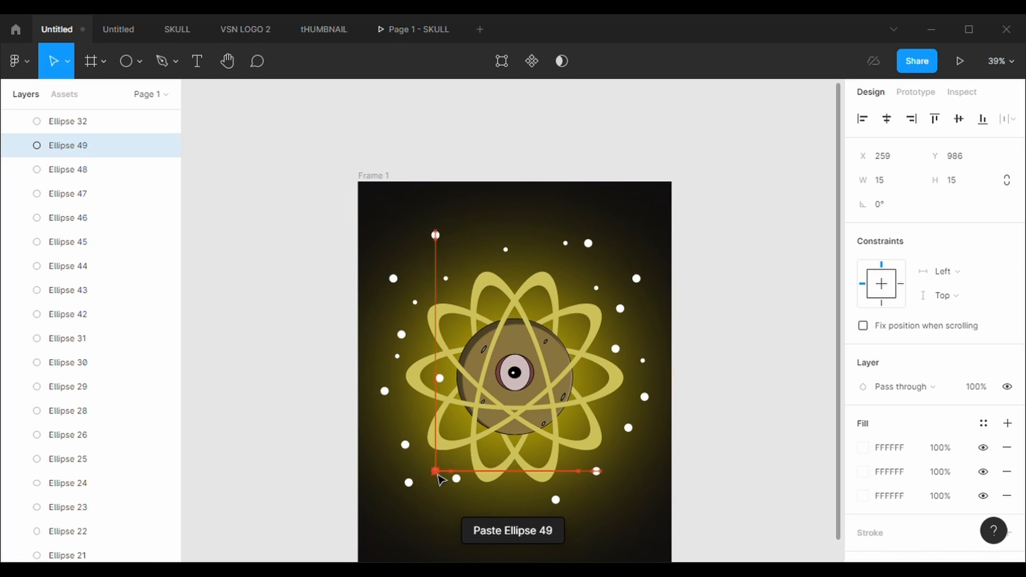
Place more 15 × 15 circle copies below the rings, at their lower right and upper left, and inside the top-right loop
key("ctrl+v")
left_click_drag(441, 480, 488, 501)
key("ctrl+v")
key("ctrl+v")
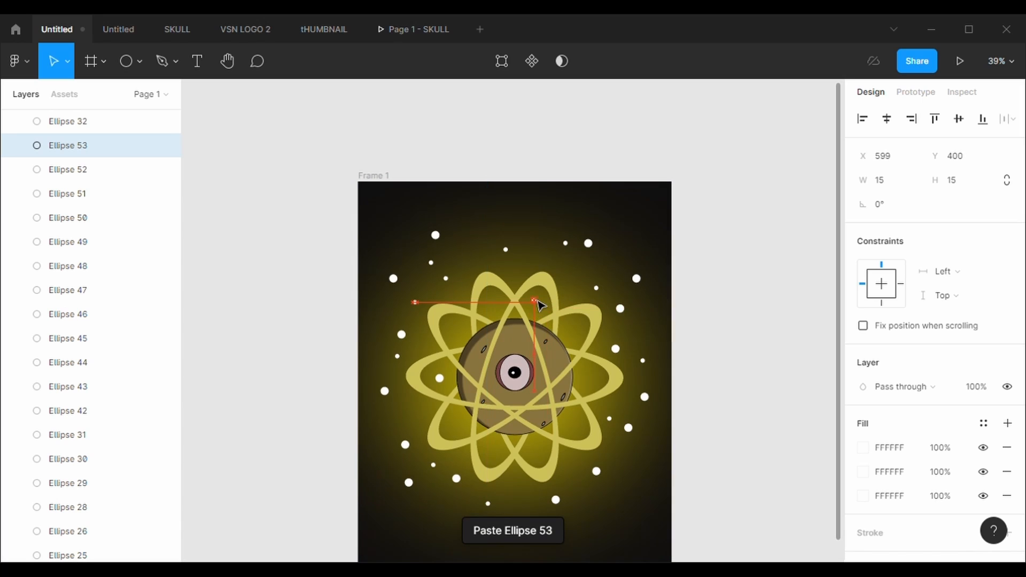
left_click_drag(537, 304, 540, 305)
key("ctrl+v")
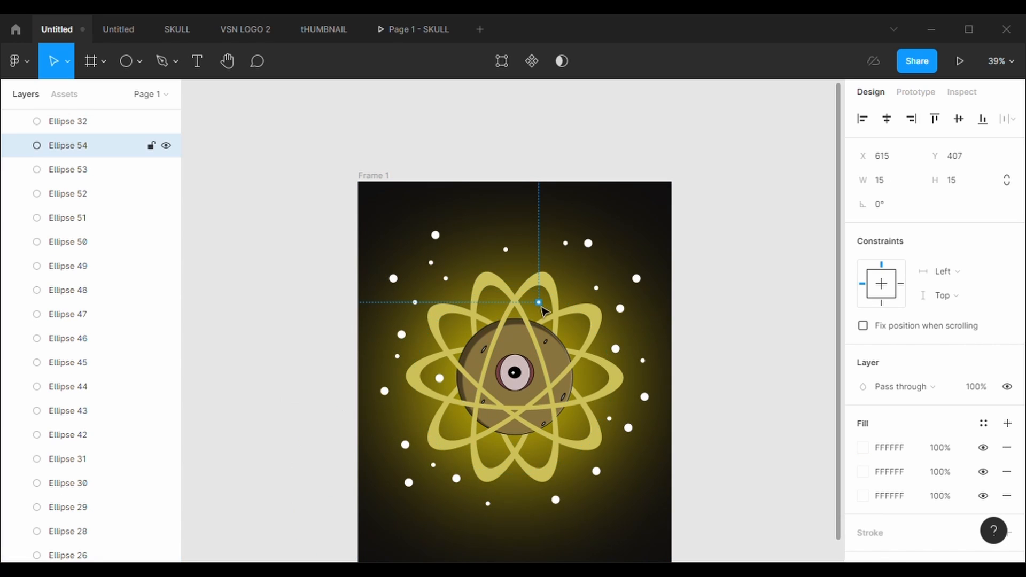
Add 15 × 15 circle copies beyond the left and right sides of the rings and just beneath the lower loops
key("ctrl+v")
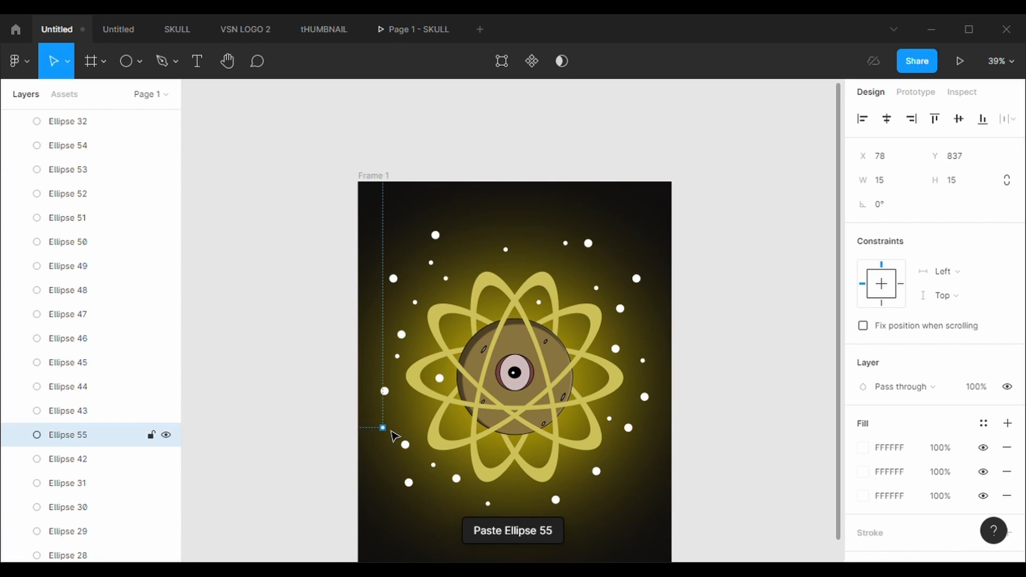
key("ctrl+v")
left_click_drag(523, 486, 588, 458)
left_click(578, 466)
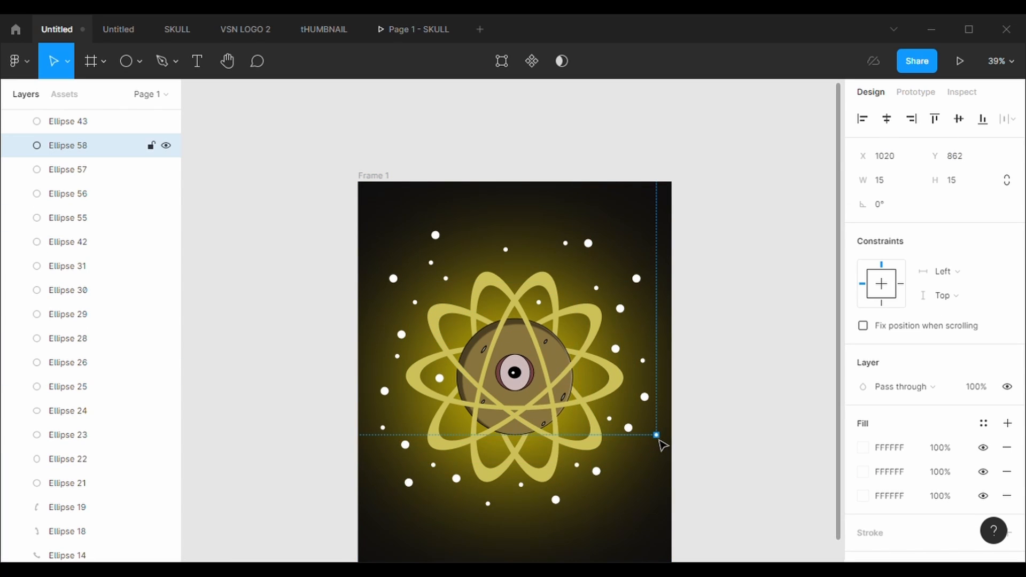
key("ctrl+v")
left_click_drag(390, 333, 384, 340)
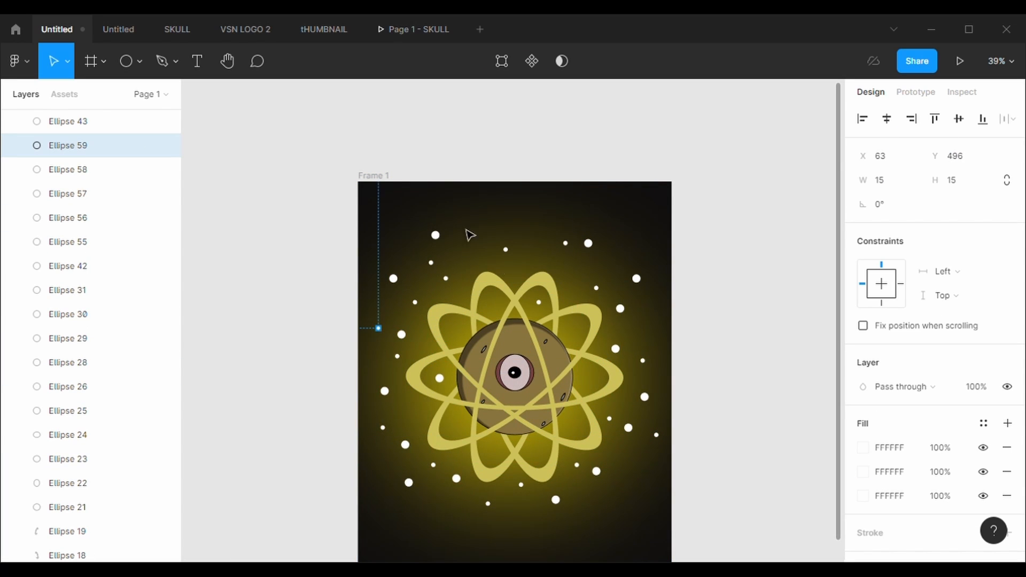
Reposition the outlying white circles at the upper left, upper right, lower left and lower right closer to the rings
scroll(469, 235, "down", 3)
scroll(472, 392, "up", 1)
left_click_drag(436, 155, 456, 160)
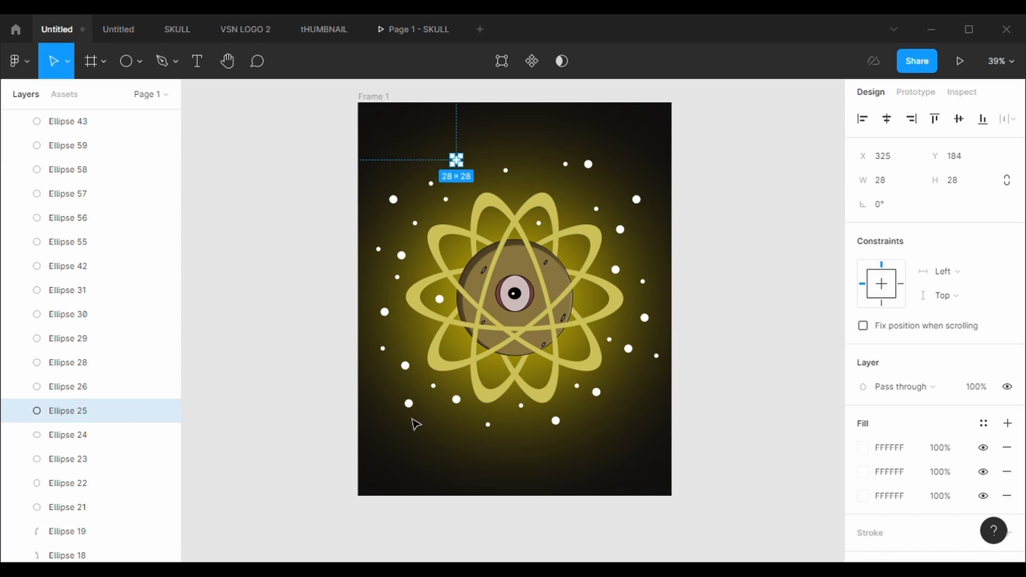
left_click_drag(409, 403, 428, 409)
left_click_drag(636, 199, 624, 196)
left_click_drag(394, 199, 385, 208)
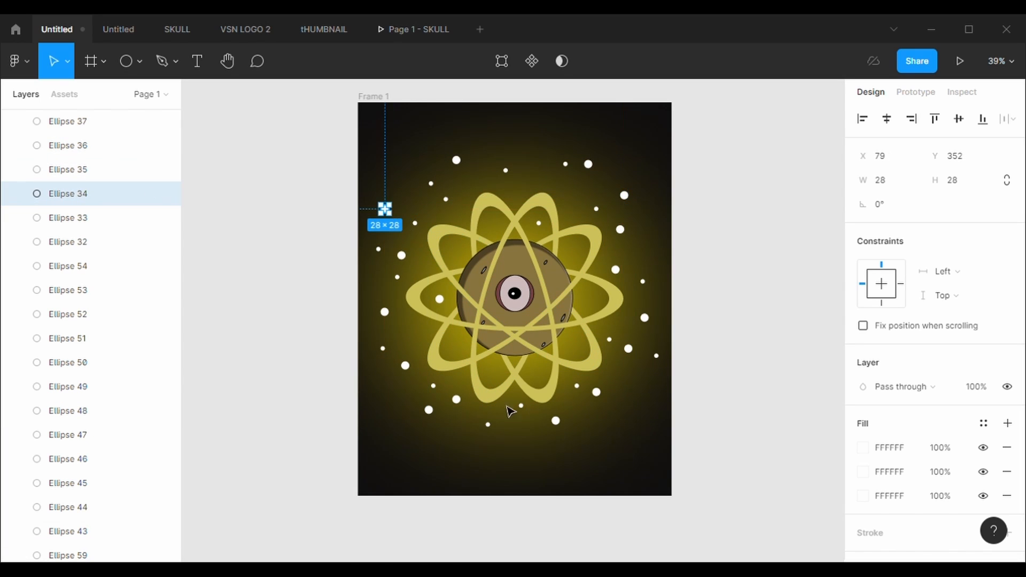
left_click_drag(429, 410, 446, 416)
left_click_drag(384, 209, 395, 208)
left_click_drag(656, 356, 576, 352)
left_click(649, 446)
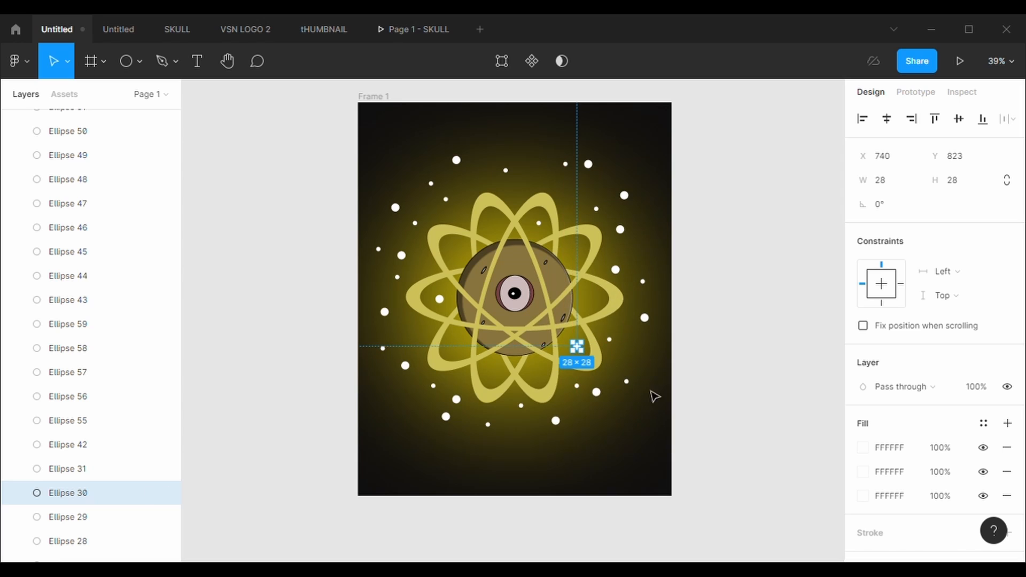
left_click_drag(627, 381, 512, 375)
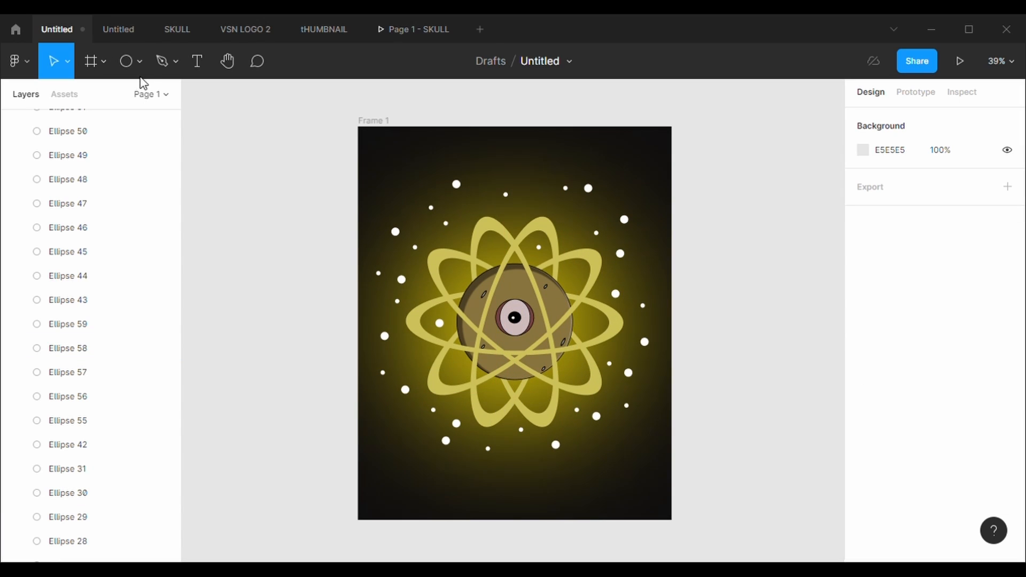
Draw a large ellipse about 914 × 991 around the rings and dots and send it behind all the other shapes
left_click(139, 61)
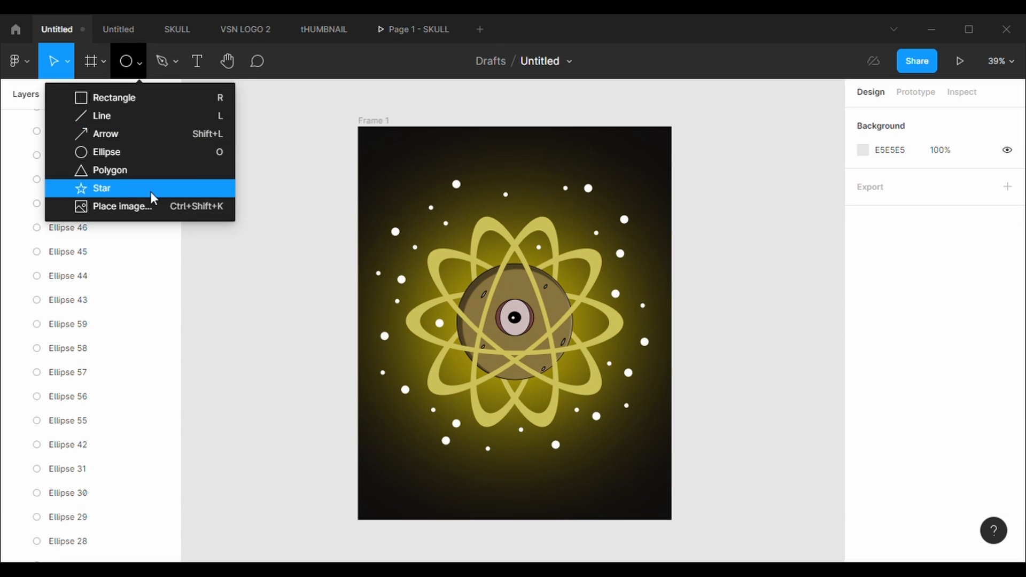
left_click(143, 155)
left_click_drag(383, 162, 649, 451)
right_click(597, 409)
left_click(630, 274)
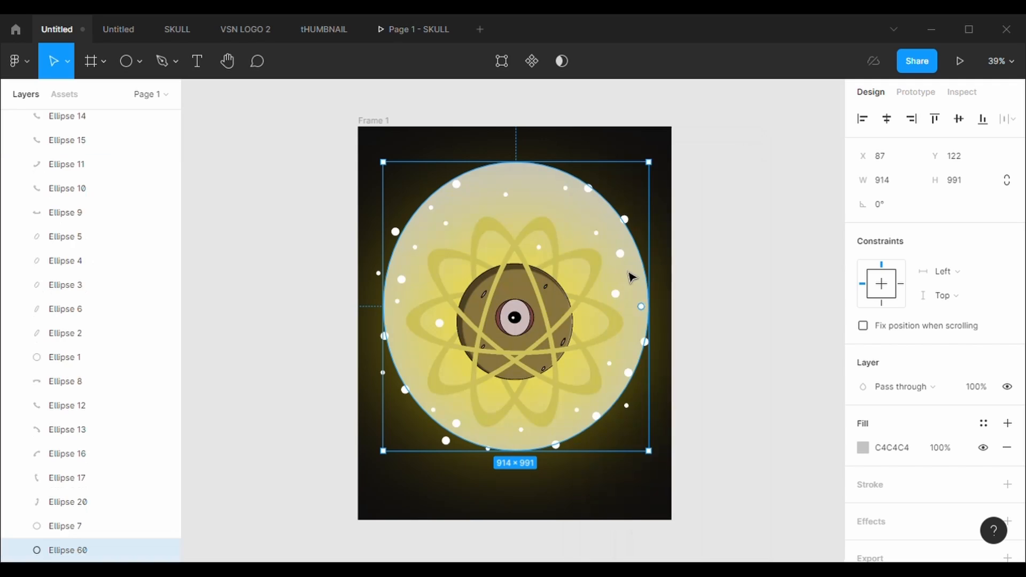
Fill the large background ellipse with red EA4646 and add an effect to it
left_click(863, 448)
left_click_drag(746, 255, 791, 201)
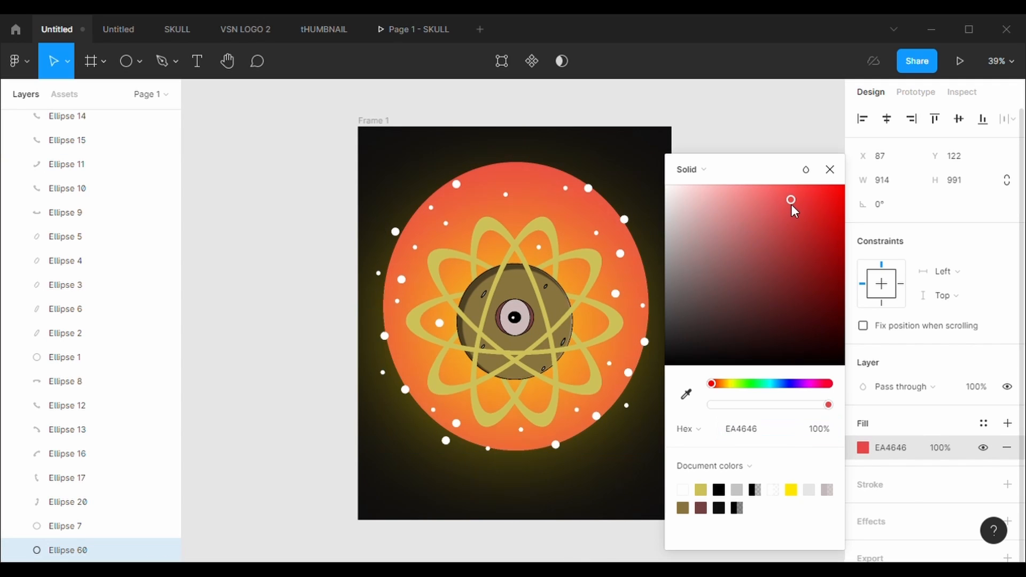
left_click(910, 508)
scroll(906, 465, "down", 1)
left_click(902, 497)
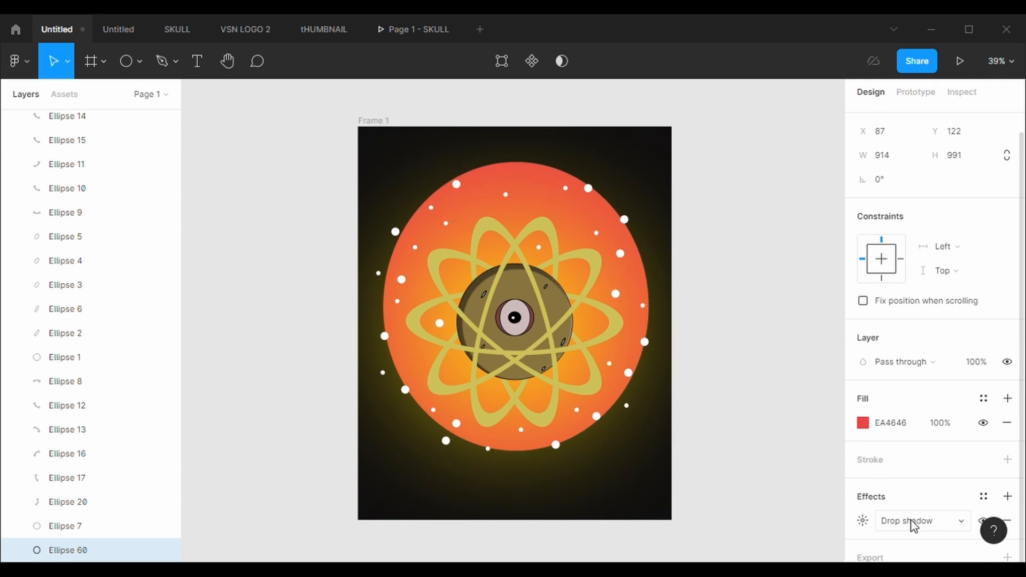
Change the red ellipse's effect to a layer blur of 400
left_click(915, 522)
left_click(915, 493)
left_click(863, 520)
left_click(909, 522)
left_click(920, 523)
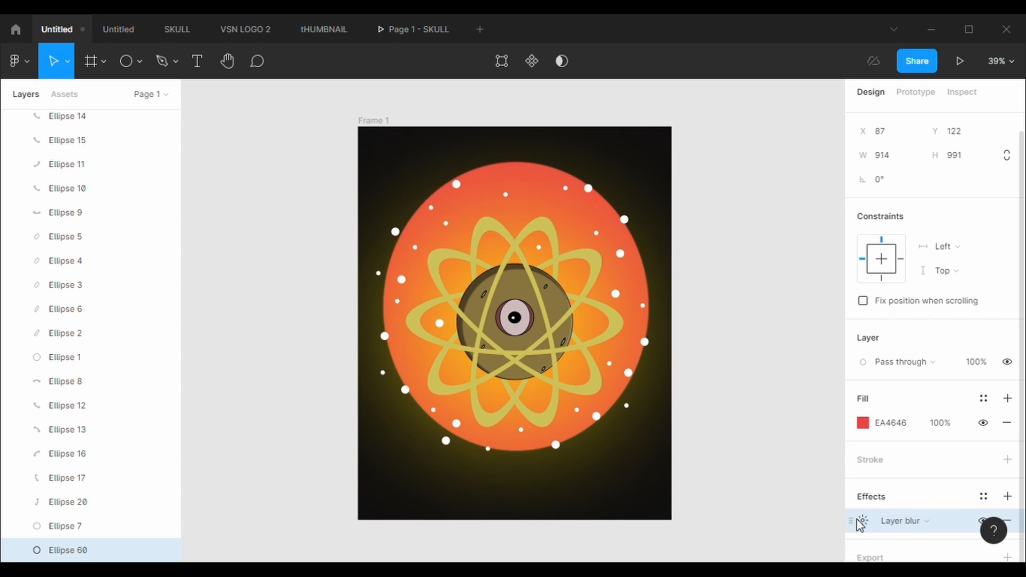
left_click(863, 520)
type("00")
key("Return")
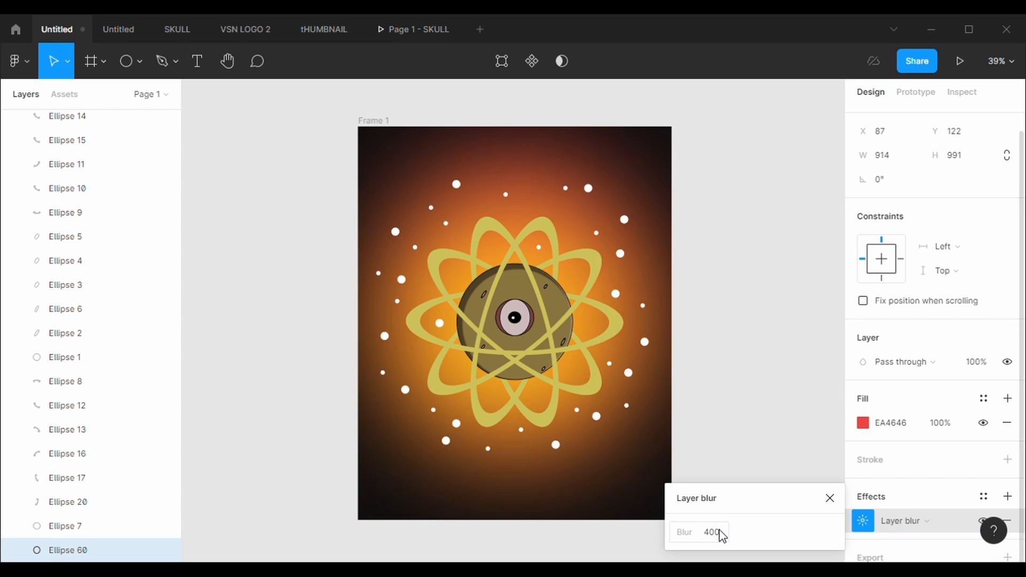
Move the blurred red ellipse down to about X 83, Y 165 so it surrounds the planet more evenly
left_click_drag(571, 432, 572, 447)
right_click(568, 428)
left_click(636, 272)
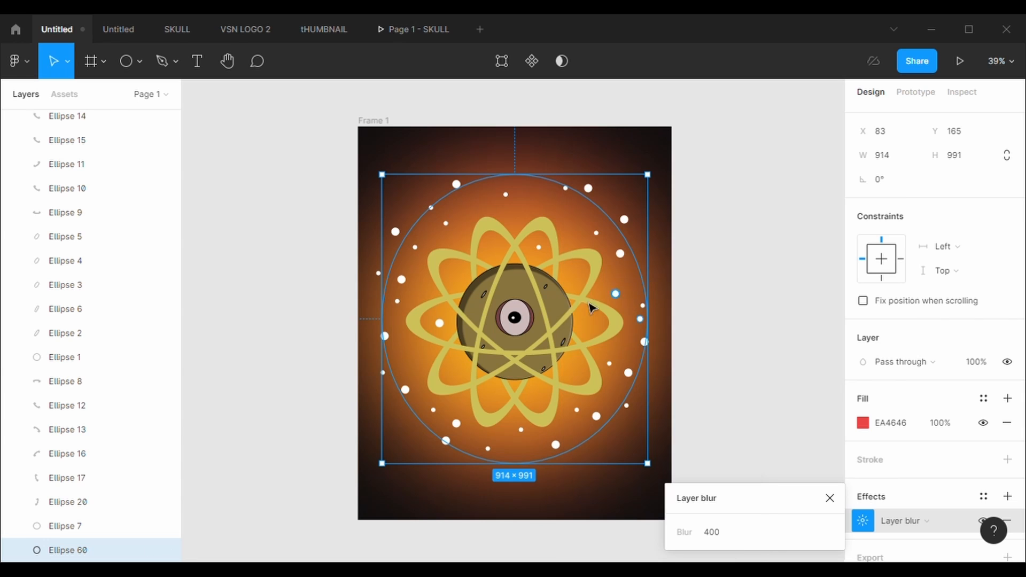
left_click(722, 226)
scroll(721, 226, "down", 2)
scroll(721, 225, "up", 1)
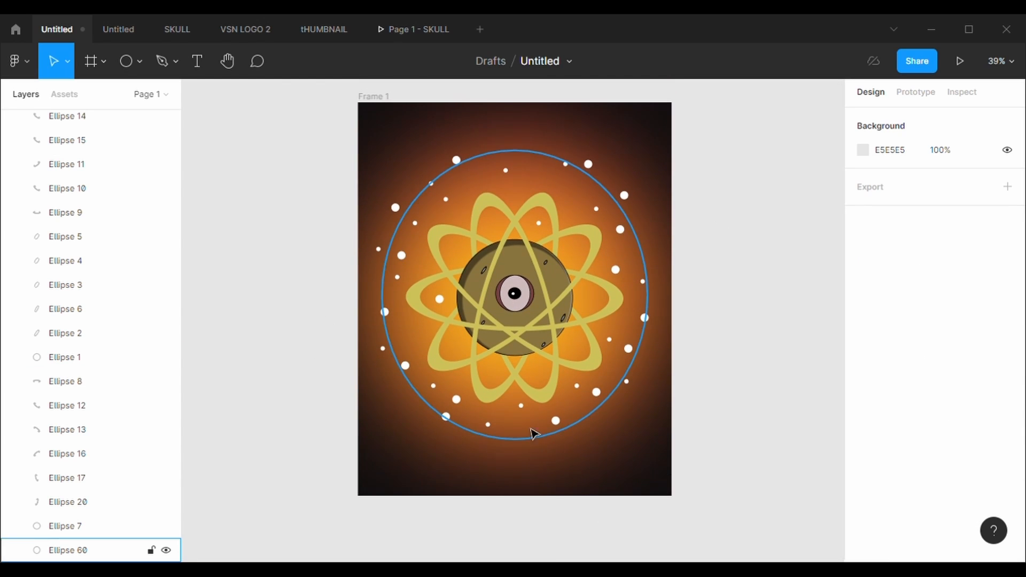
Duplicate the blurred red ellipse in place and remove the fill from the copy
left_click(523, 432)
key("ctrl+c")
key("ctrl+v")
left_click(863, 448)
left_click_drag(744, 383, 829, 390)
left_click(1007, 447)
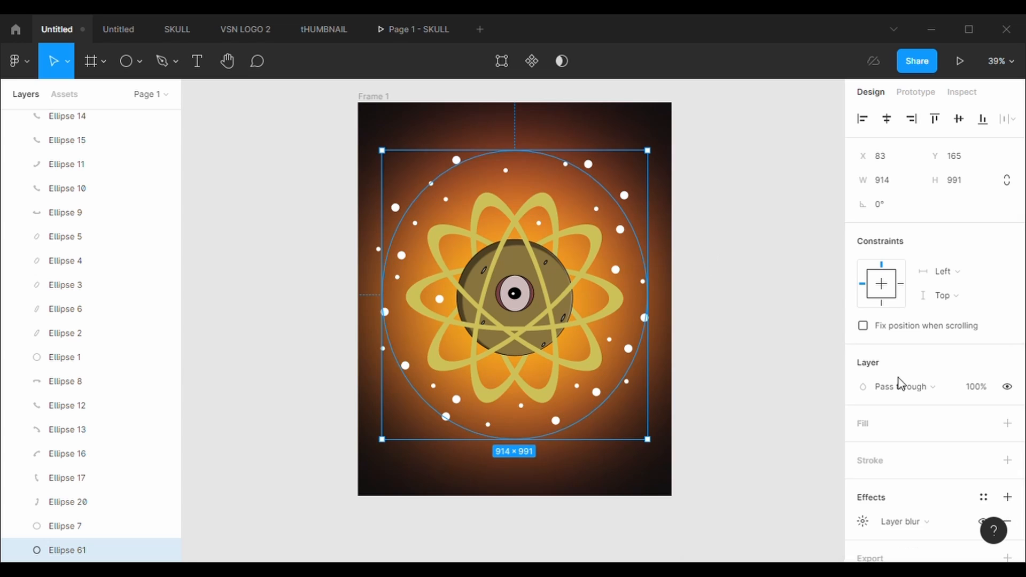
left_click(817, 522)
scroll(816, 522, "up", 1)
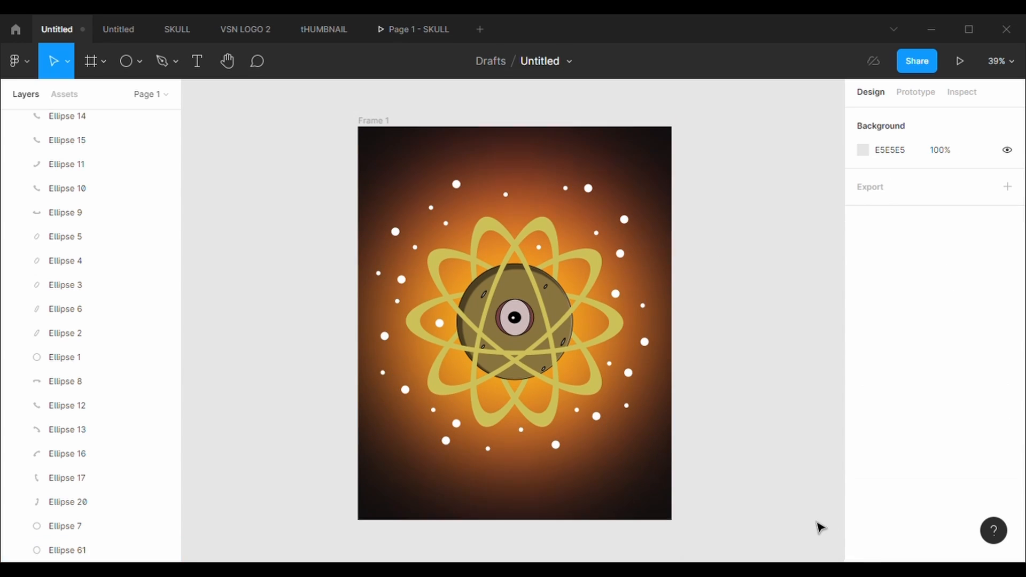
left_click(568, 249)
left_click(863, 447)
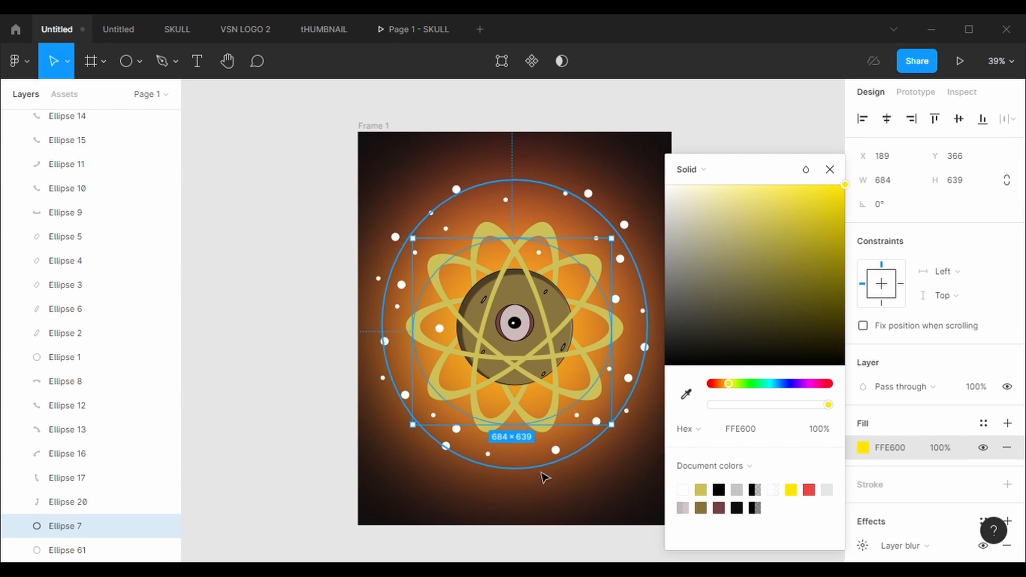
left_click(609, 515)
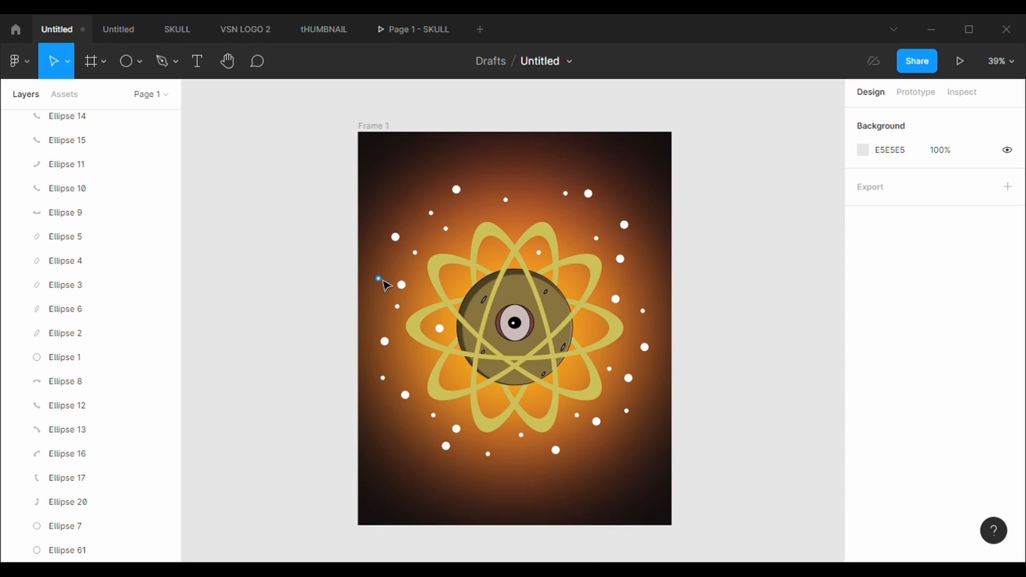
Draw a five-pointed star about 68 × 38 above the rings and fill it with yellow FFEE51
left_click(138, 62)
left_click(143, 187)
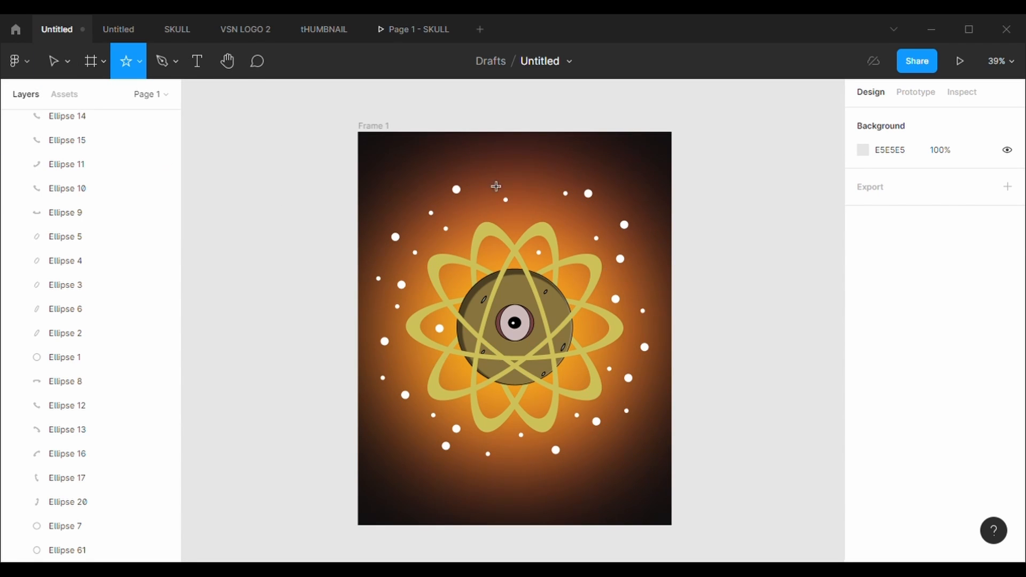
left_click_drag(477, 167, 502, 181)
left_click(863, 472)
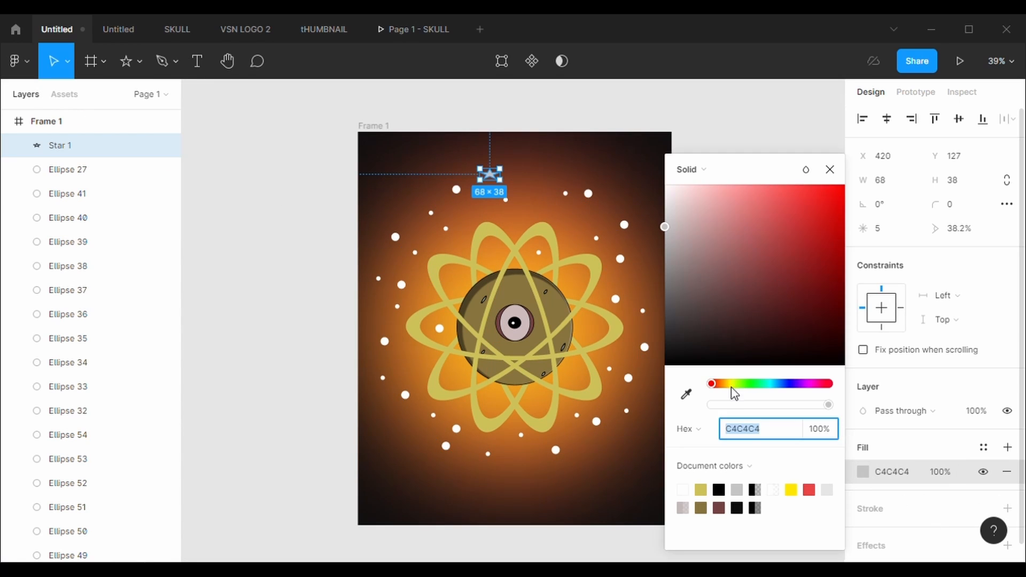
left_click(729, 384)
left_click(798, 187)
Set the star's width and height to 45
left_click(900, 181)
key("BackSpace")
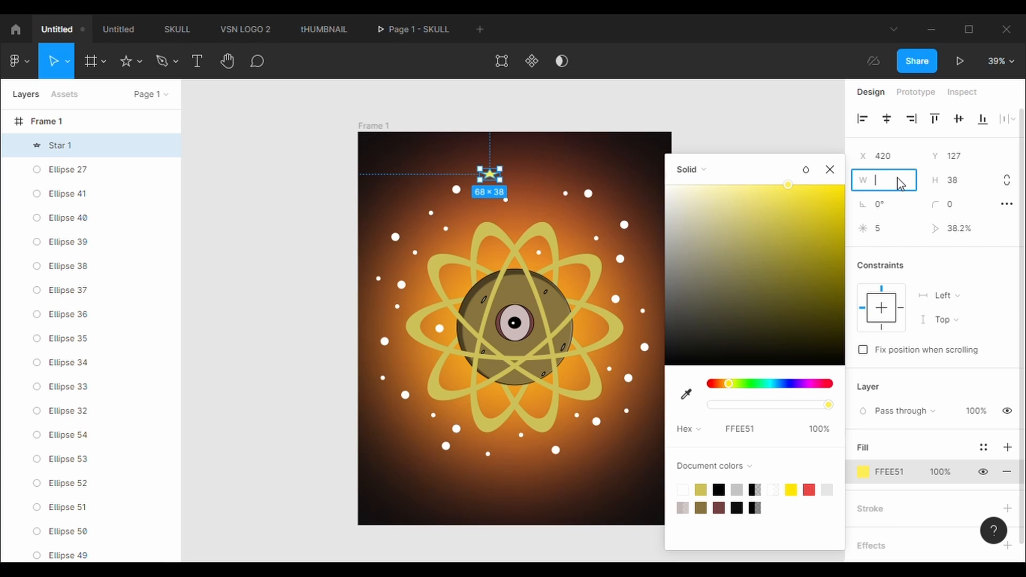
type("38")
key("Return")
key("BackSpace")
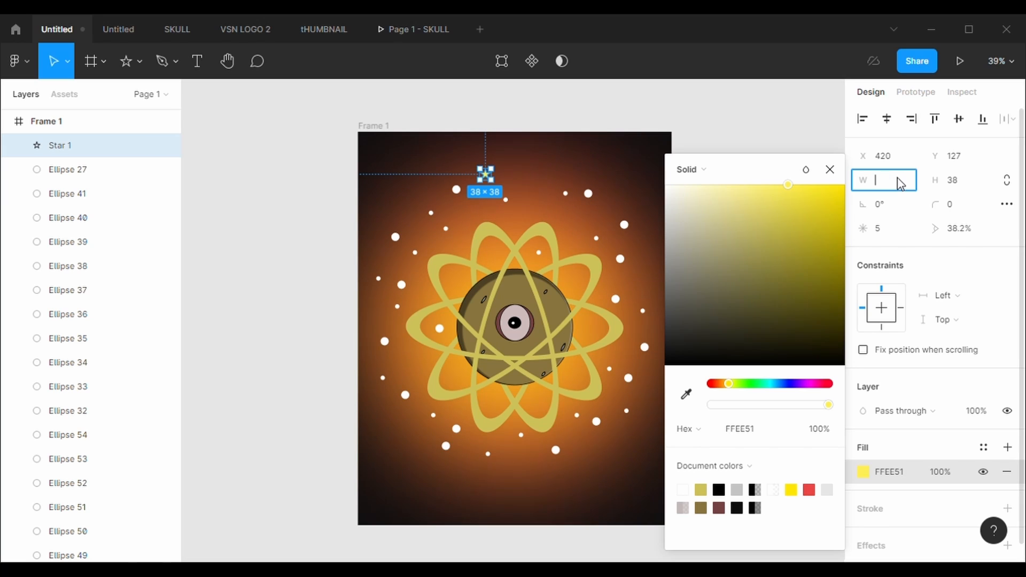
type("45")
left_click(962, 180)
type("45")
key("Return")
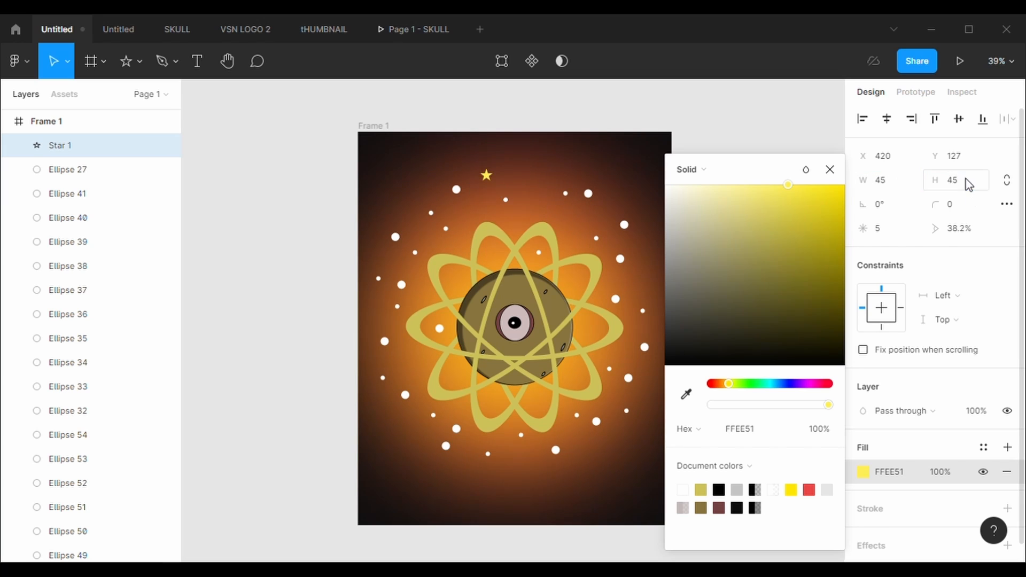
Move the yellow star to about X 484, Y 143 above the rings, pasting duplicate FFEE51 fills onto it
left_click_drag(490, 184, 525, 182)
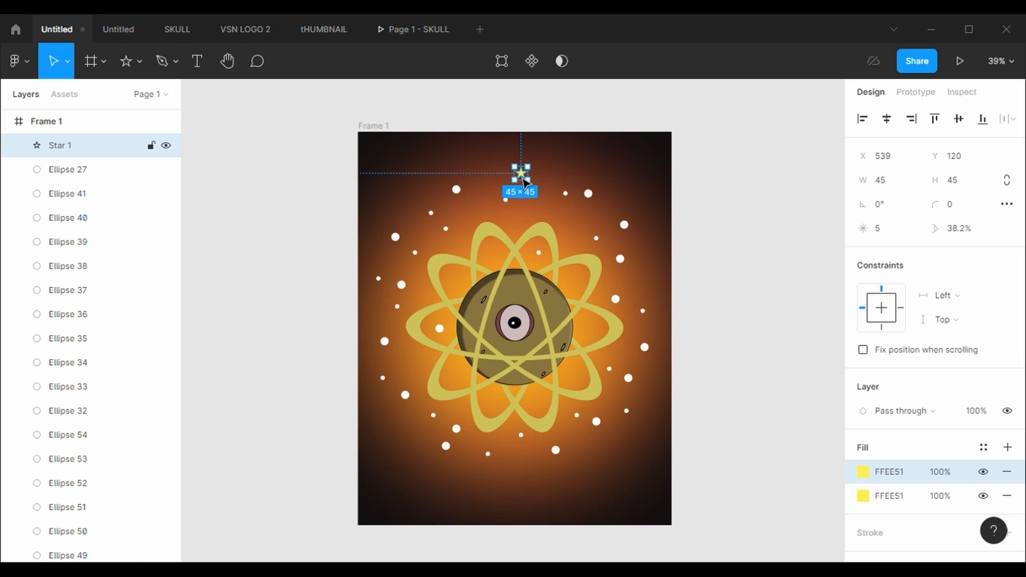
key("ctrl+v")
left_click_drag(523, 177, 507, 184)
right_click(507, 183)
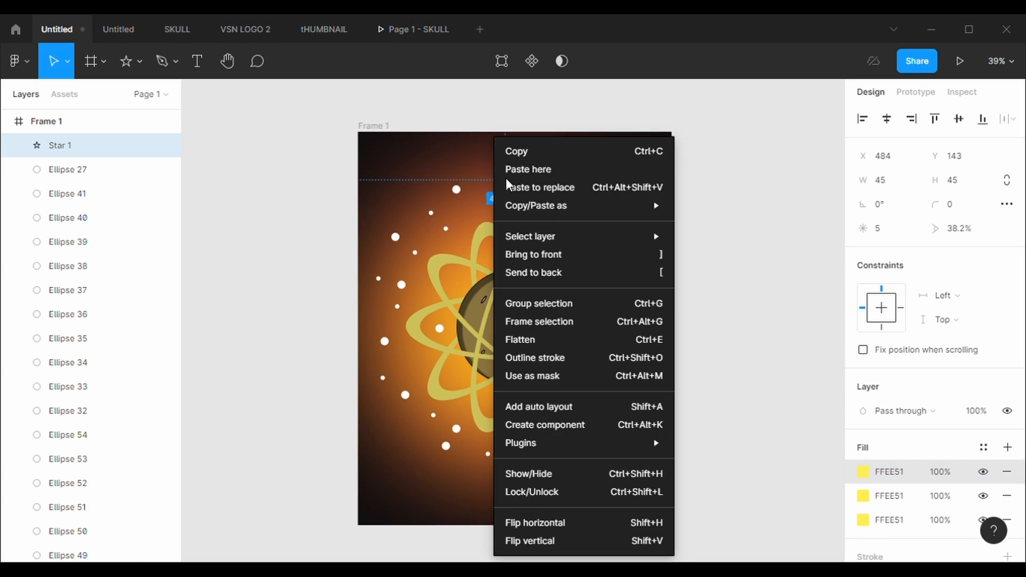
Copy the star and place duplicates at about X 622, Y 96 above the rings and X 887, Y 1061 at their lower right
left_click(553, 154)
right_click(538, 179)
key("ctrl+v")
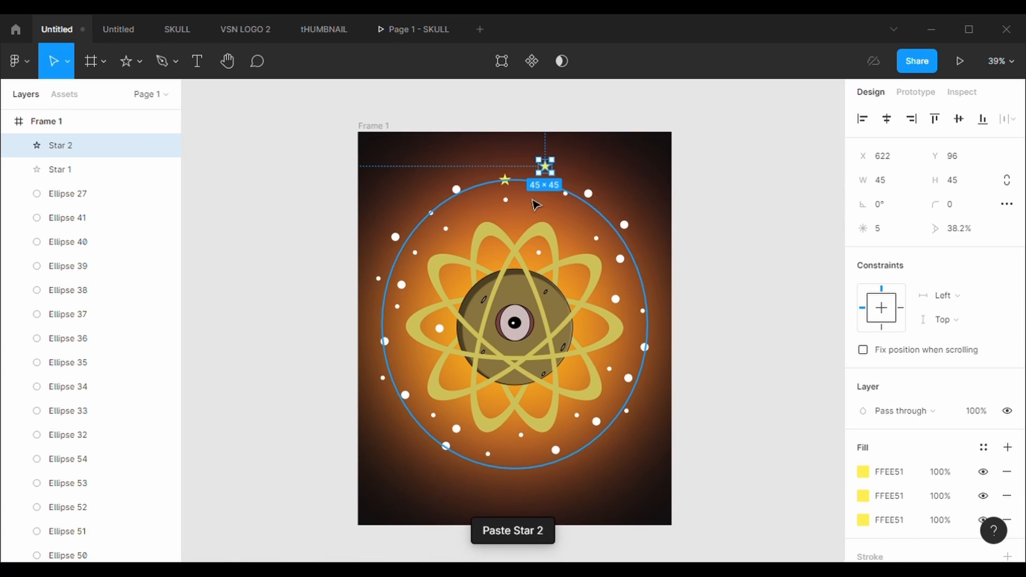
key("ctrl+v")
left_click_drag(549, 175, 653, 434)
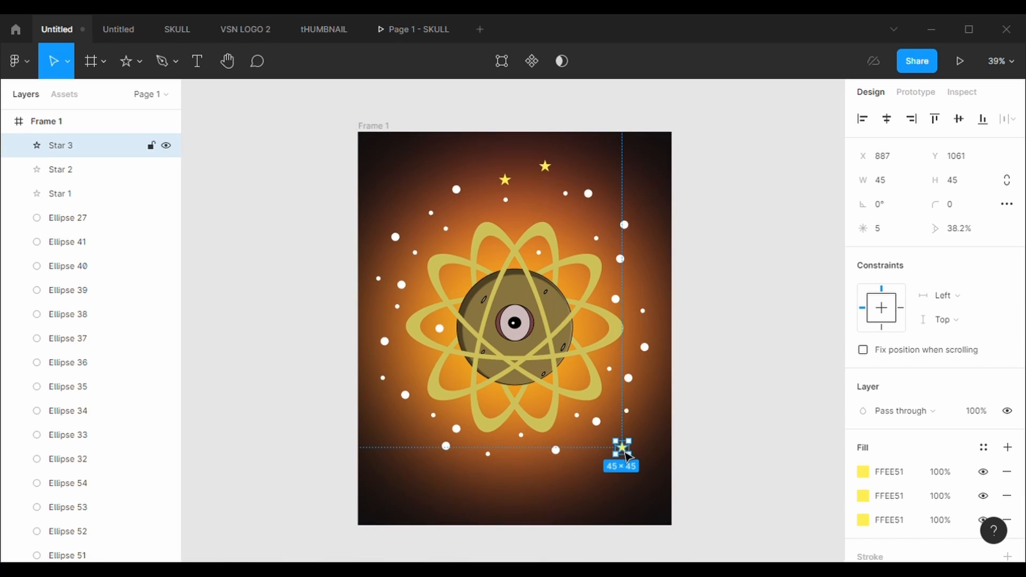
Scatter 13 more star copies around the rings, then shift the outermost upper-left and upper-right stars farther down and outward
key("ctrl+v")
left_click_drag(545, 167, 519, 222)
key("ctrl+v")
key("ctrl+v")
key("ctrl+v")
left_click_drag(412, 208, 523, 505)
key("ctrl+v")
key("ctrl+v")
key("ctrl+v")
key("ctrl+v")
key("ctrl+v")
key("ctrl+v")
key("ctrl+v")
key("ctrl+v")
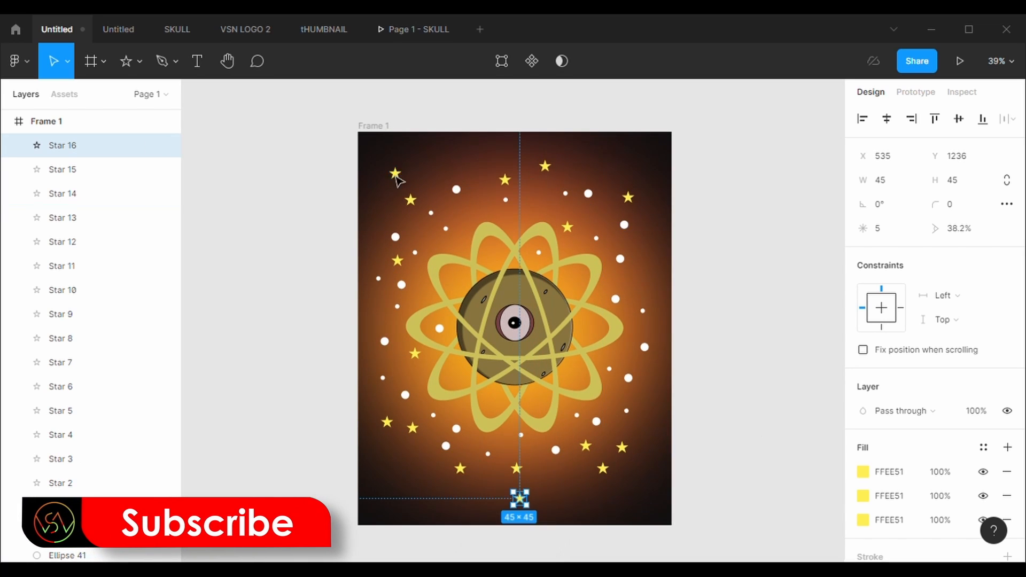
left_click_drag(395, 173, 384, 215)
left_click_drag(630, 198, 645, 238)
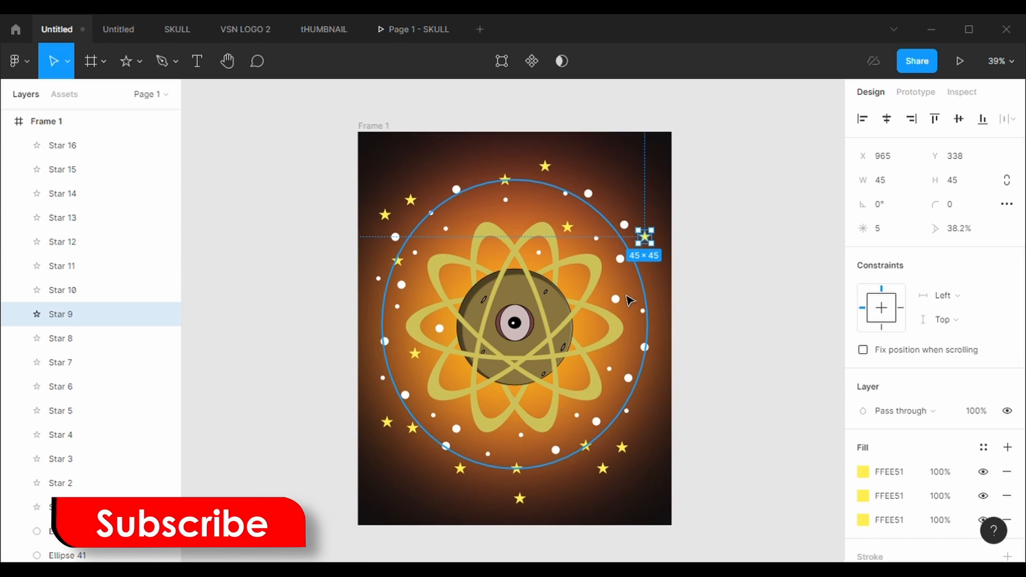
Recolor the front half of the steep left-leaning ring, Ellipse 18, to brighter yellow F4E13D
left_click(532, 252)
left_click(863, 472)
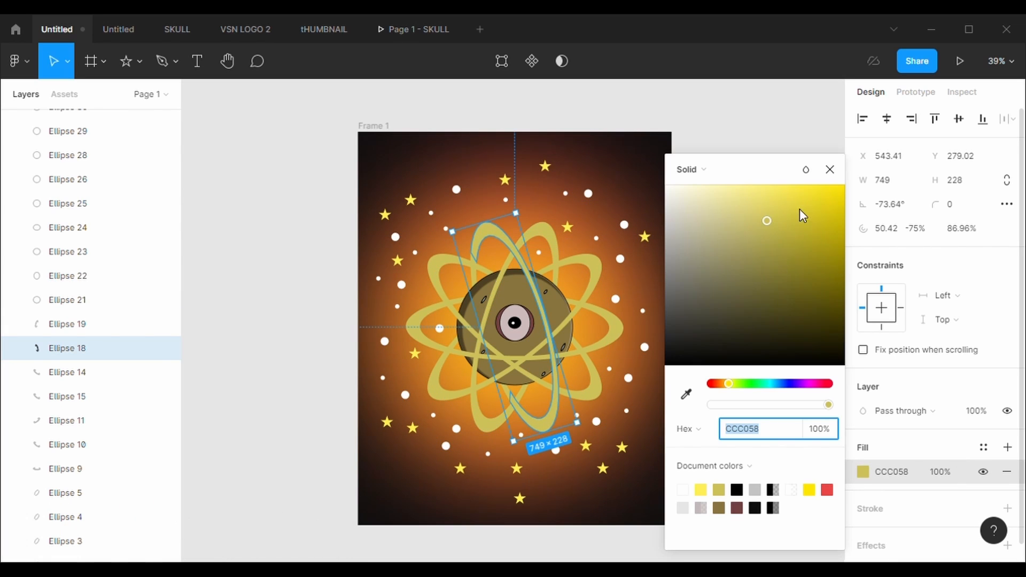
mouse_move(800, 210)
left_mouse_down()
mouse_move(827, 196)
mouse_move(809, 196)
left_mouse_up()
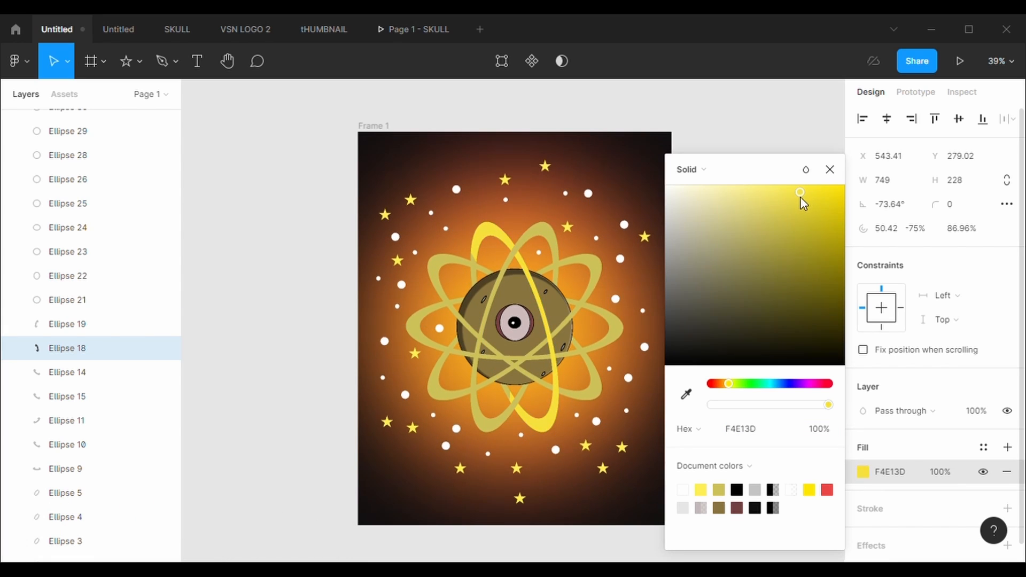
Recolor the front half of the steep right-leaning ring, Ellipse 19, to the star yellow FFEE51
left_click(67, 324)
left_click(863, 471)
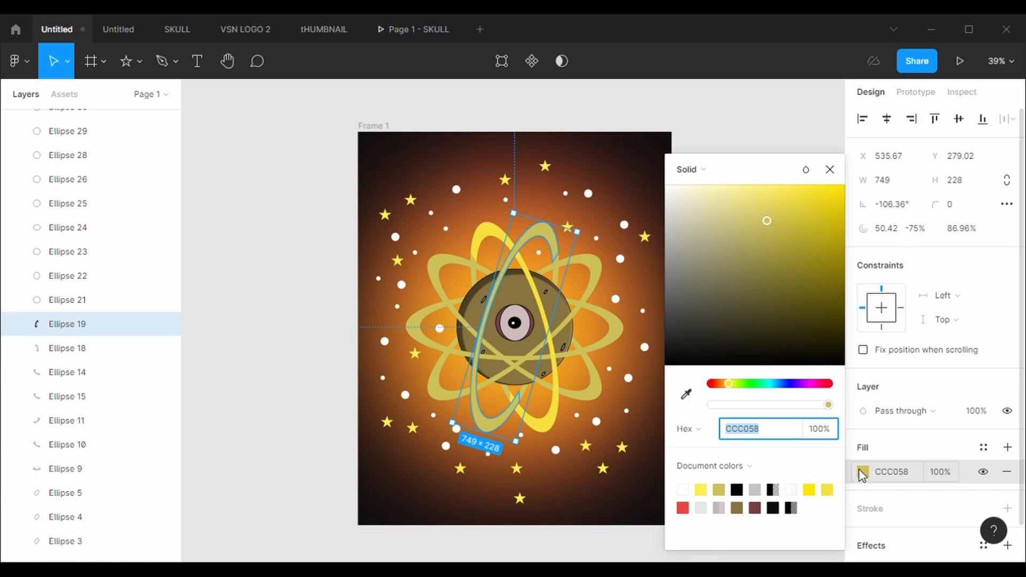
left_click(686, 395)
left_click(811, 492)
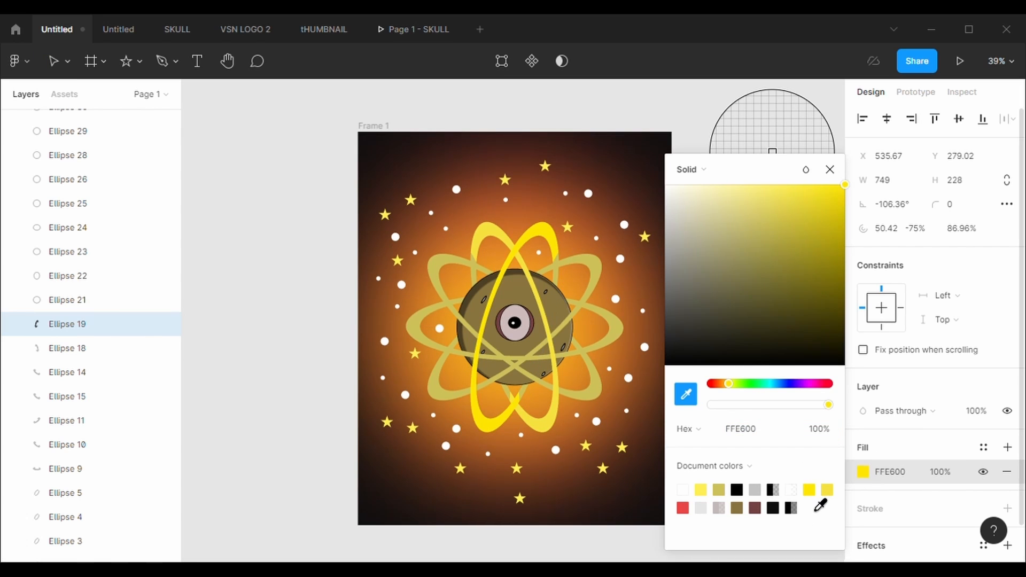
left_click(702, 490)
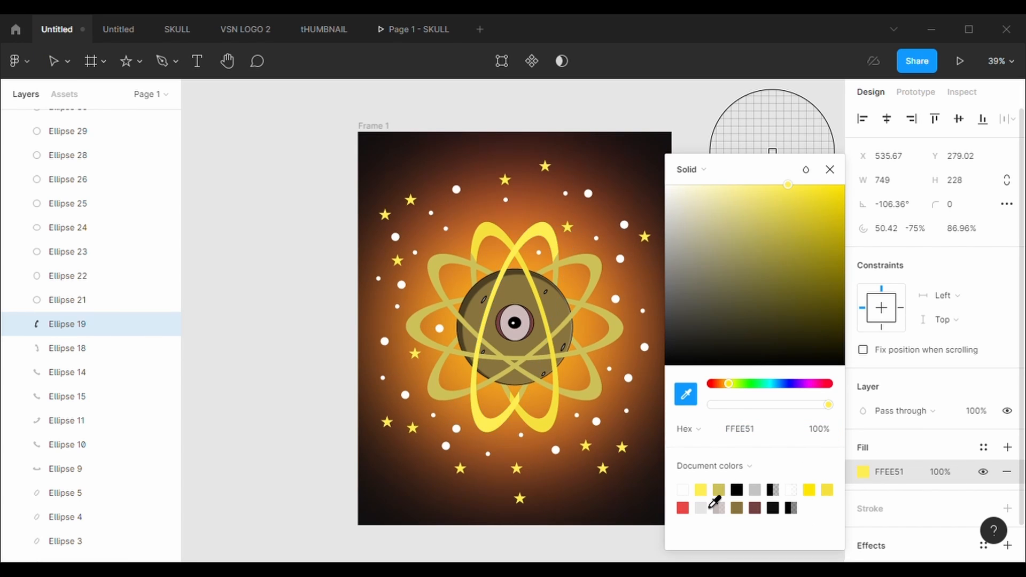
key("Escape")
key("Escape")
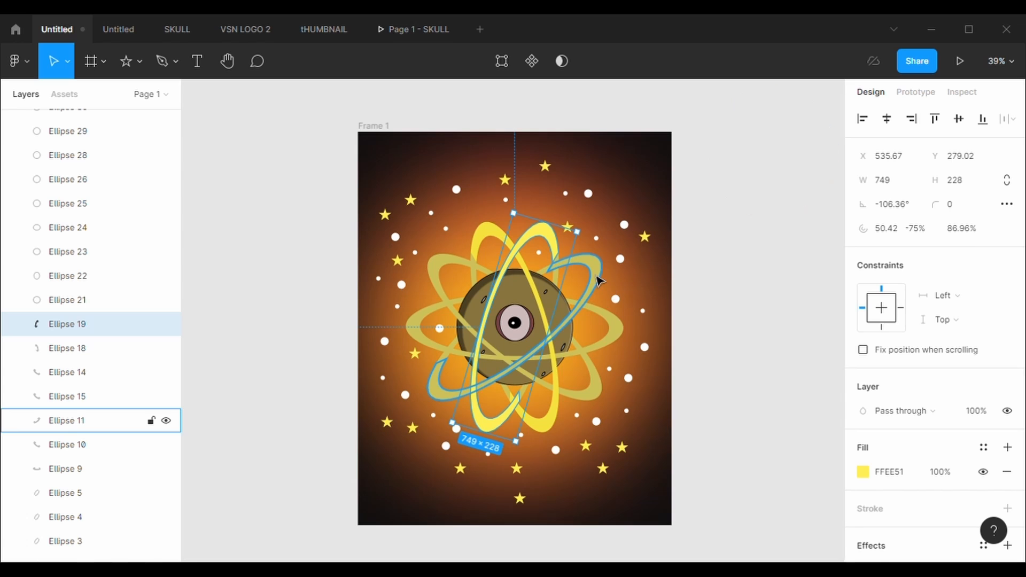
Recolor the front half of the diagonal ring rising to the upper right, Ellipse 11, to FFEE51
left_click(65, 420)
left_click(862, 471)
left_click(685, 395)
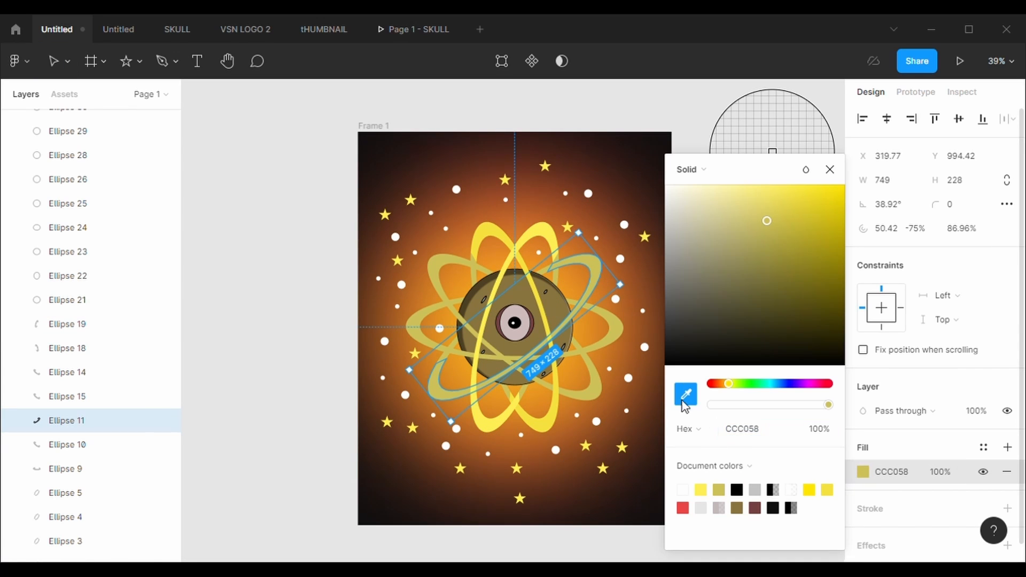
left_click(702, 491)
key("Escape")
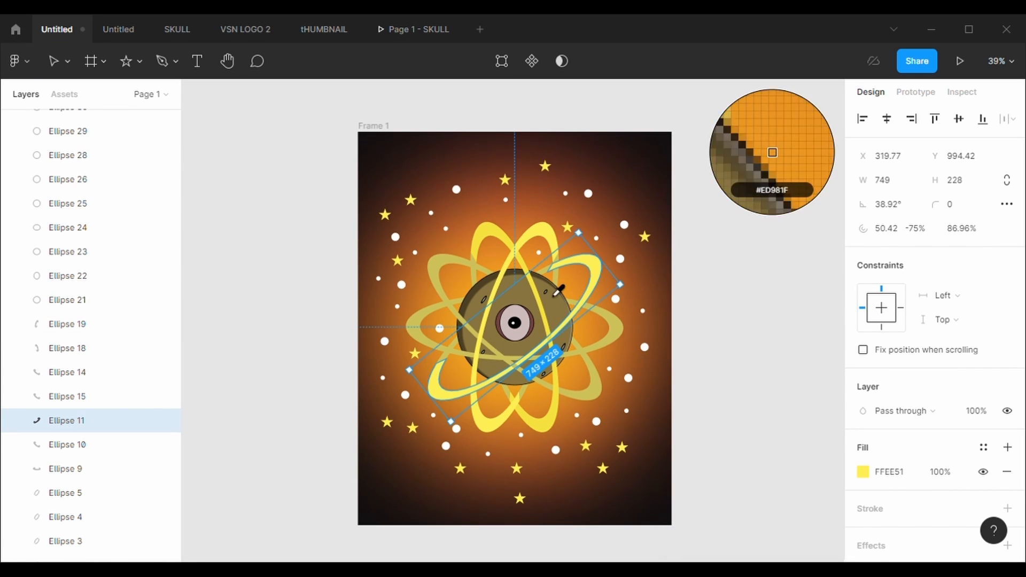
key("Escape")
Recolor the back half of the steep right-leaning ring, Ellipse 20, to FFEE51
left_click(564, 283)
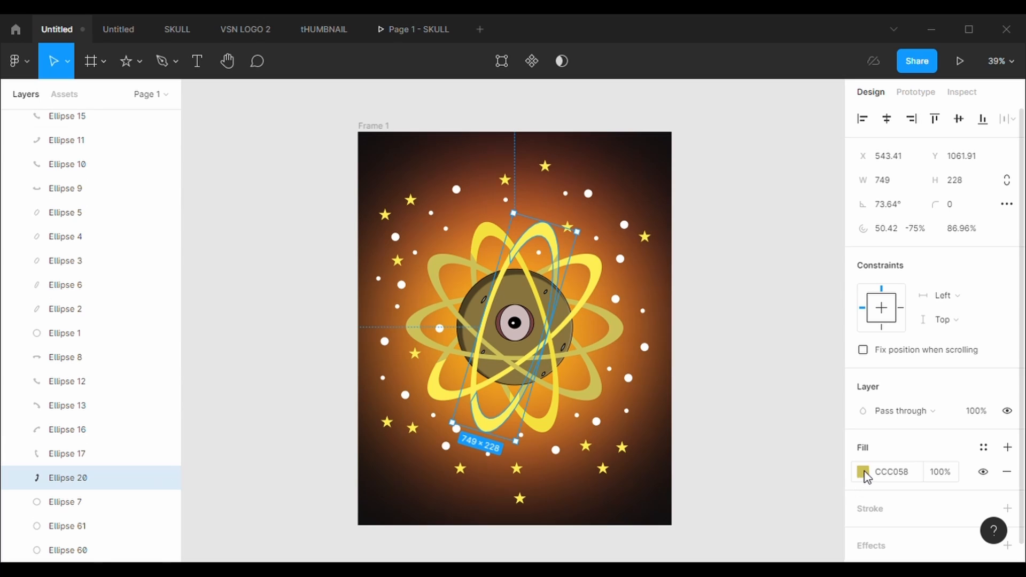
left_click(863, 471)
left_click(711, 508)
key("Escape")
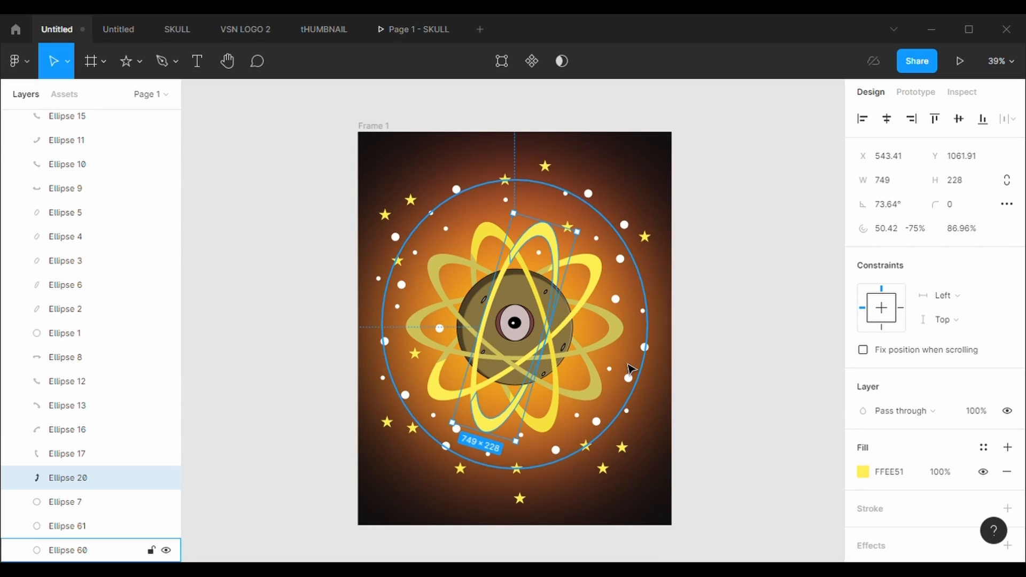
Recolor the front half of the horizontal ring, Ellipse 9, to FFEE51
left_click(622, 342)
left_click(863, 473)
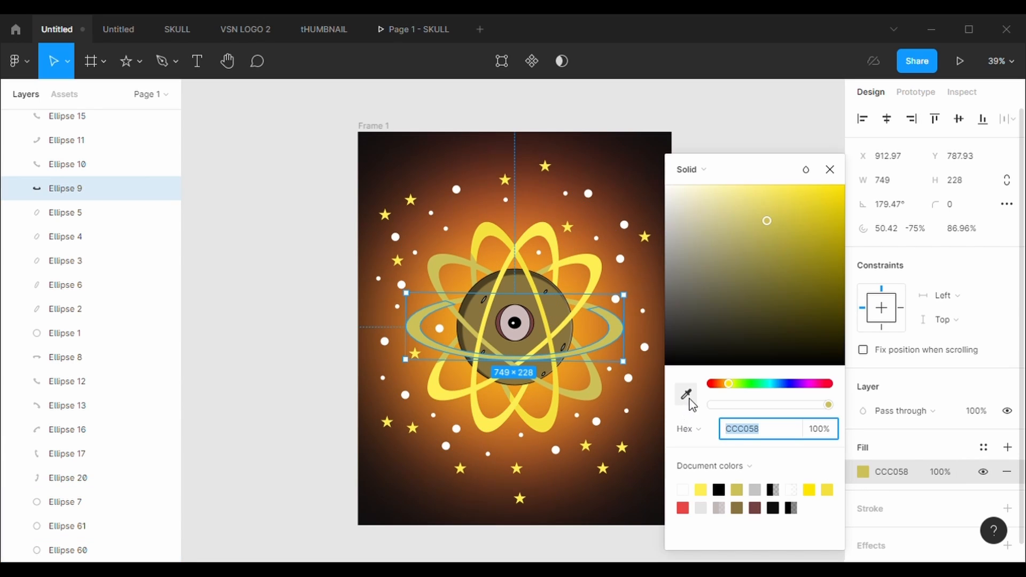
left_click(689, 399)
left_click(706, 492)
key("Escape")
key("Escape")
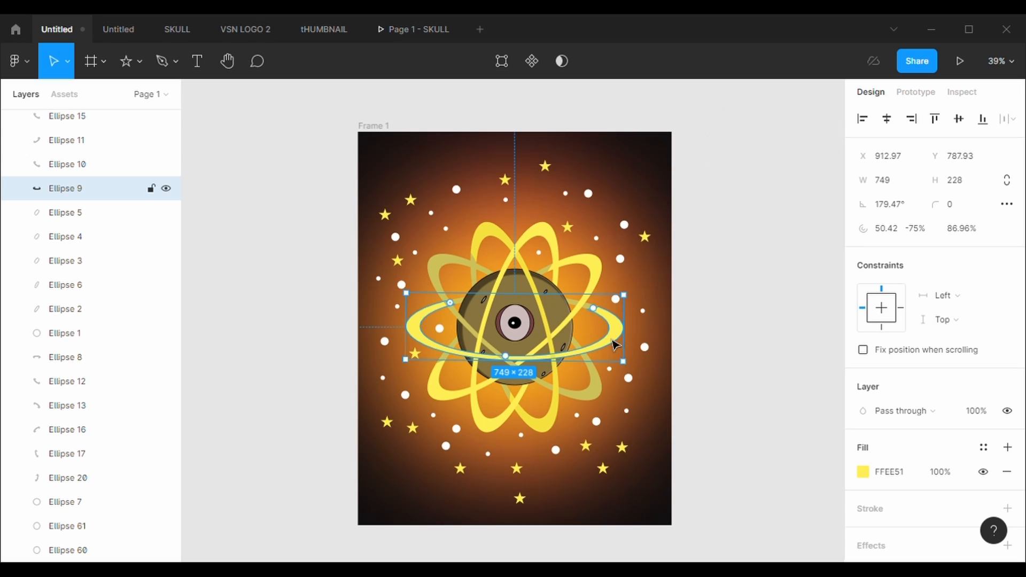
Recolor the back half of the horizontal ring, Ellipse 8, to FFEE51
left_click(604, 318)
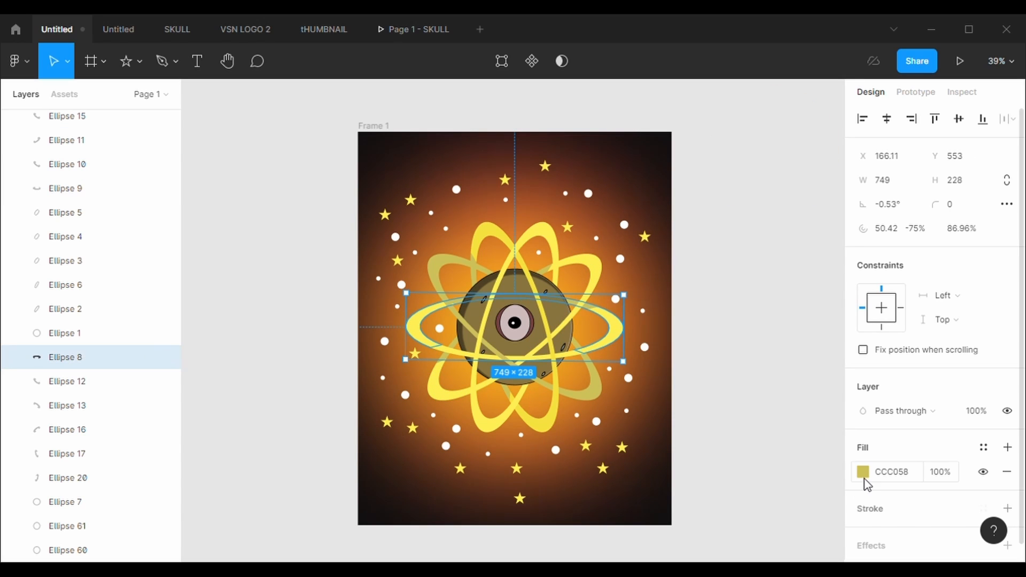
left_click(863, 472)
left_click(700, 491)
left_click(643, 319)
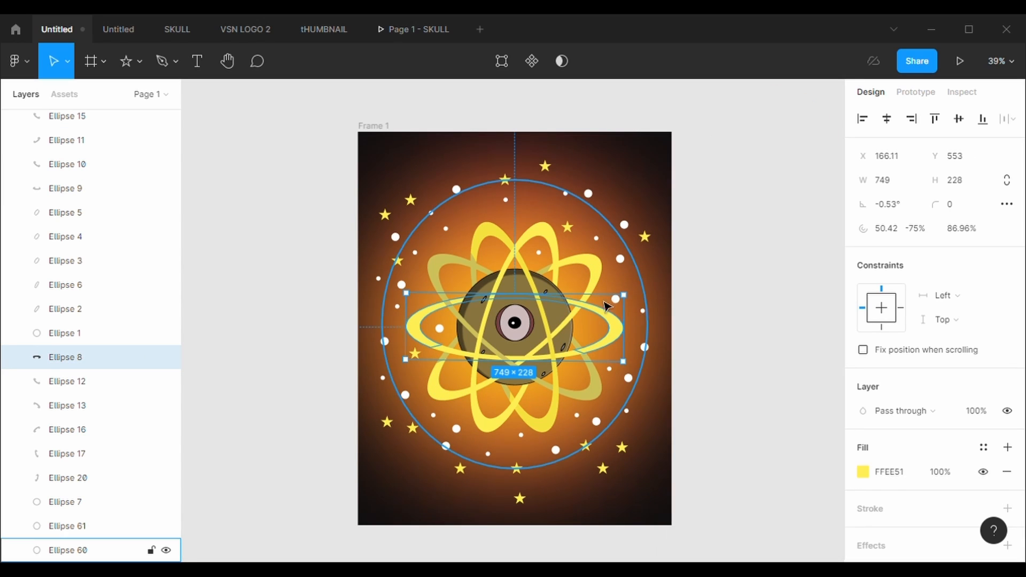
Recolor the front half of the diagonal ring descending to the lower right, Ellipse 14, to FFEE51
left_click(447, 268)
left_click(863, 473)
left_click(687, 402)
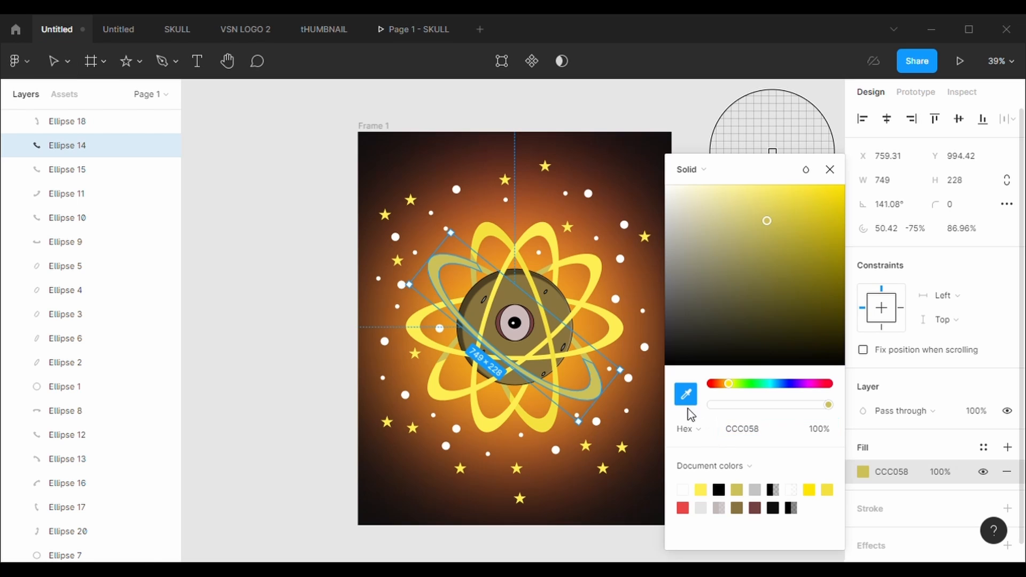
left_click(701, 491)
left_click(663, 540)
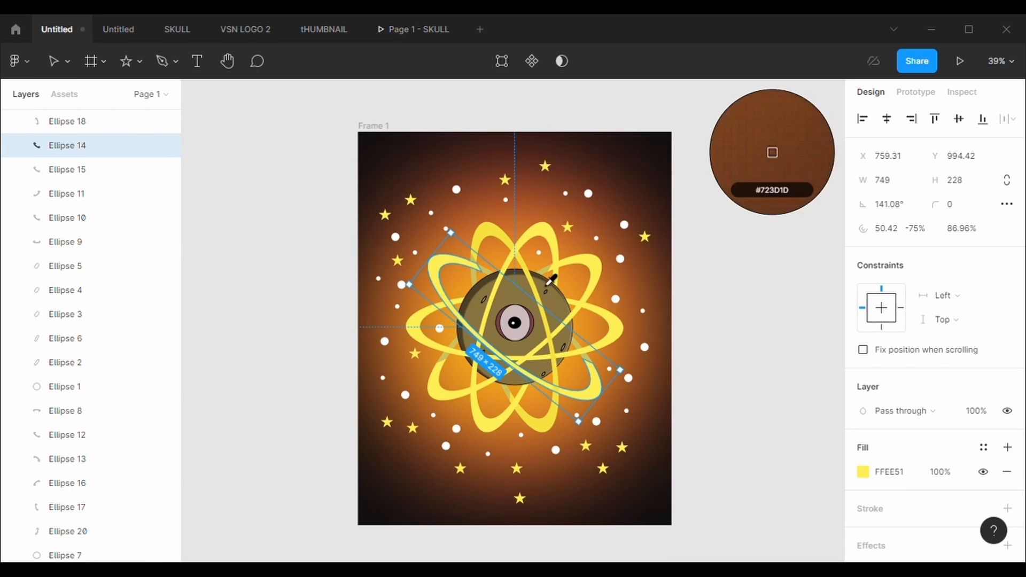
key("Escape")
Recolor the back half of the diagonal ring rising to the upper right, Ellipse 16, to FFEE51
left_click(550, 277)
left_click(863, 472)
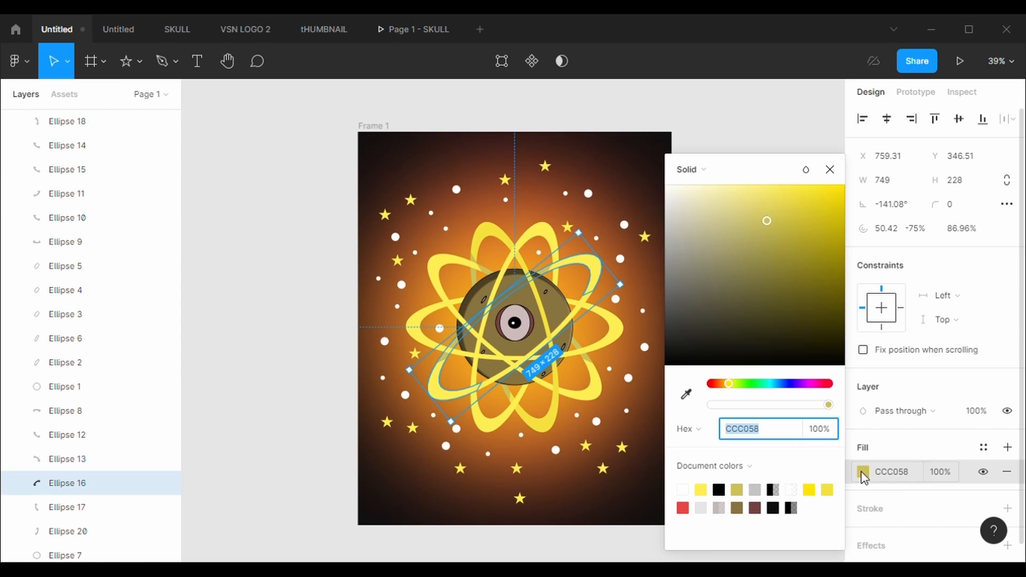
left_click(687, 397)
left_click(701, 492)
key("Escape")
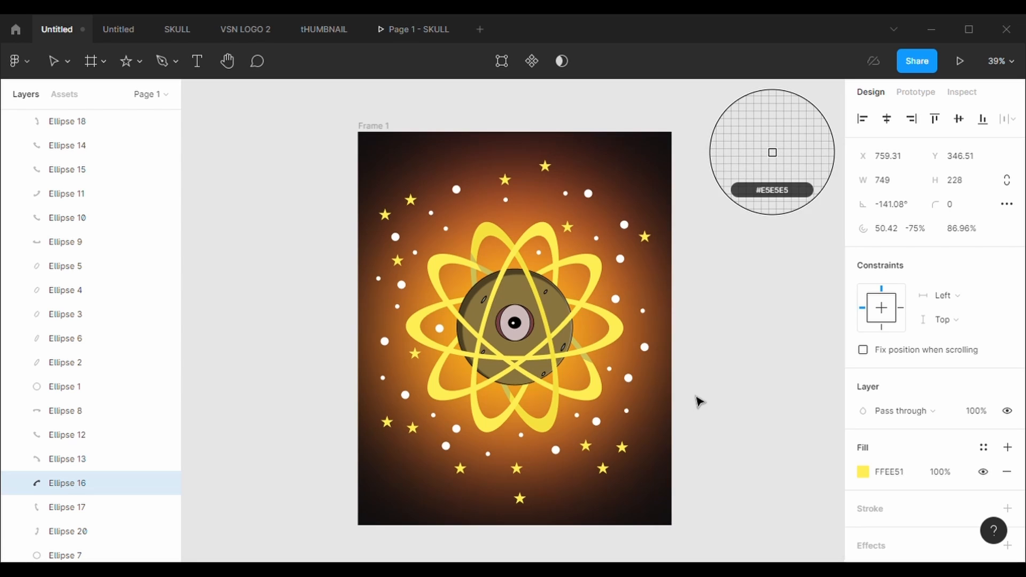
key("Escape")
Recolor the back half of the diagonal ring descending to the lower right, Ellipse 13, to FFEE51
left_click(588, 389)
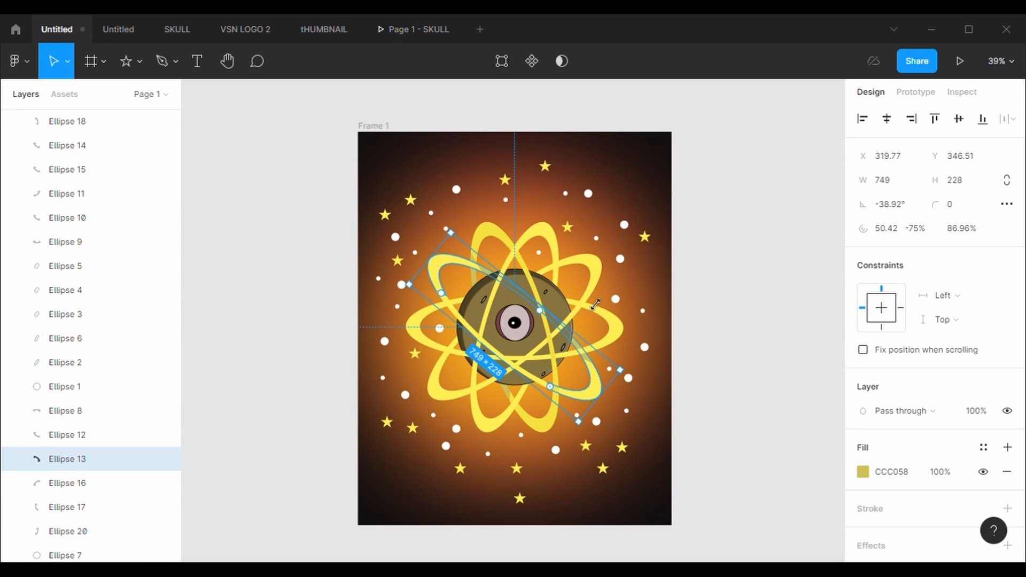
left_click(863, 473)
left_click(686, 395)
left_click(702, 491)
key("Escape")
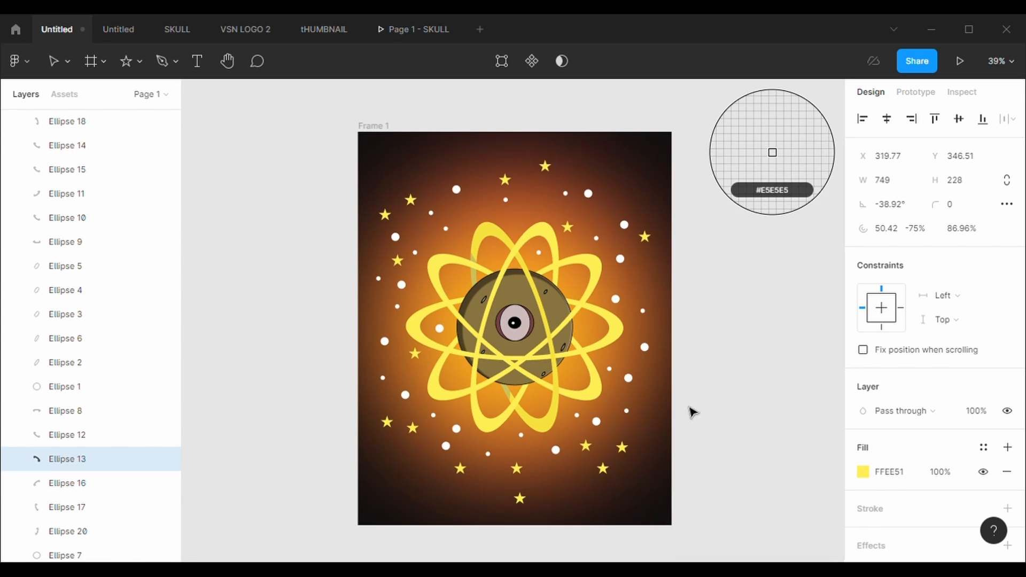
key("Escape")
Recolor the back half of the steep left-leaning ring, Ellipse 17, to FFEE51 and clear the selection
left_click(511, 400)
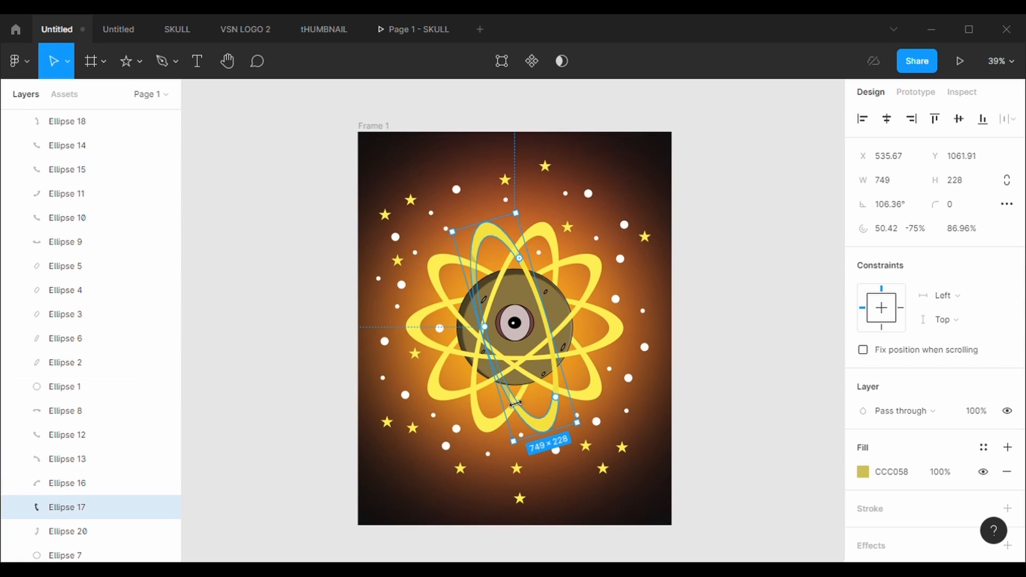
left_click(863, 471)
left_click(714, 508)
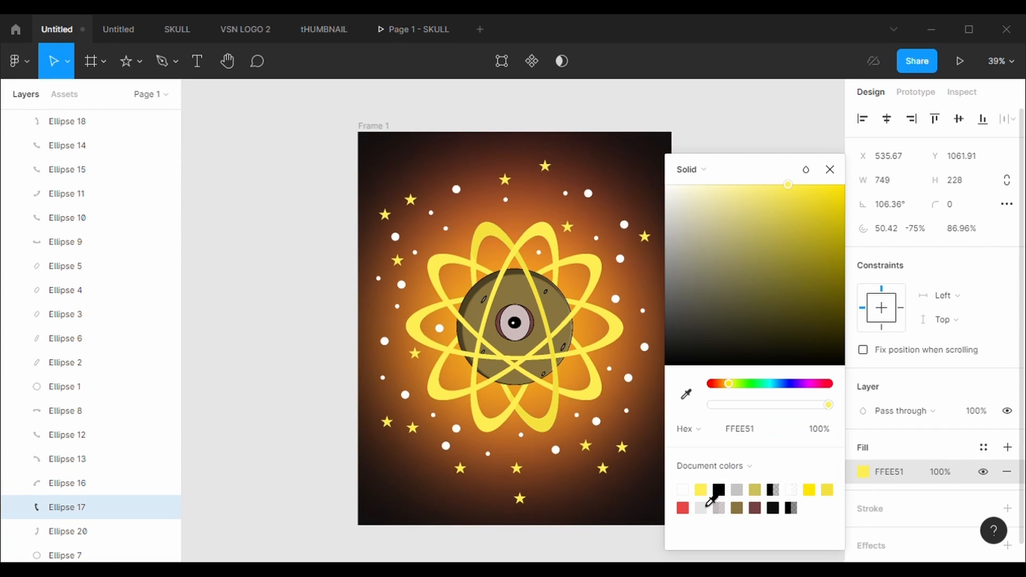
key("Escape")
left_click(750, 299)
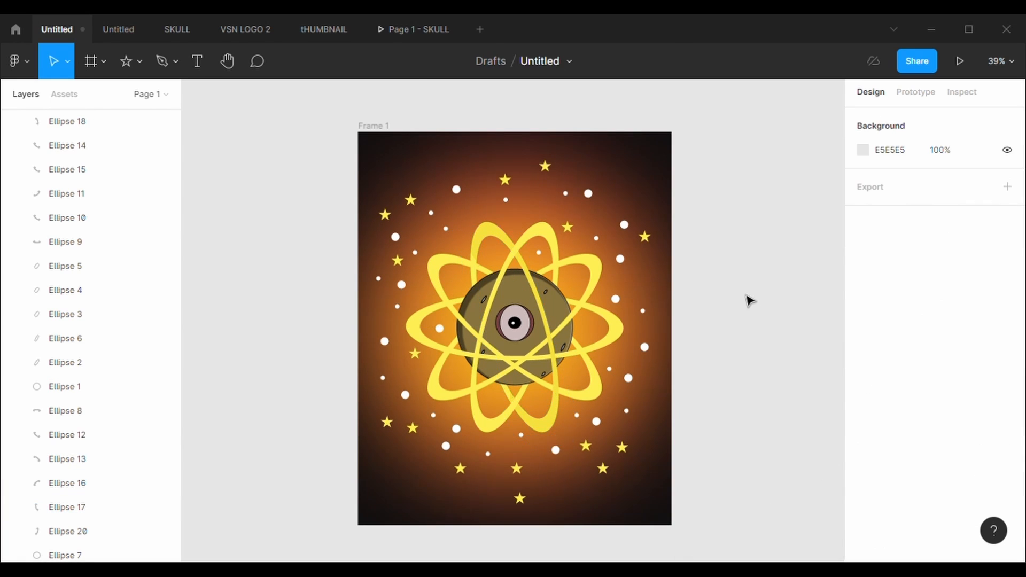